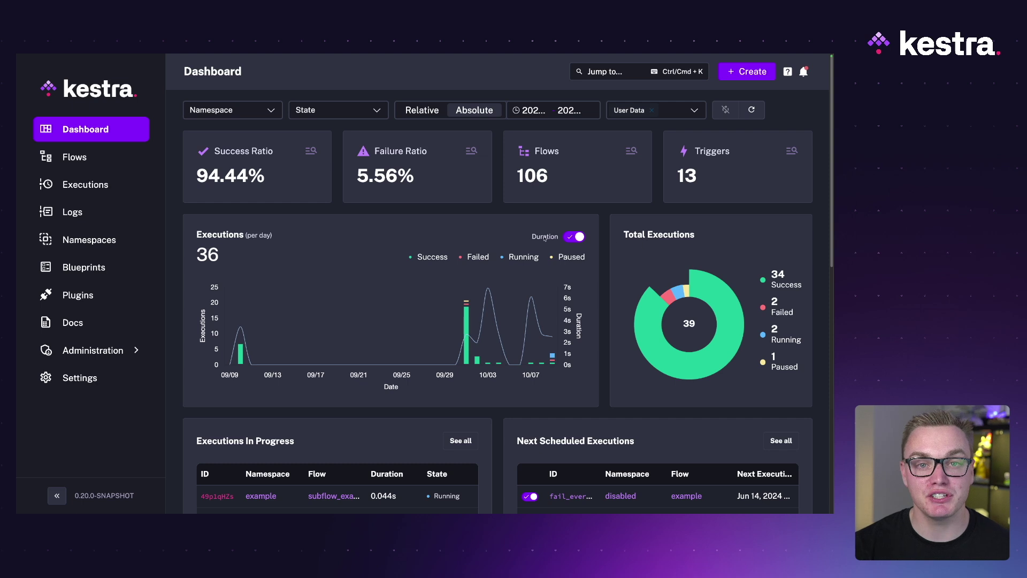
# Examine the dashboard's execution charts, the executions in progress and the next scheduled executions
pyautogui.scroll(-1, 674, 266)
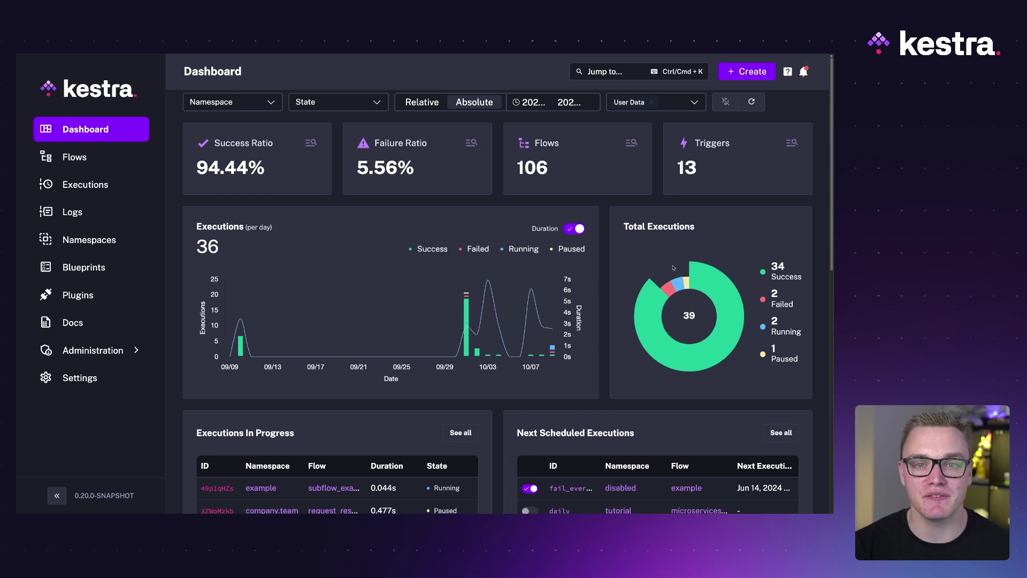
pyautogui.scroll(1, 674, 267)
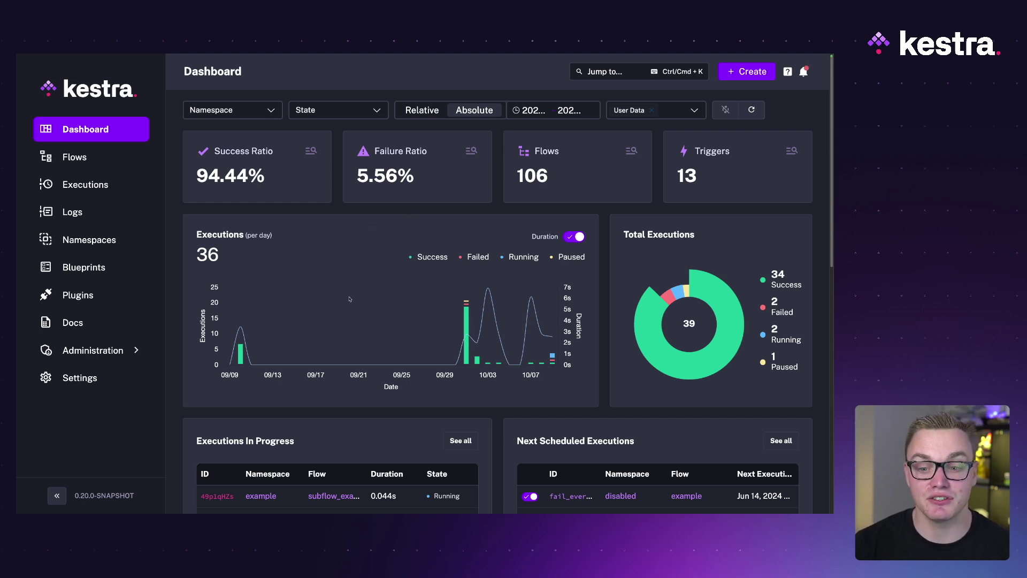
pyautogui.scroll(-3, 353, 299)
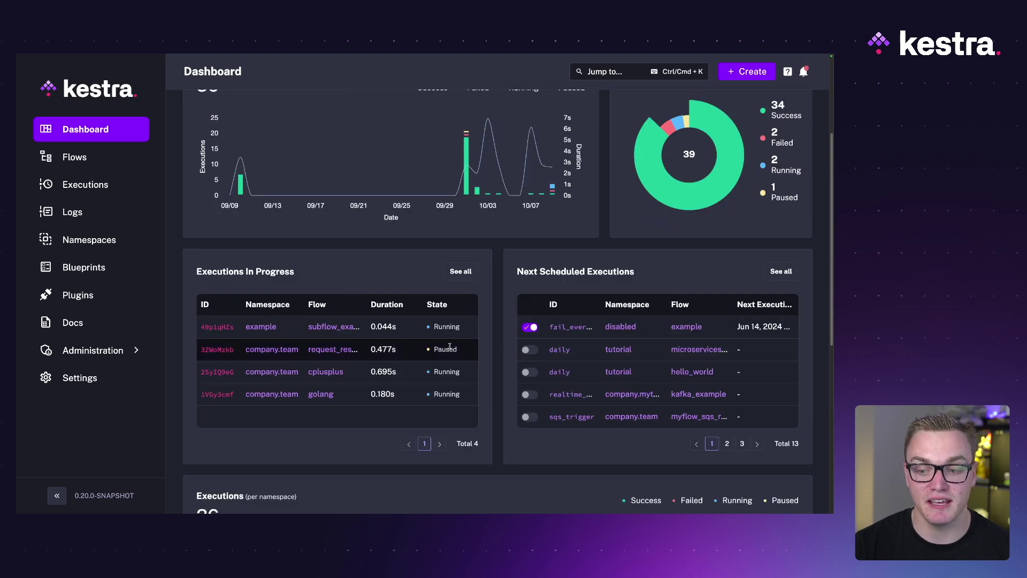
pyautogui.scroll(-1, 564, 245)
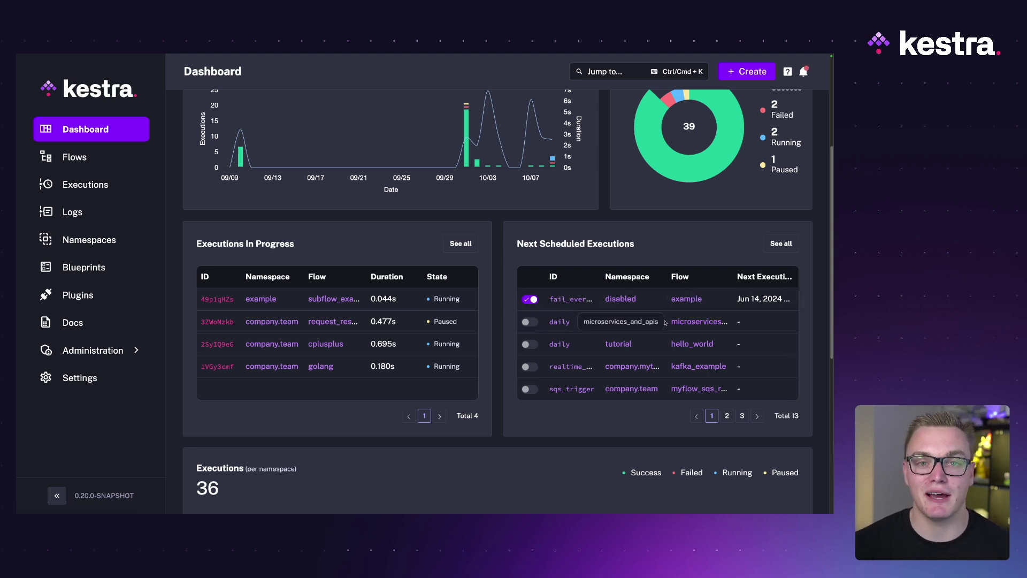
pyautogui.scroll(4, 535, 300)
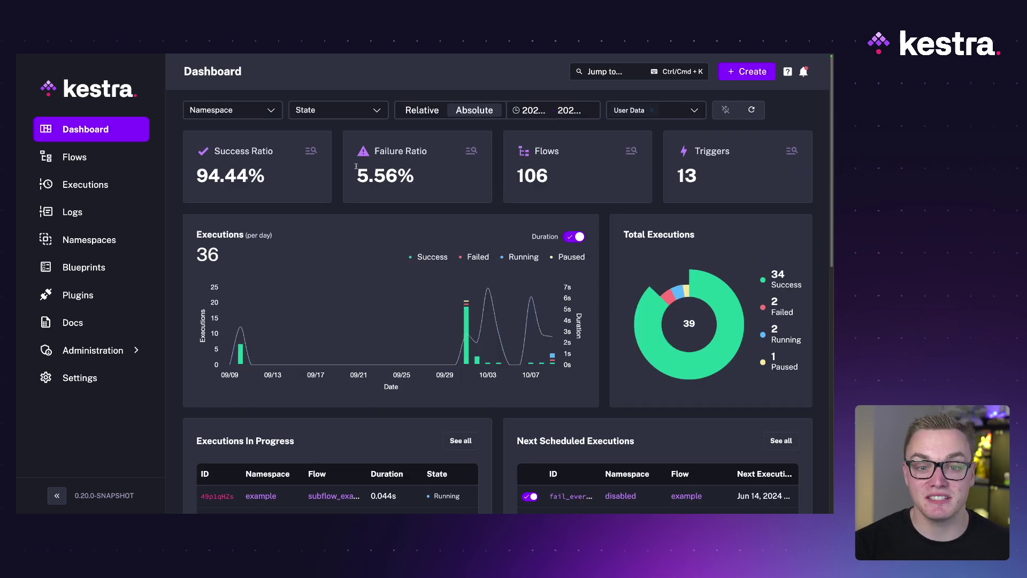
# Filter the dashboard to the company.team namespace and to the RUNNING and SUCCESS states
pyautogui.click(266, 113)
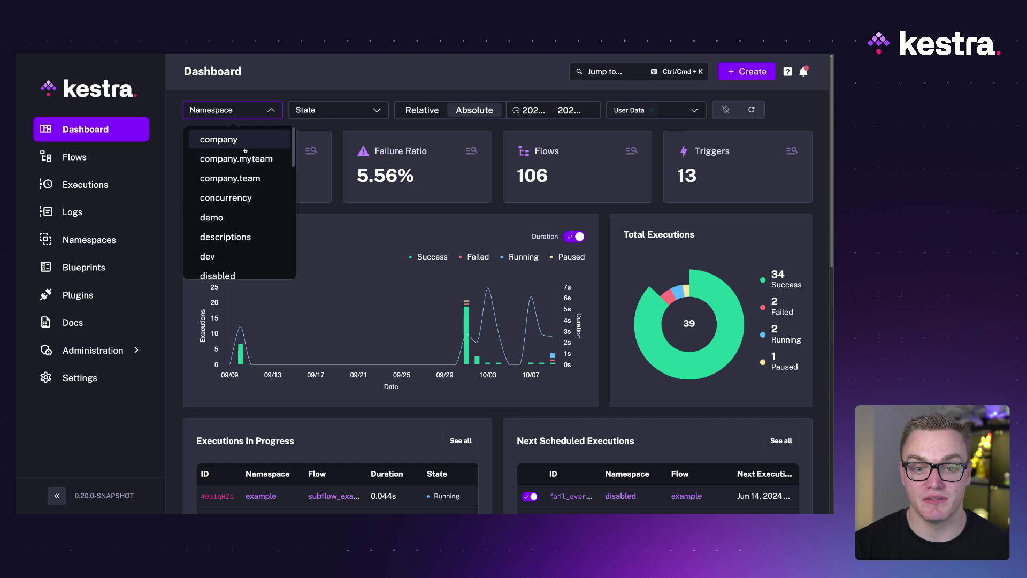
pyautogui.click(248, 179)
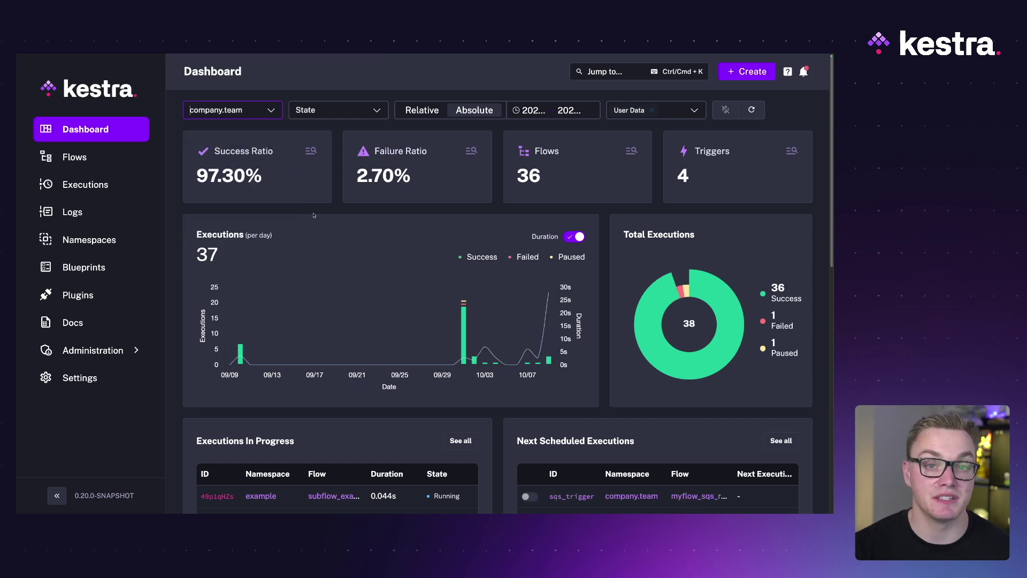
pyautogui.click(334, 110)
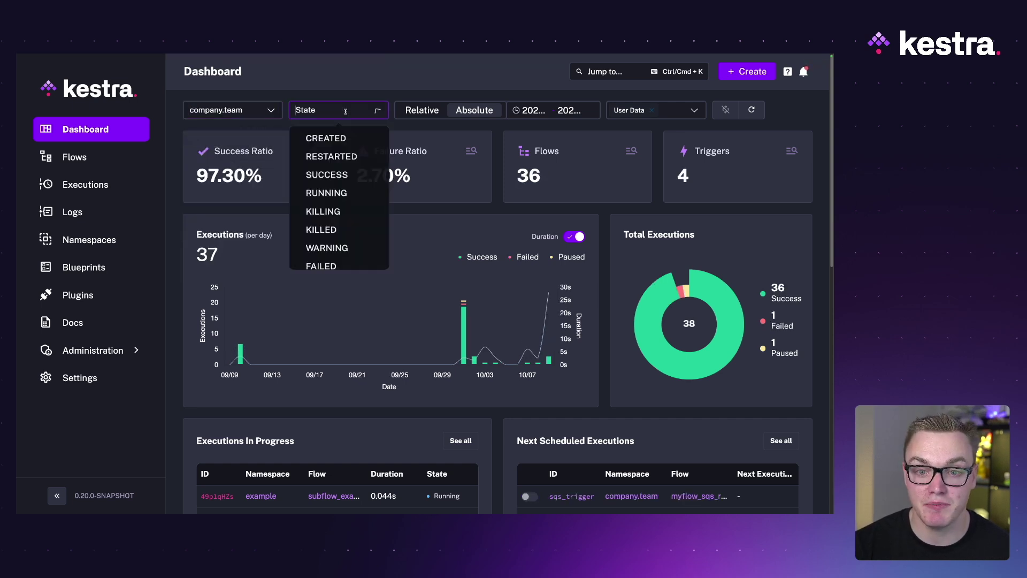
pyautogui.click(340, 140)
pyautogui.click(332, 197)
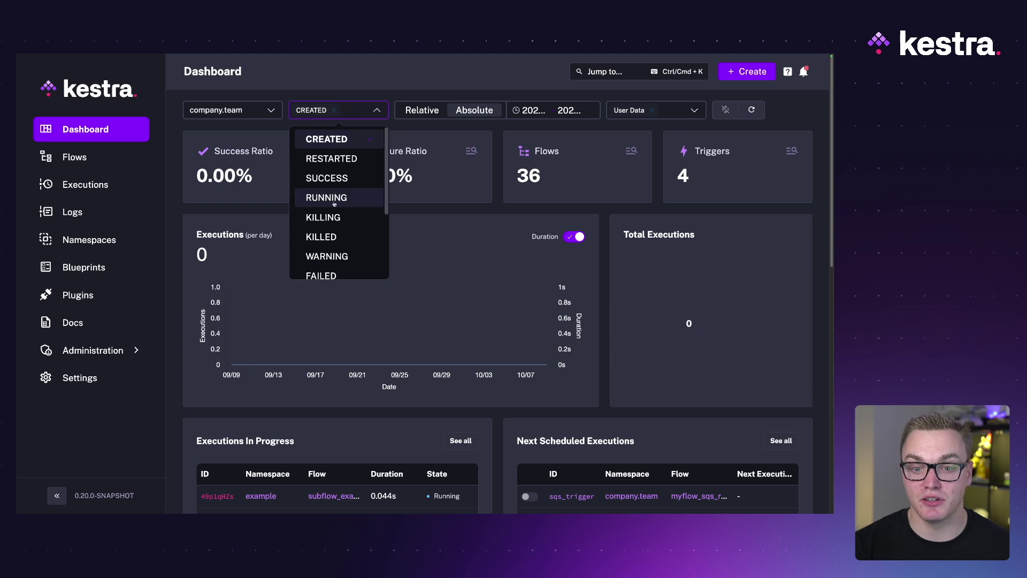
pyautogui.click(330, 156)
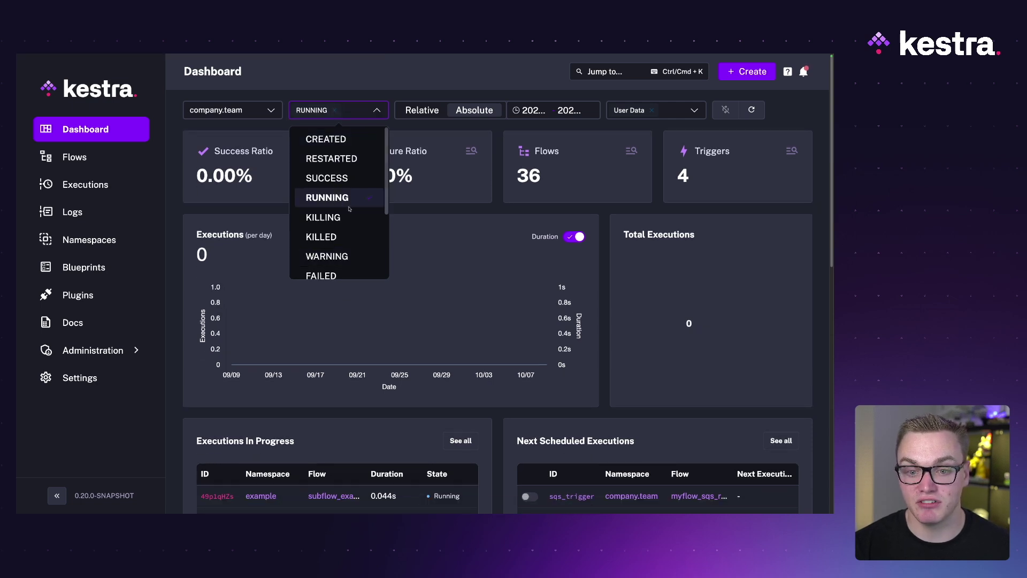
pyautogui.click(327, 177)
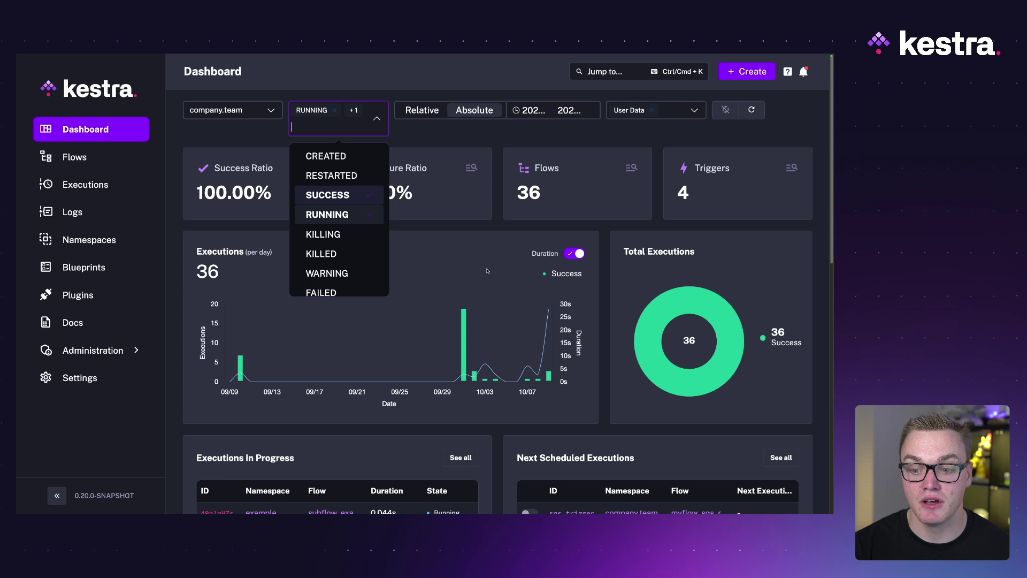
# Review the filtered execution tables and clear the dashboard's state filter
pyautogui.scroll(-3, 487, 272)
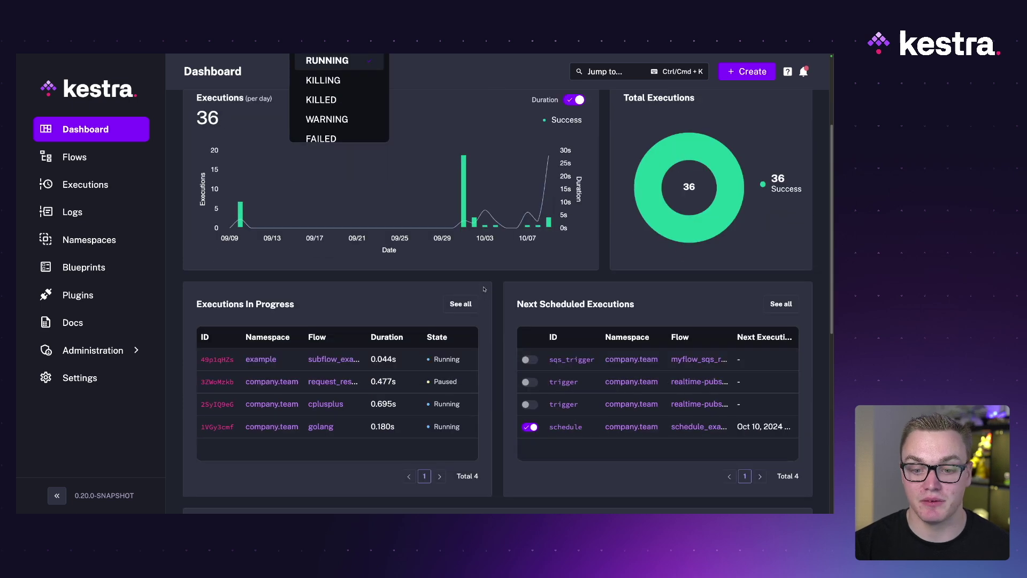
pyautogui.scroll(3, 484, 290)
pyautogui.click(377, 110)
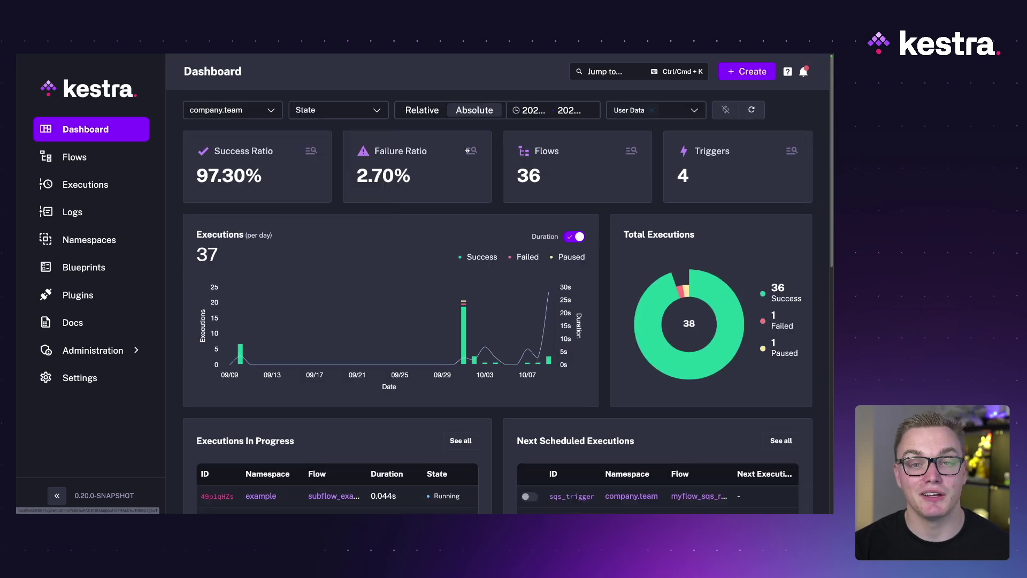
# Pick the date range 2024-09-09 to 2024-09-25 for the dashboard and look at the User Data filter
pyautogui.click(539, 110)
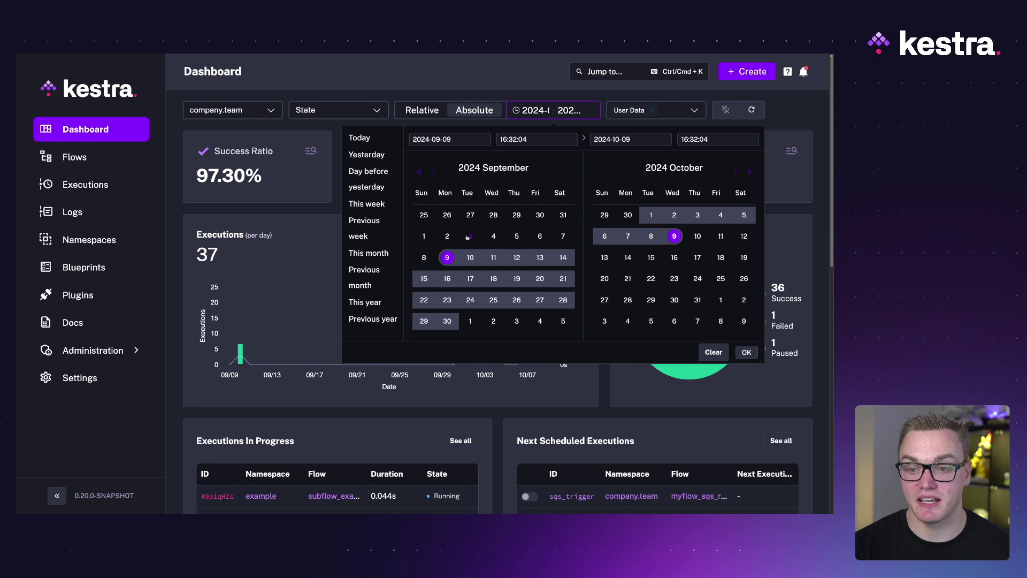
pyautogui.click(447, 257)
pyautogui.click(493, 300)
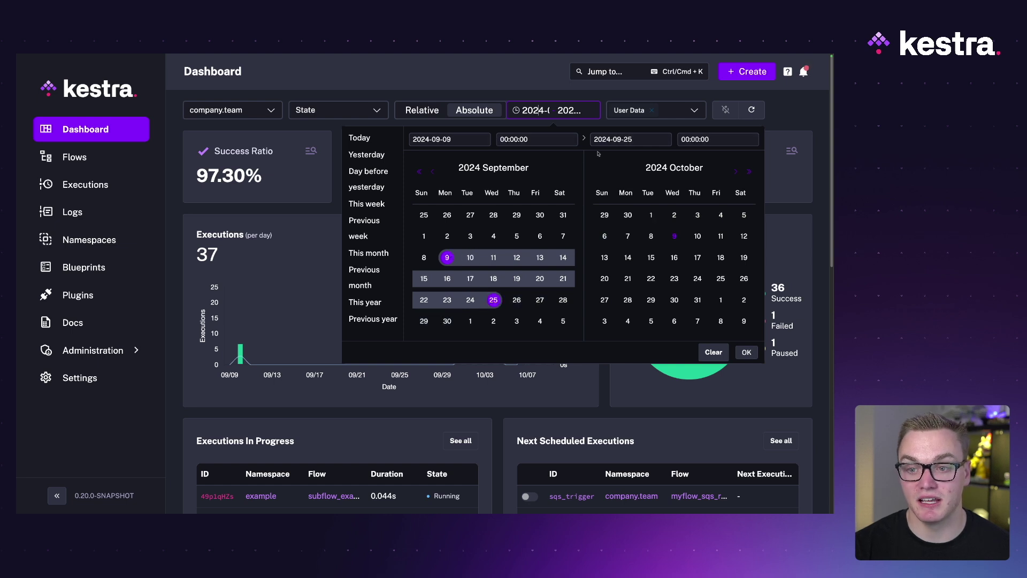
pyautogui.click(659, 110)
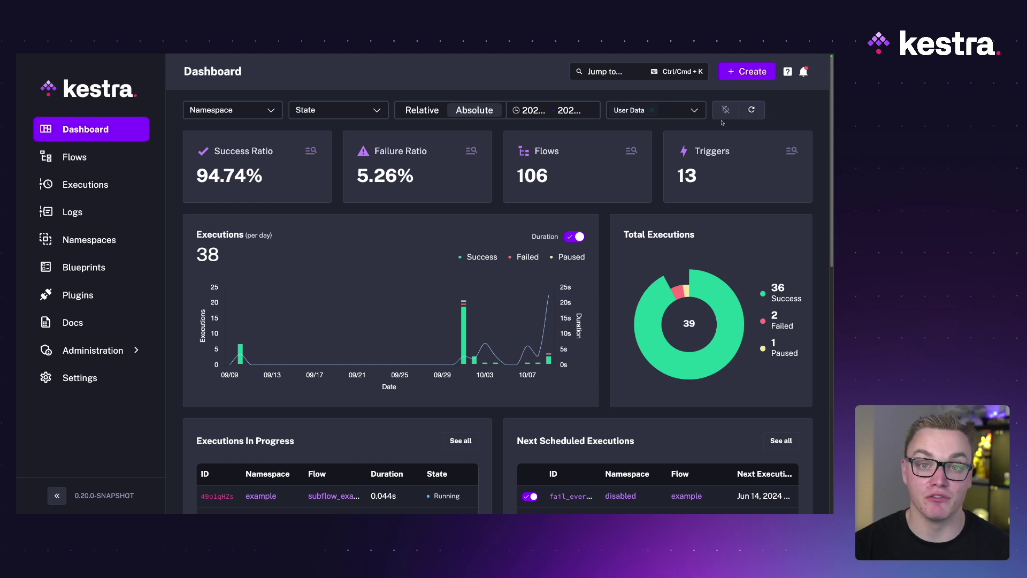
pyautogui.scroll(-3, 670, 188)
pyautogui.scroll(3, 670, 187)
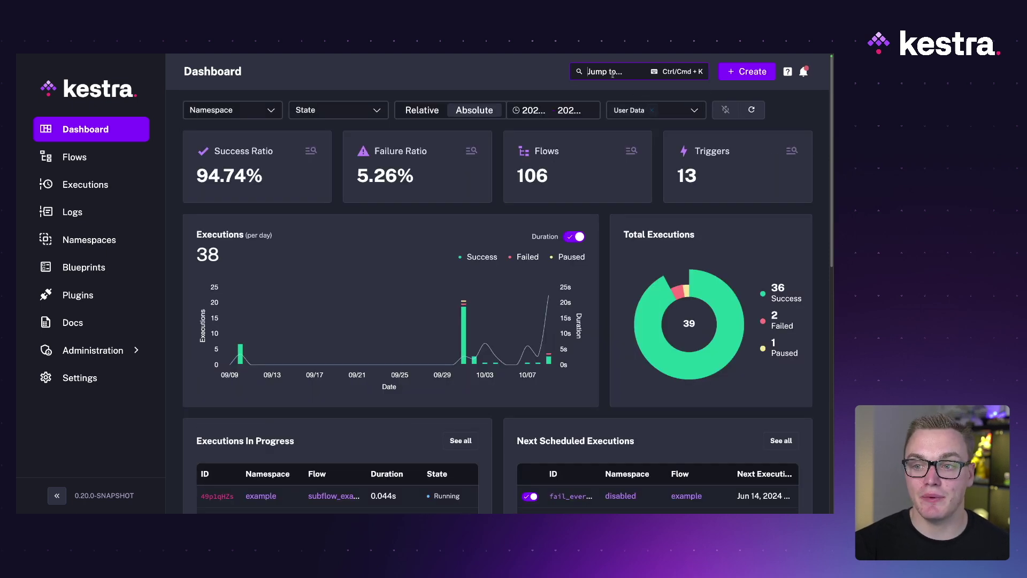
# Search the quick navigation for "flow" and choose the Flows entry
pyautogui.click(613, 74)
pyautogui.scroll(-1, 628, 181)
pyautogui.scroll(1, 627, 181)
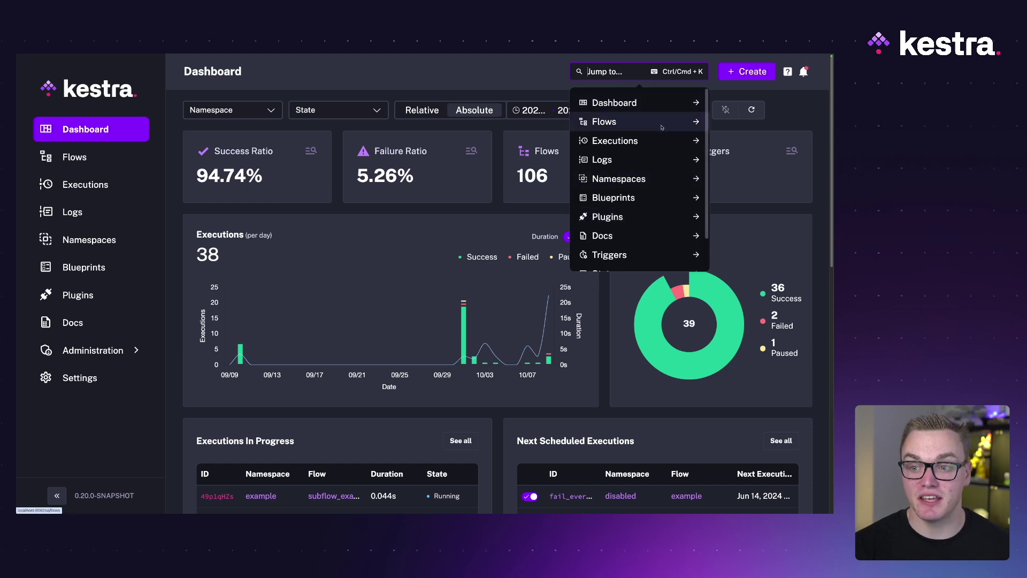
pyautogui.write('flow')
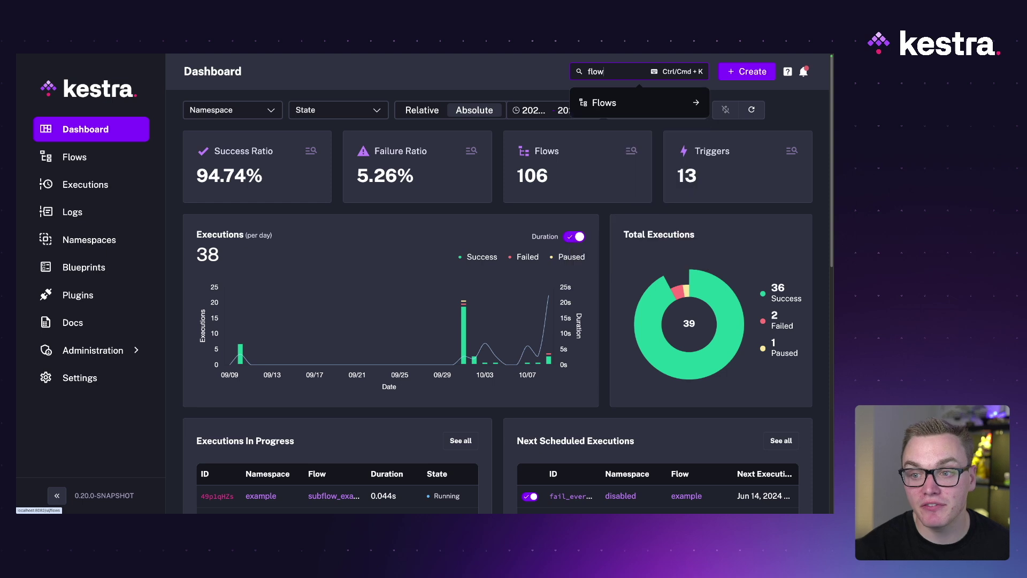
pyautogui.click(660, 102)
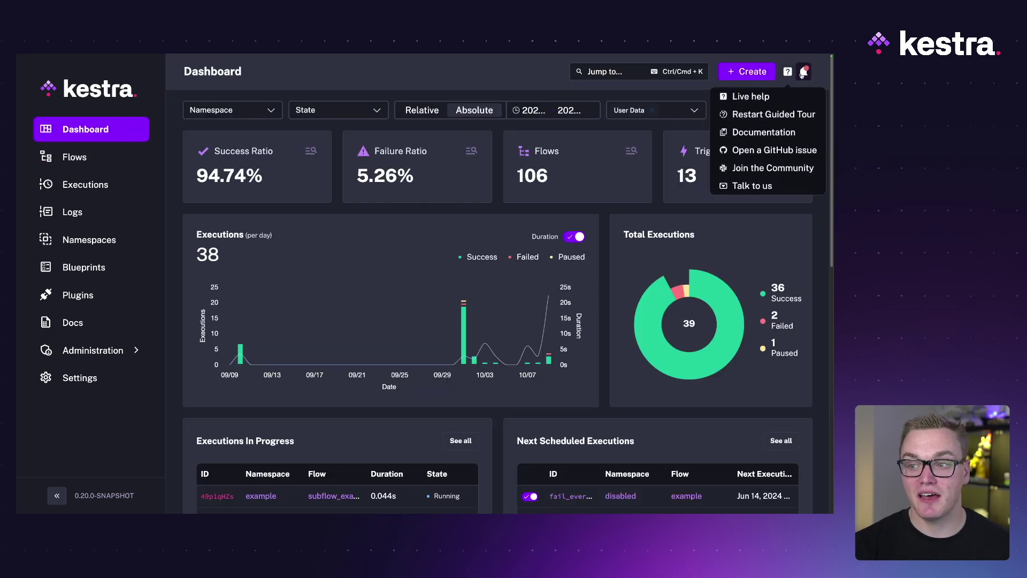
# View the What's new announcements and the available help options, including the guided tour
pyautogui.click(803, 72)
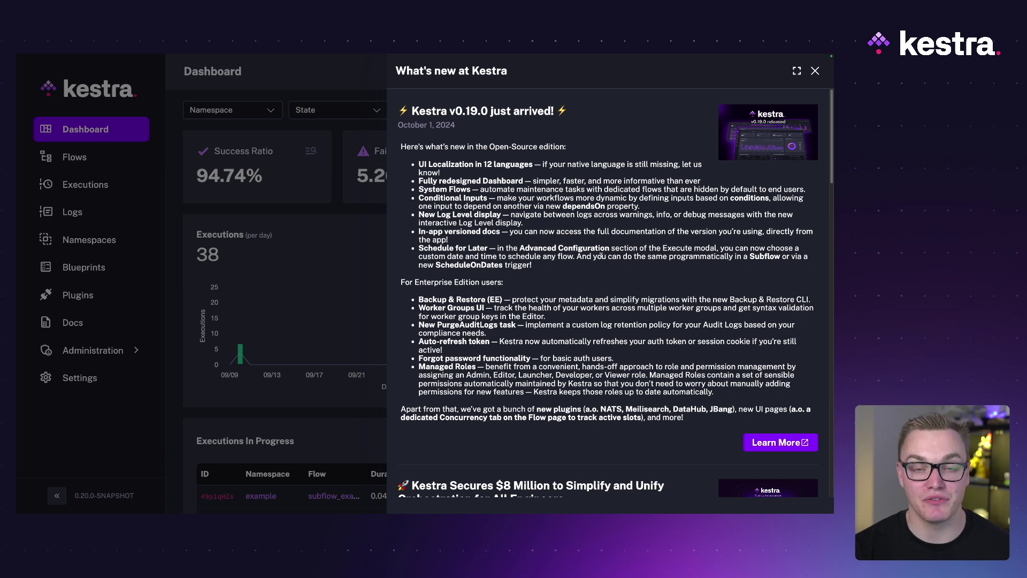
pyautogui.click(788, 72)
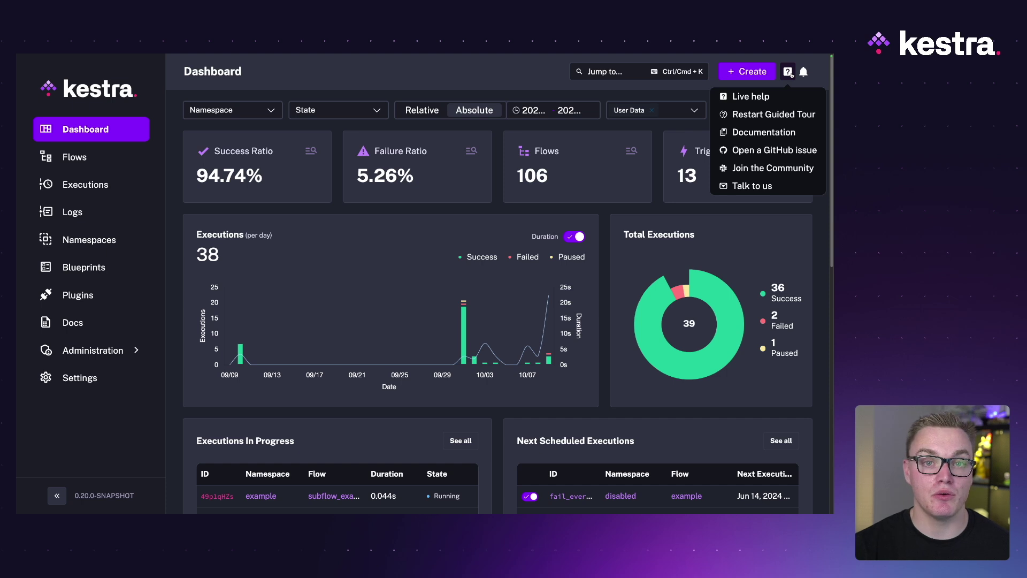
pyautogui.click(785, 114)
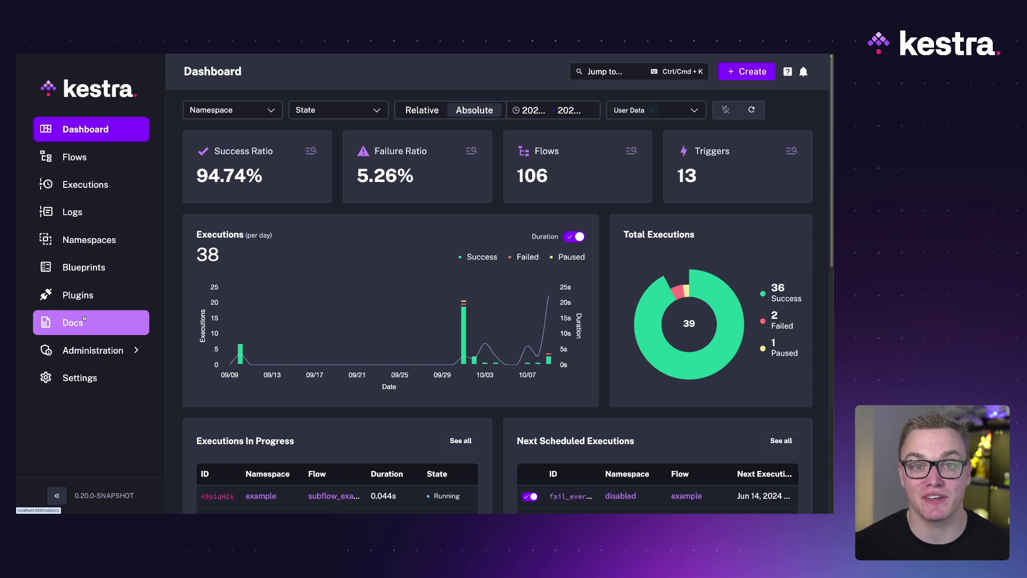
# Expand the Administration section, look through its entries such as Triggers and Stats, and collapse it again
pyautogui.click(124, 348)
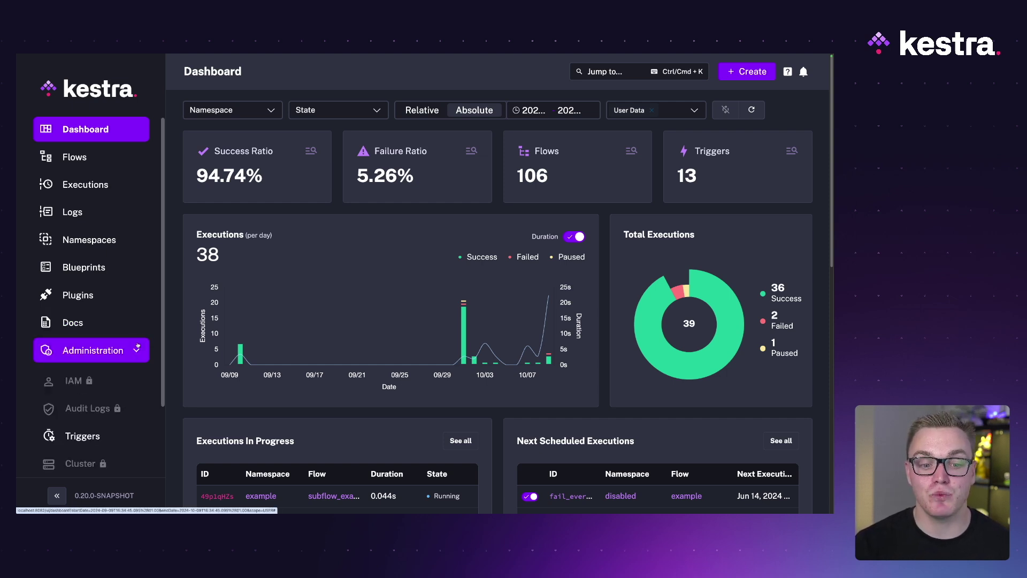
pyautogui.scroll(-2, 124, 348)
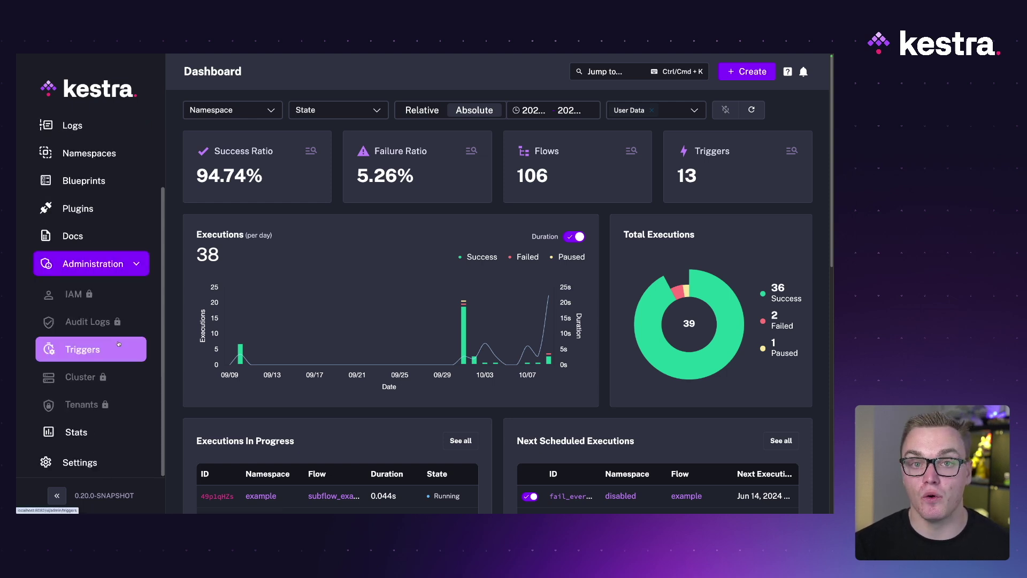
pyautogui.click(137, 264)
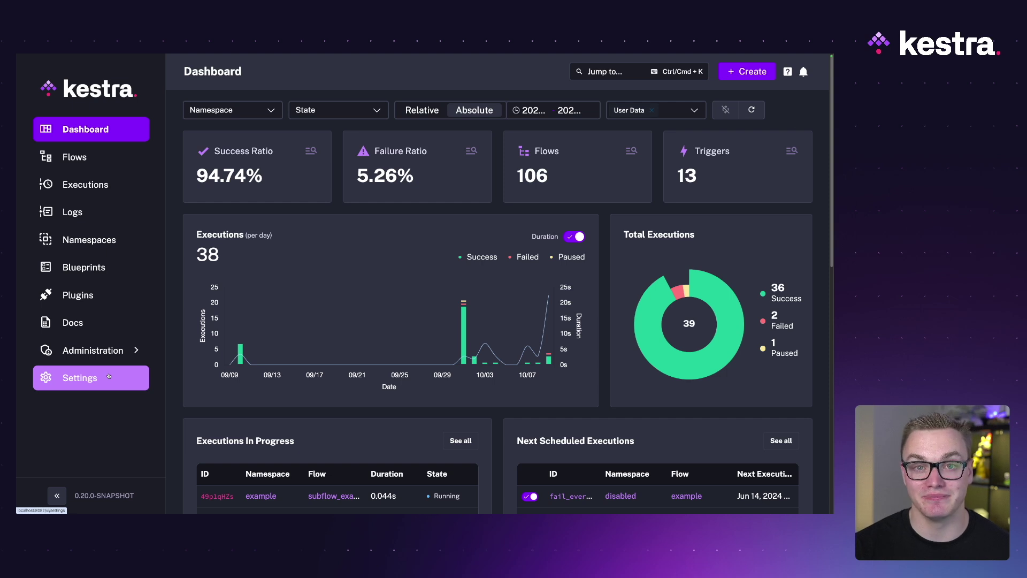
# Create a new flow with the id ui_tour in the company.team namespace and save it
pyautogui.click(758, 72)
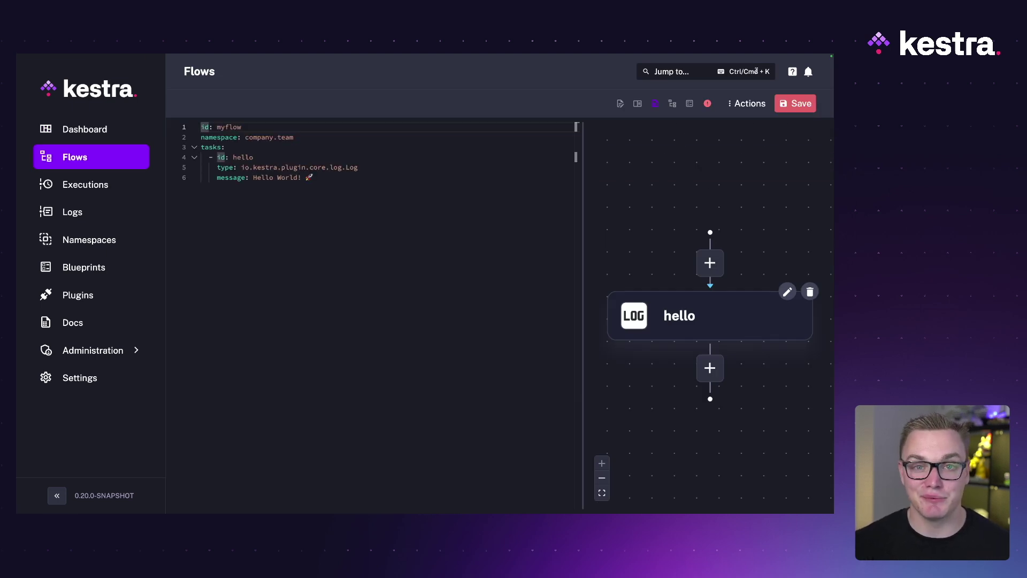
pyautogui.doubleClick(229, 127)
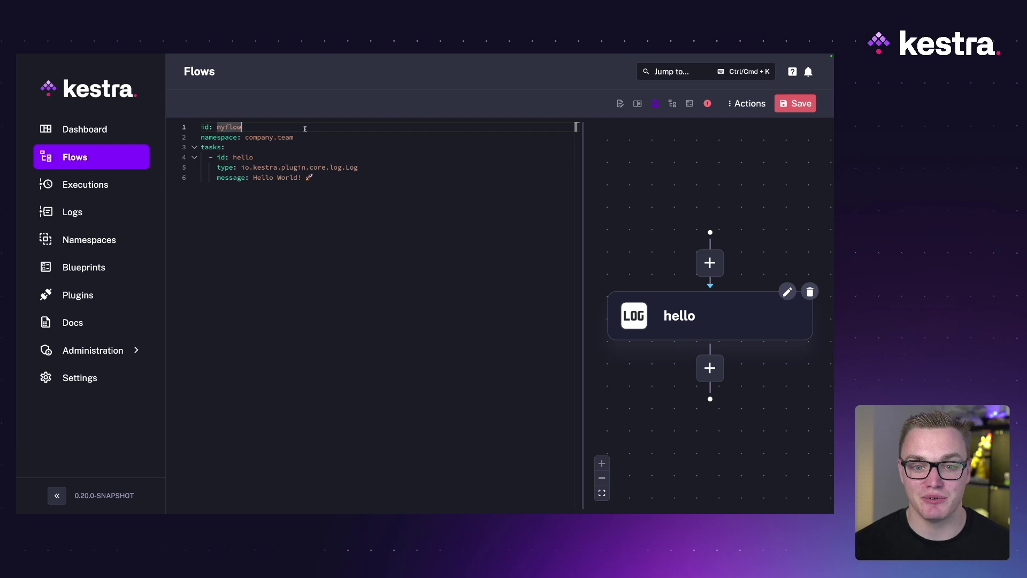
pyautogui.write('ui_tour')
pyautogui.click(790, 109)
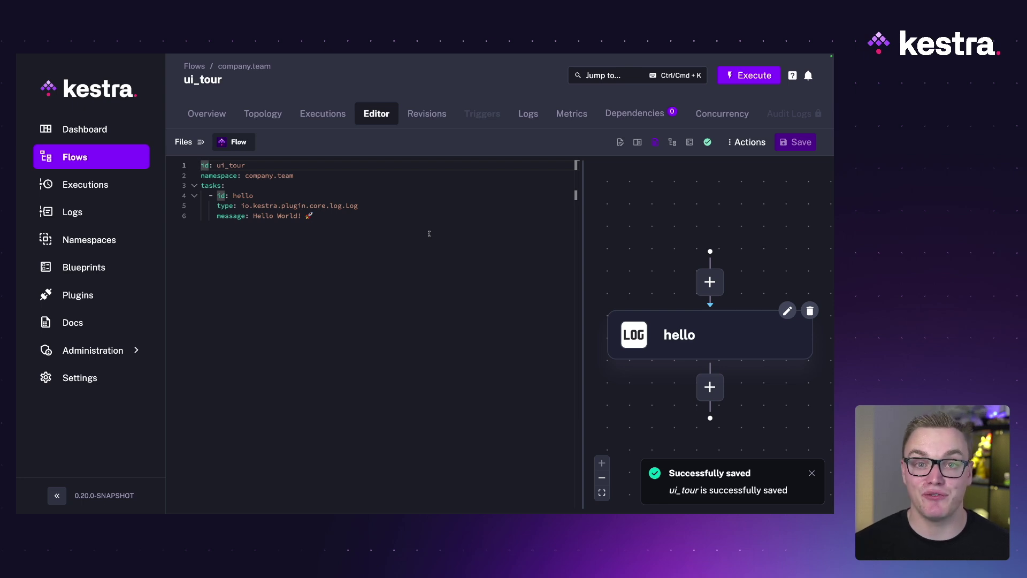
# Execute the ui_tour flow and return to the dashboard
pyautogui.click(748, 75)
pyautogui.click(569, 227)
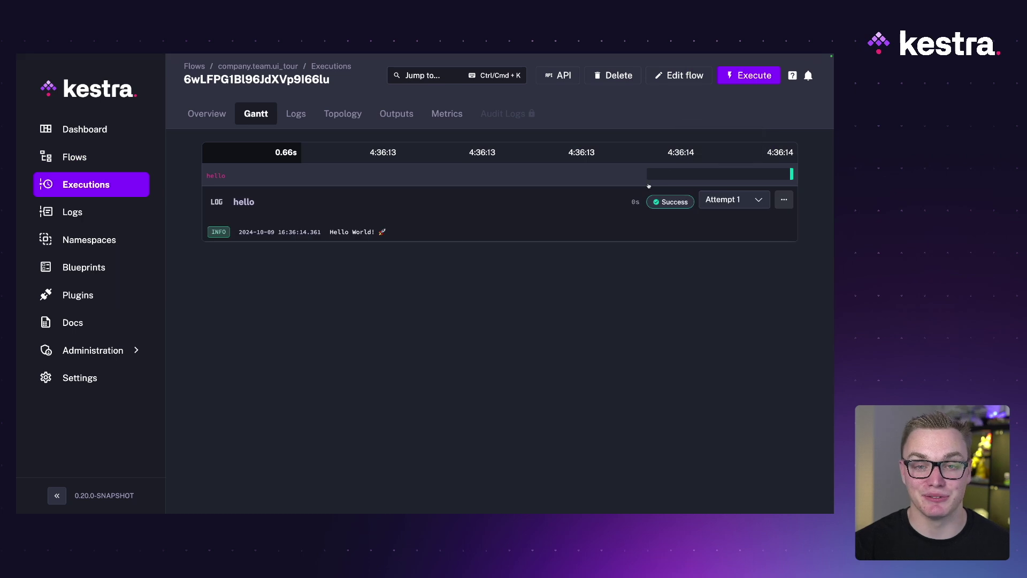
pyautogui.click(85, 129)
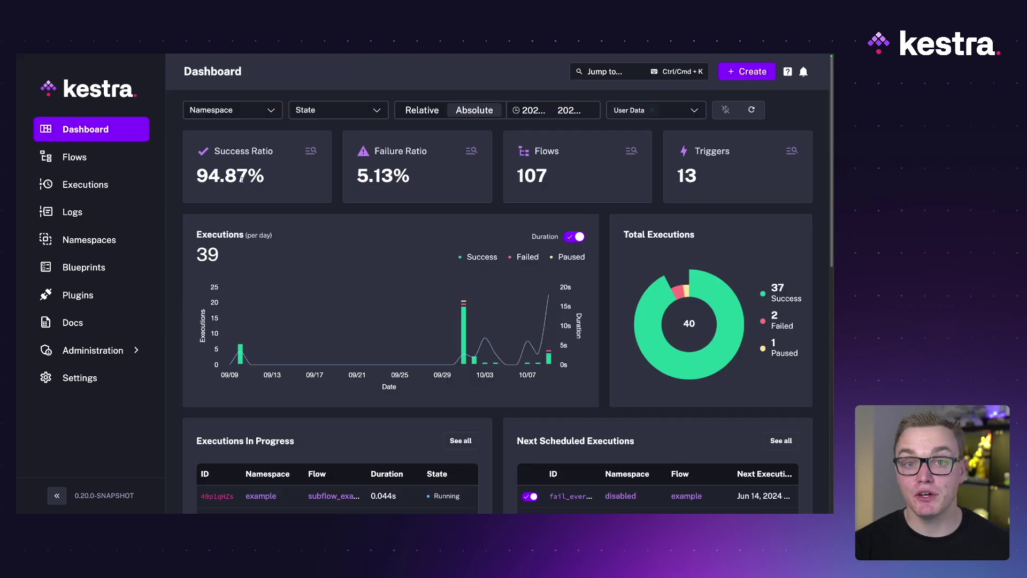
# Open the list of flows and filter it by the overview_video namespace
pyautogui.click(122, 166)
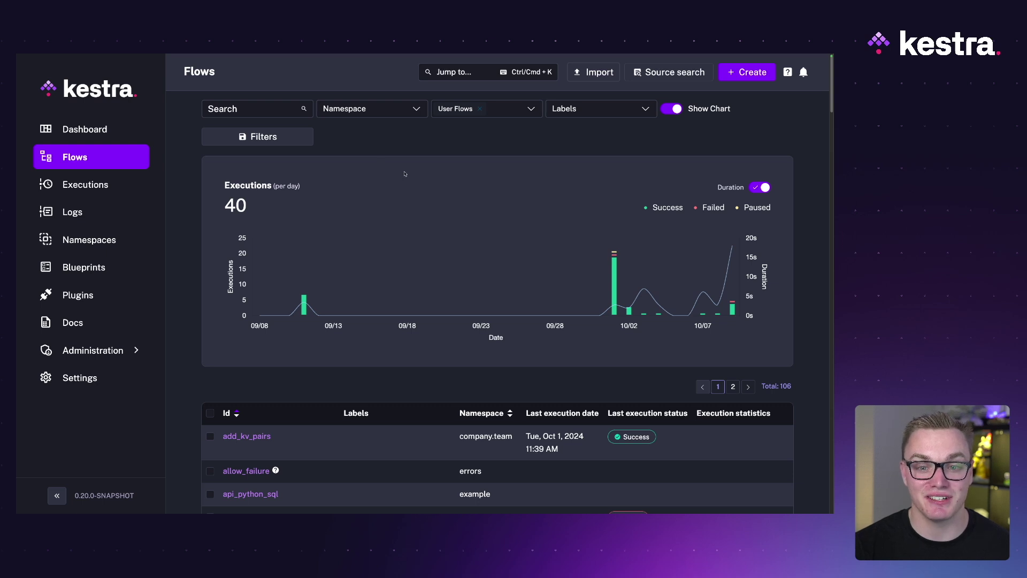
pyautogui.click(397, 113)
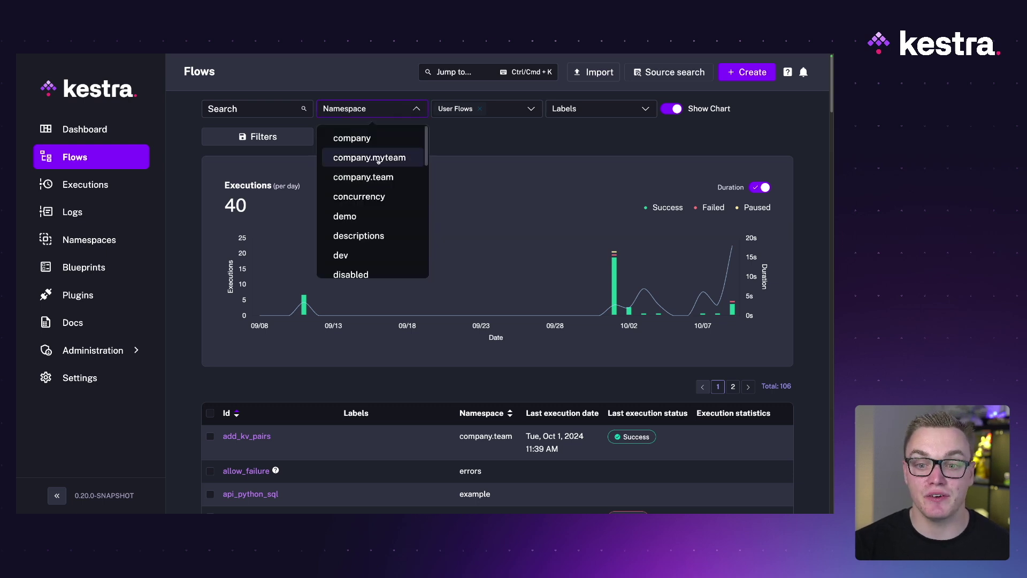
pyautogui.scroll(-3, 376, 206)
pyautogui.scroll(2, 376, 206)
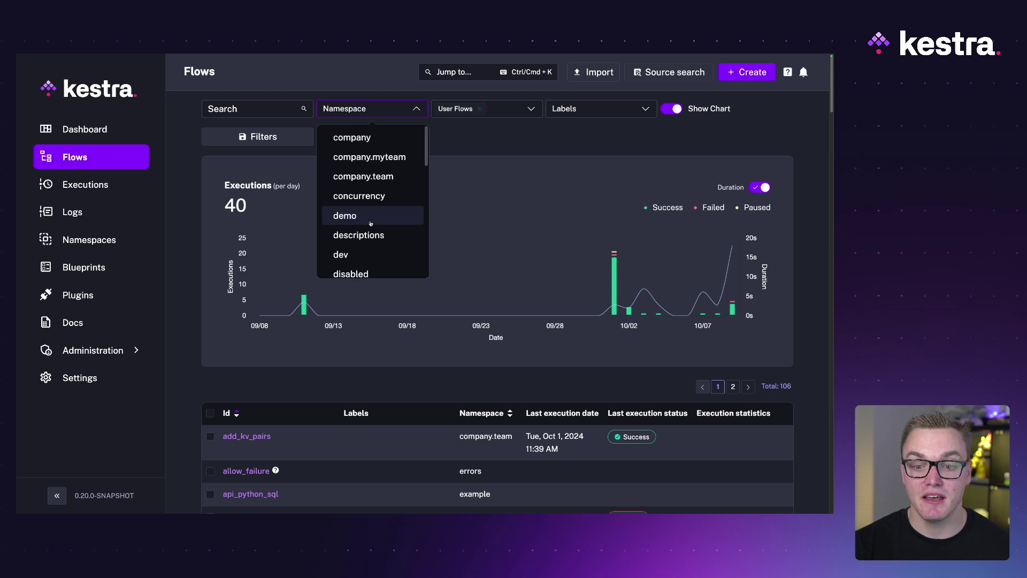
pyautogui.scroll(-3, 375, 214)
pyautogui.scroll(-3, 375, 218)
pyautogui.click(377, 213)
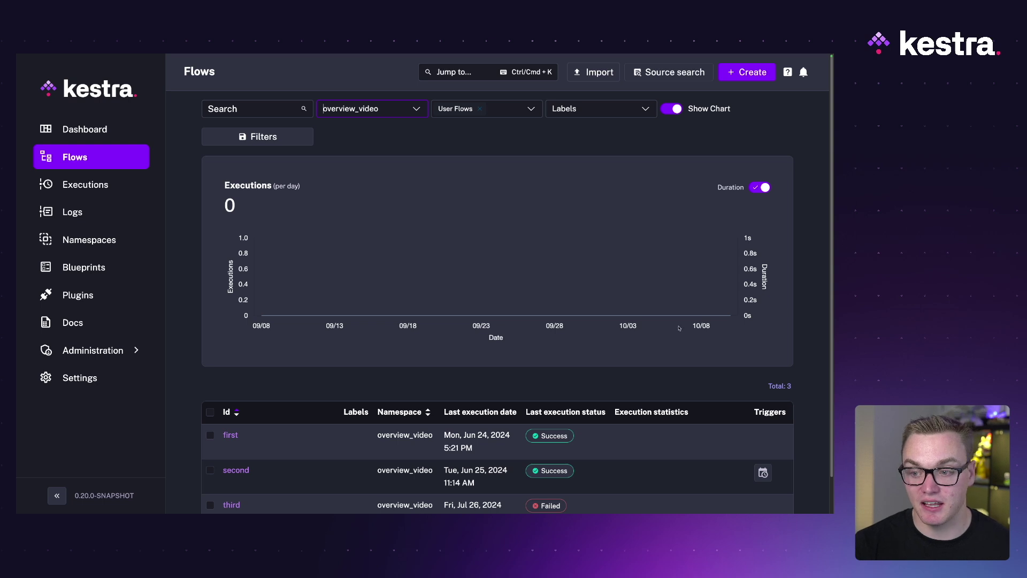
# Switch the flows list's namespace filter from overview_video to company.team
pyautogui.scroll(-2, 481, 294)
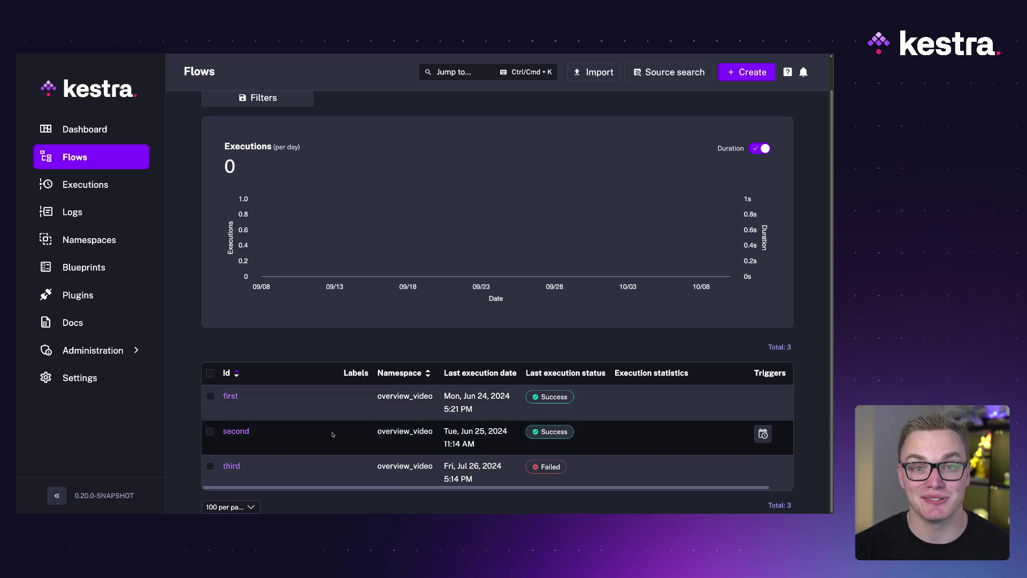
pyautogui.scroll(2, 332, 431)
pyautogui.click(332, 109)
pyautogui.scroll(5, 386, 203)
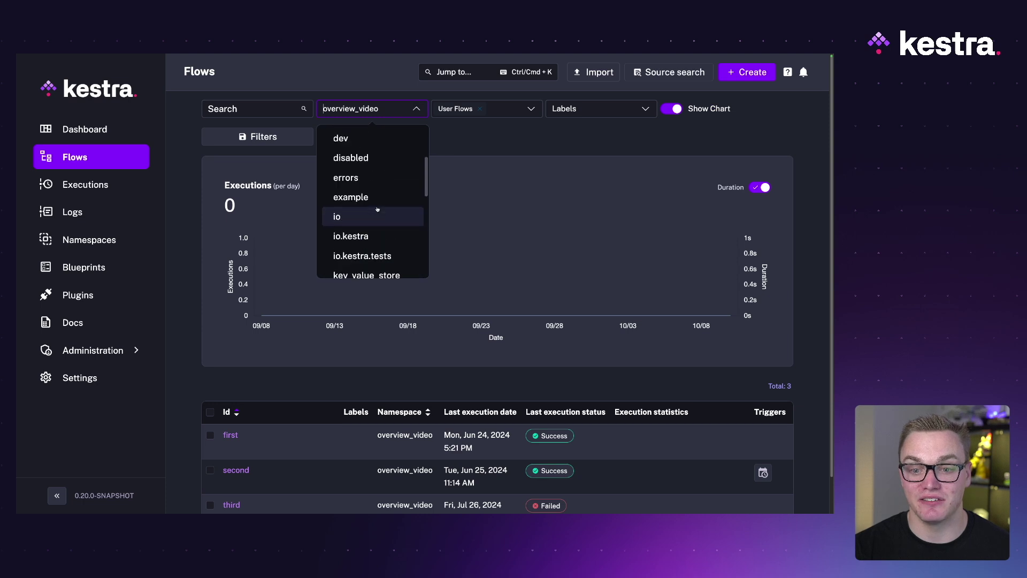
pyautogui.click(385, 171)
# Look through the company.team flows, checking their last execution dates, statuses and execution statistics
pyautogui.scroll(-5, 724, 259)
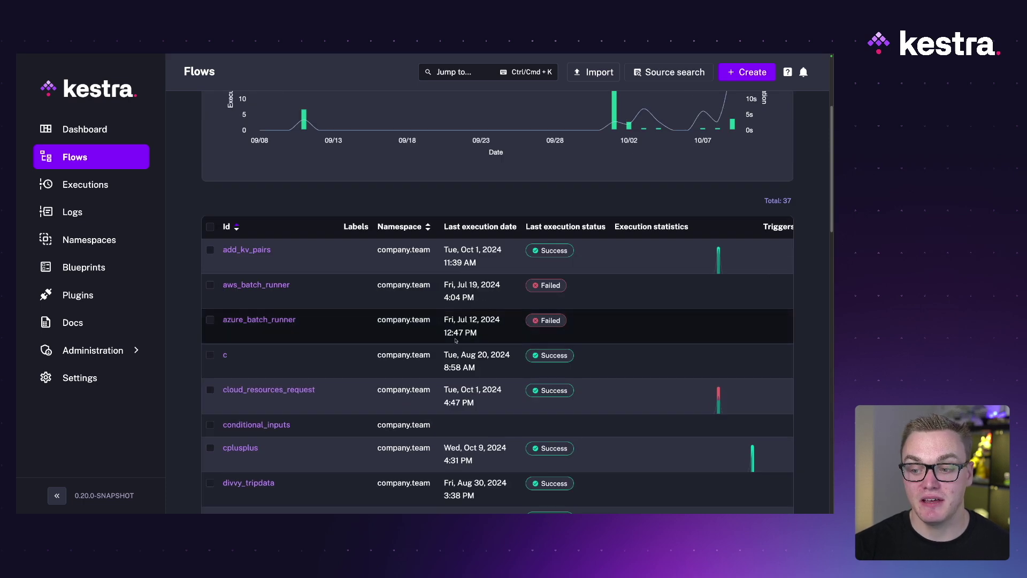
pyautogui.moveTo(717, 260)
pyautogui.scroll(-3, 557, 303)
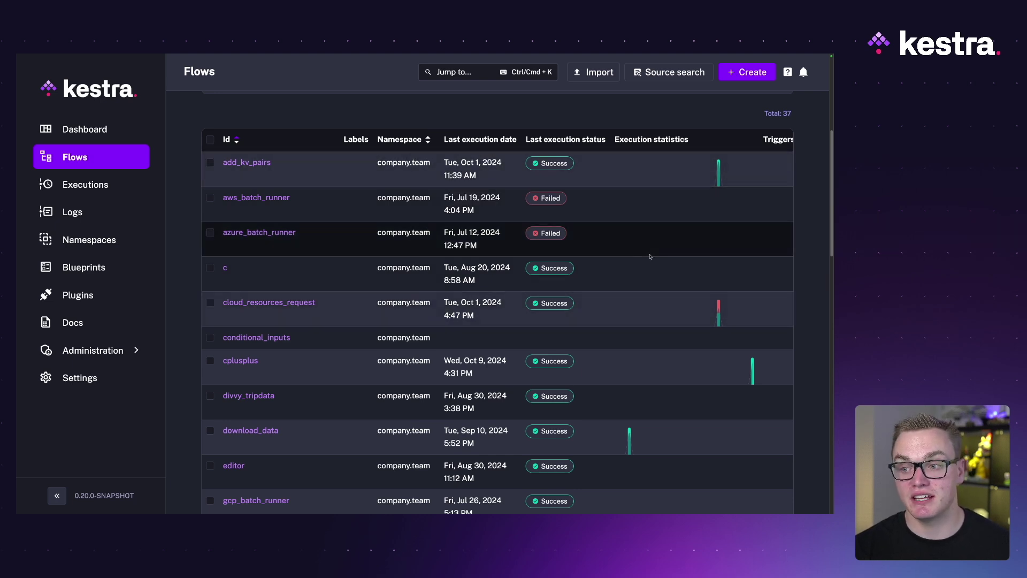
pyautogui.scroll(-5, 612, 267)
pyautogui.scroll(-8, 613, 267)
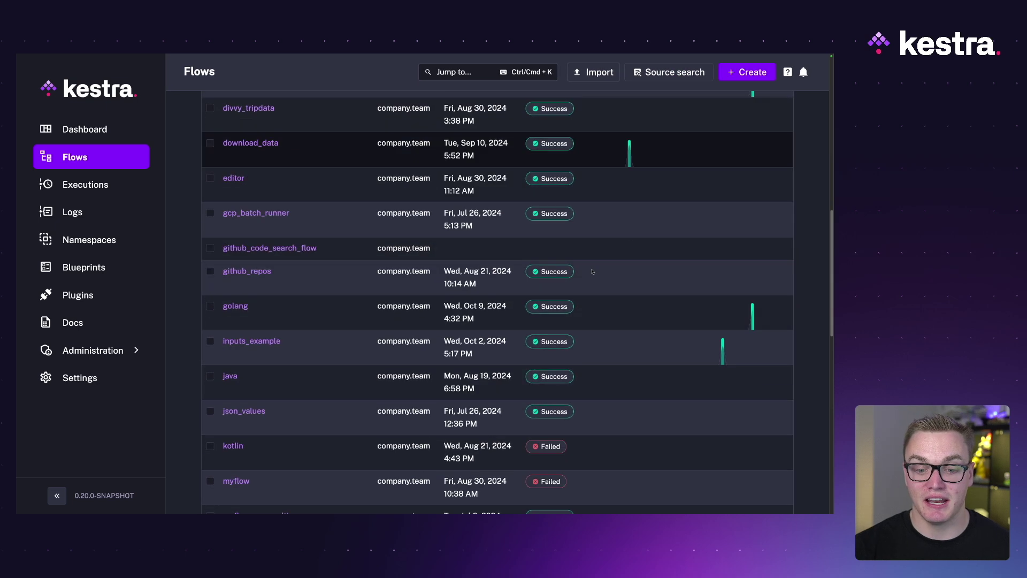
pyautogui.scroll(20, 594, 262)
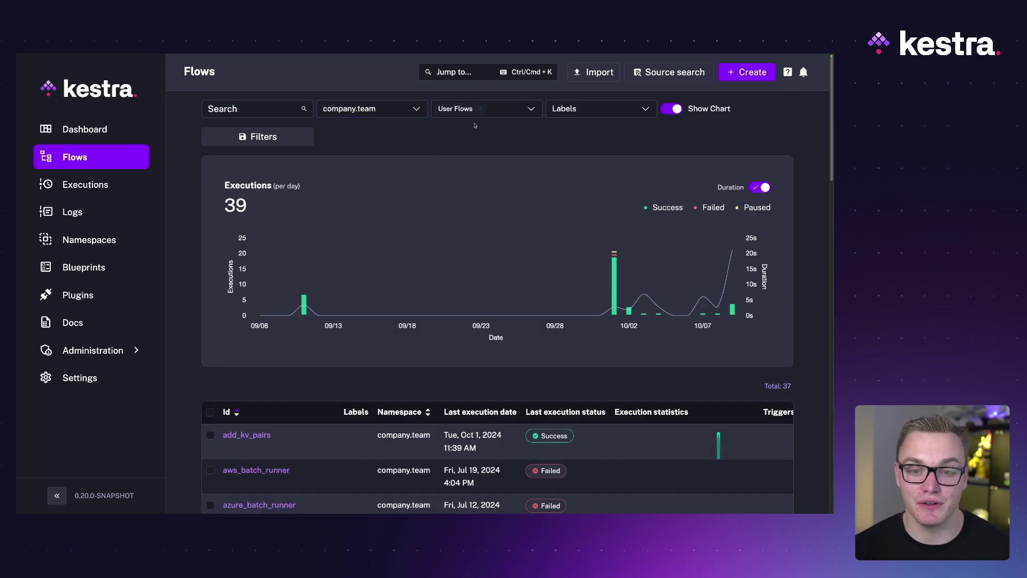
# Check the flow scope and label filter options, and hide and reshow the executions chart
pyautogui.click(495, 108)
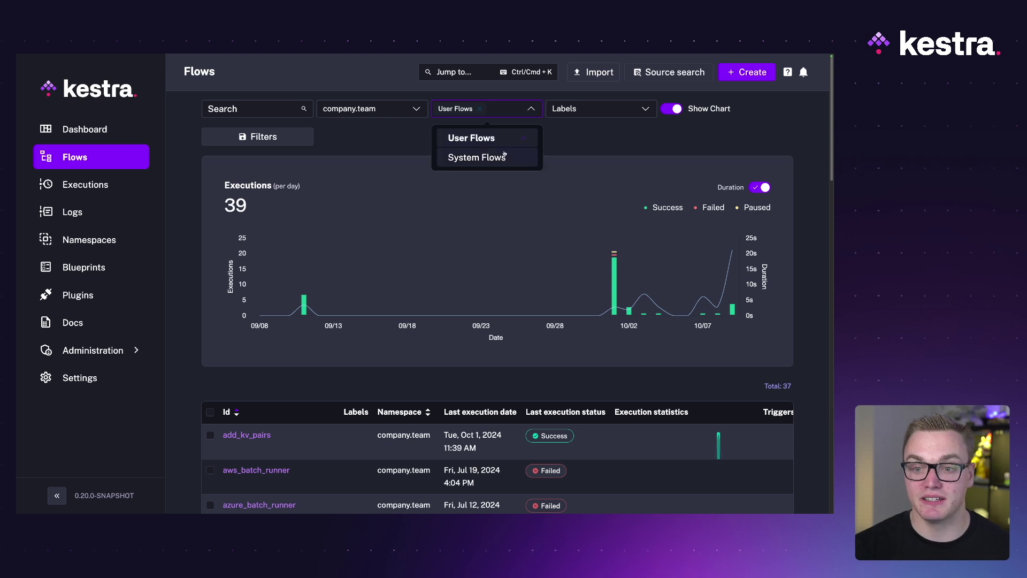
pyautogui.click(587, 110)
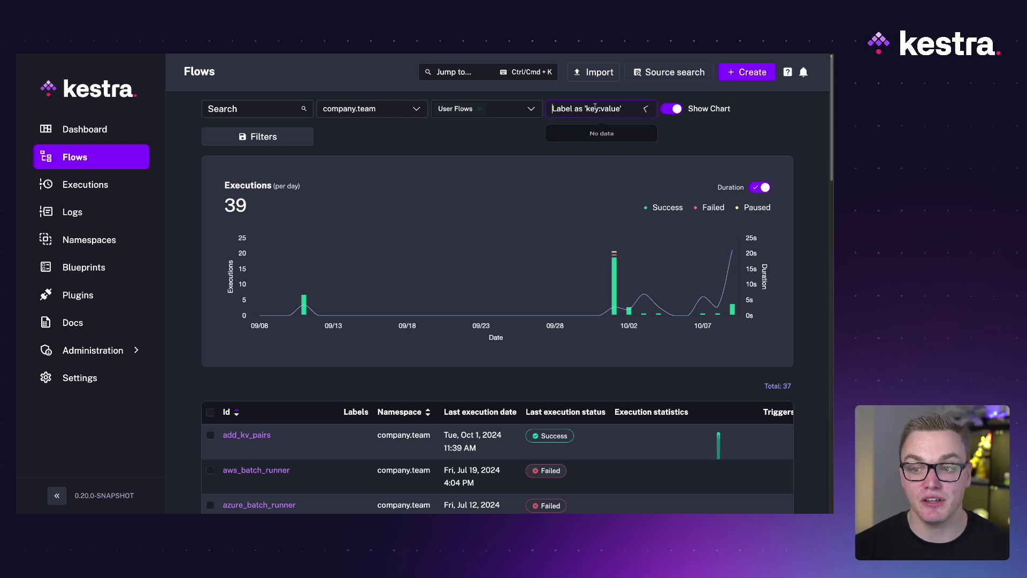
pyautogui.click(524, 130)
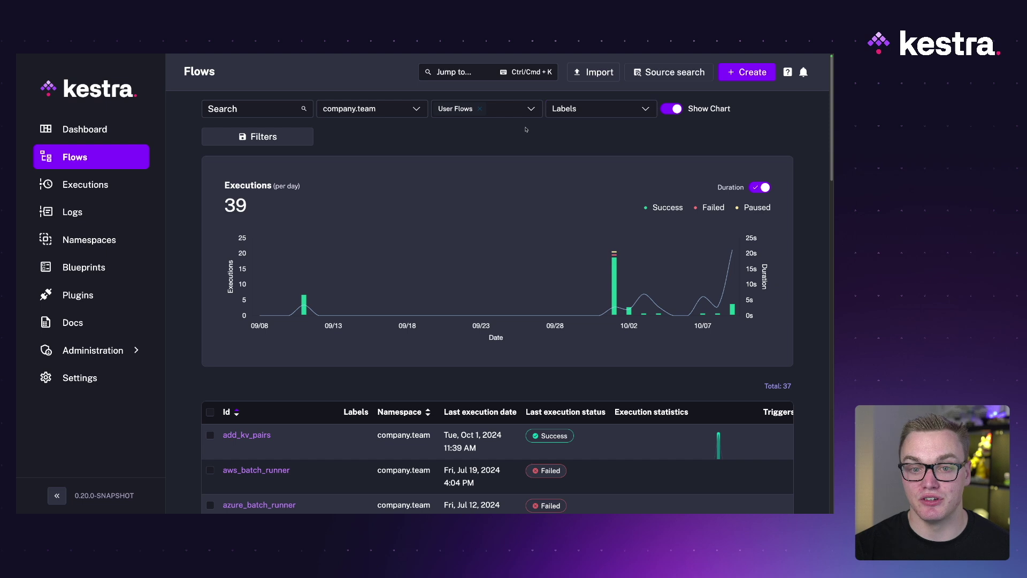
pyautogui.click(676, 109)
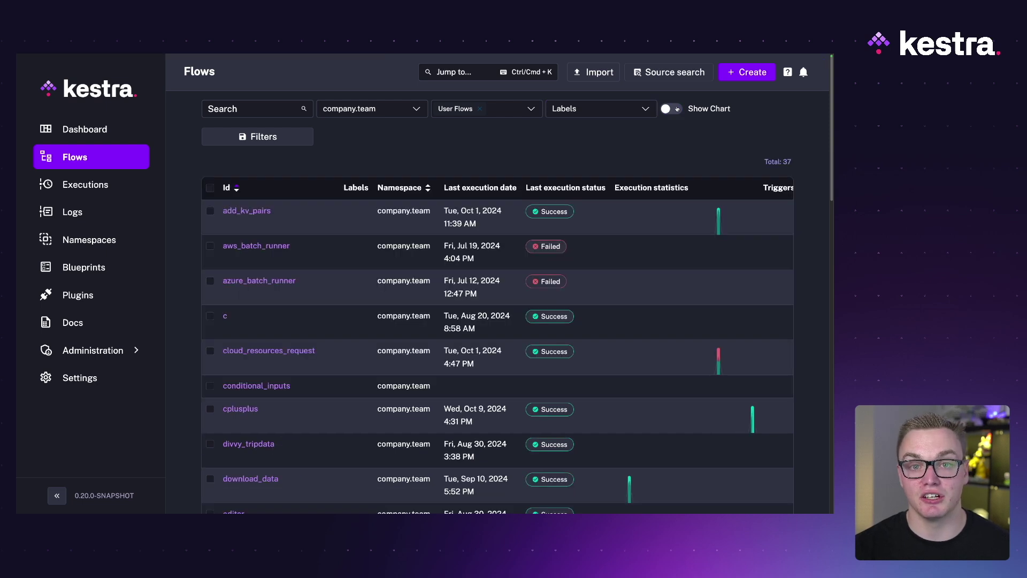
pyautogui.click(676, 109)
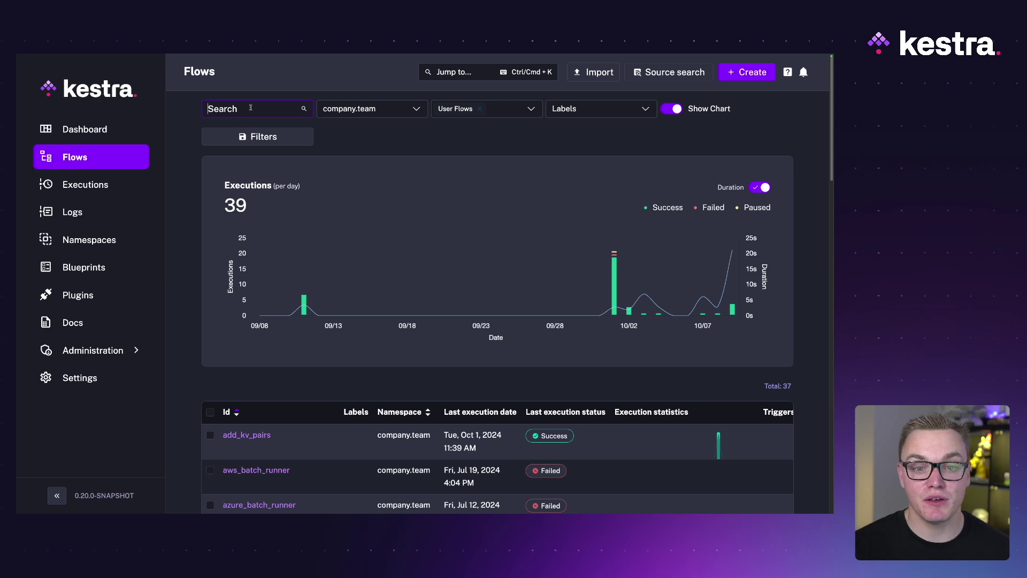
# Search the company.team flows for golang and take a look at the search filter manager
pyautogui.write('golang')
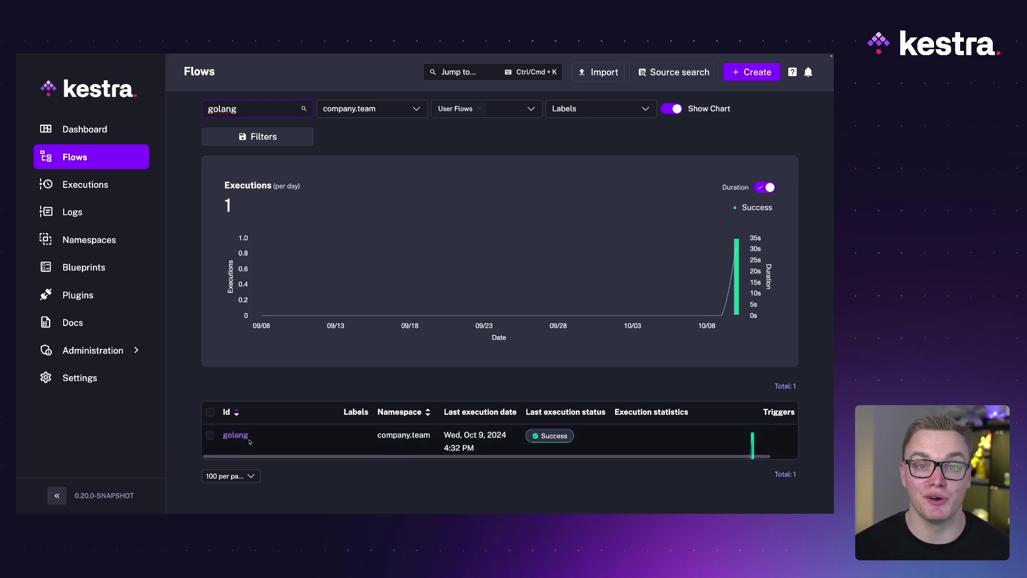
pyautogui.click(257, 136)
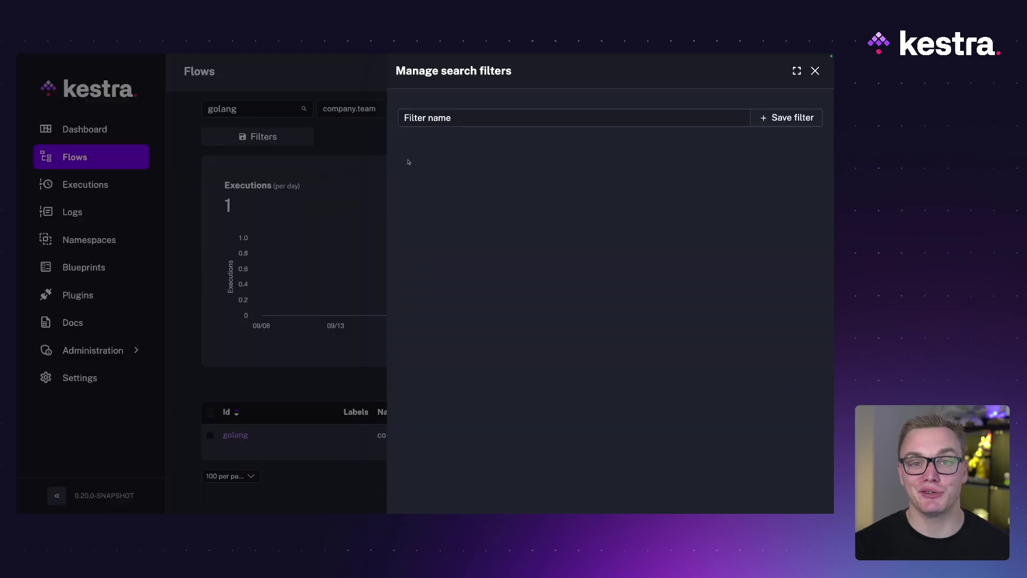
pyautogui.click(179, 158)
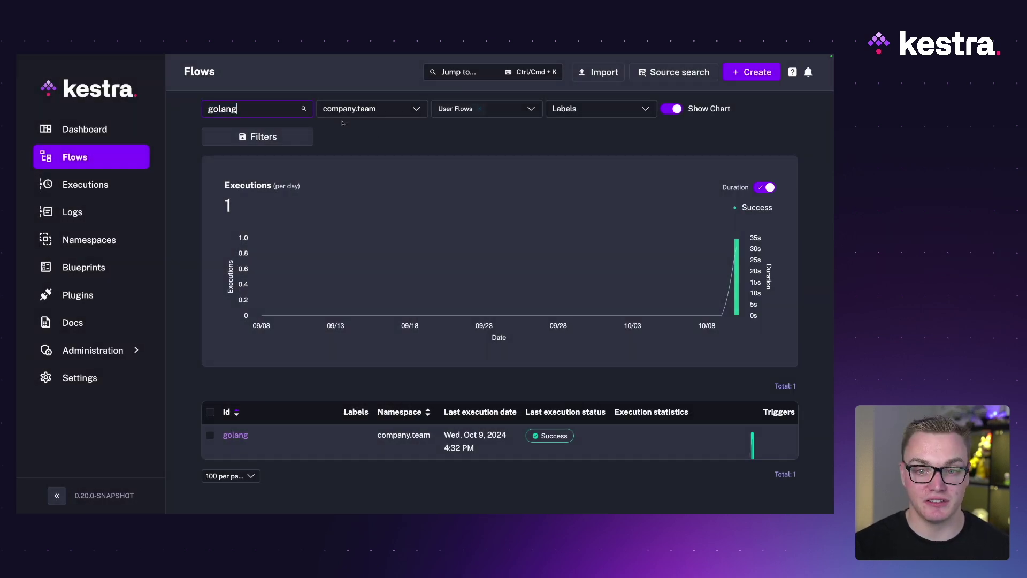
# Save the current search as a filter named go and reapply it from the saved filters
pyautogui.click(278, 138)
pyautogui.write('go')
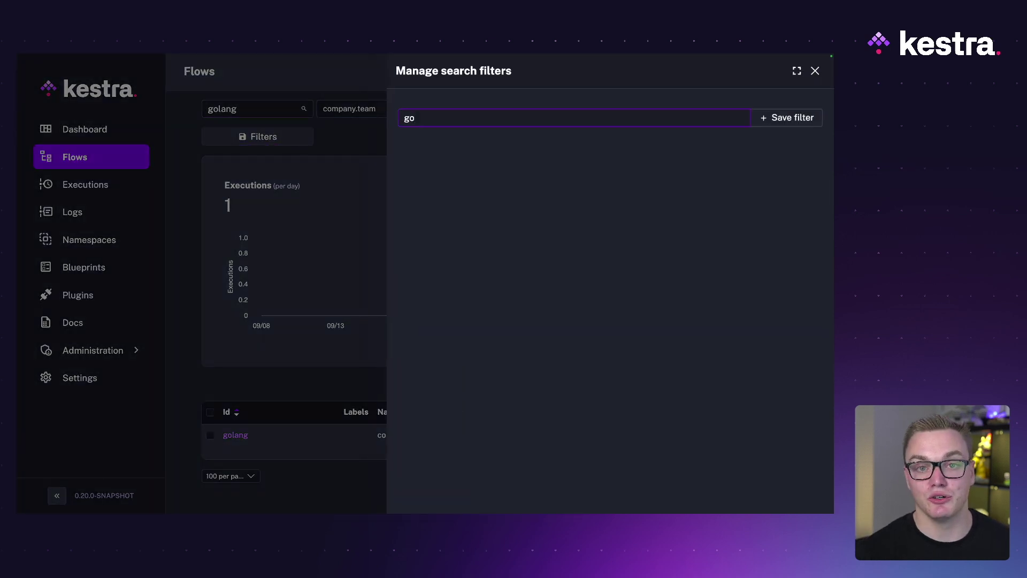
pyautogui.click(781, 121)
pyautogui.click(345, 137)
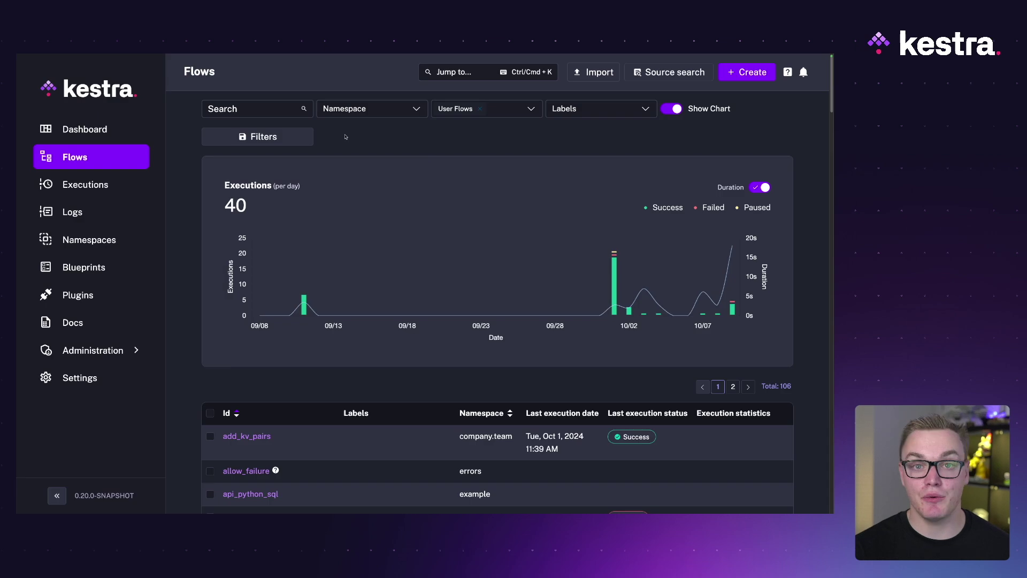
pyautogui.click(274, 139)
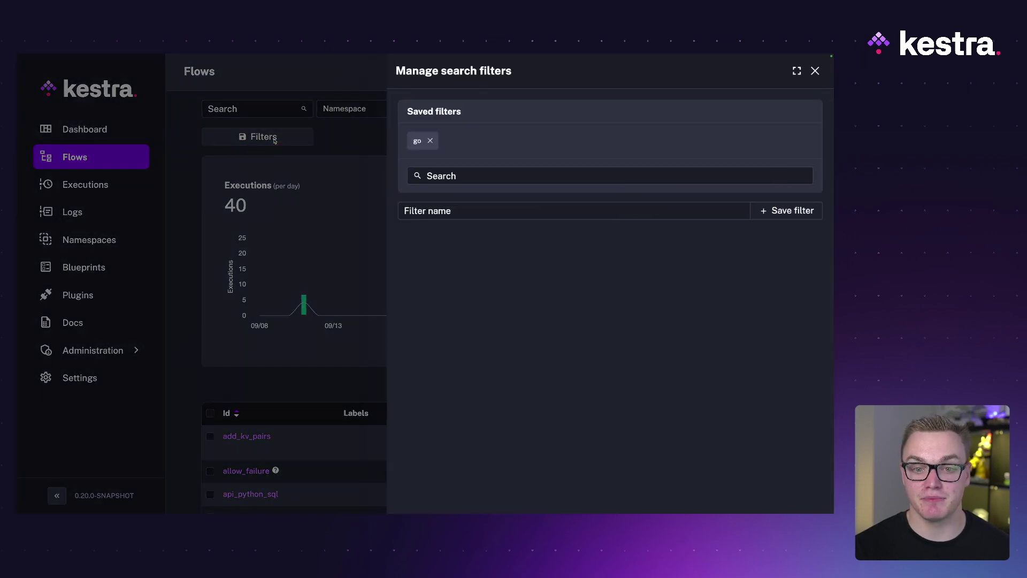
pyautogui.click(417, 141)
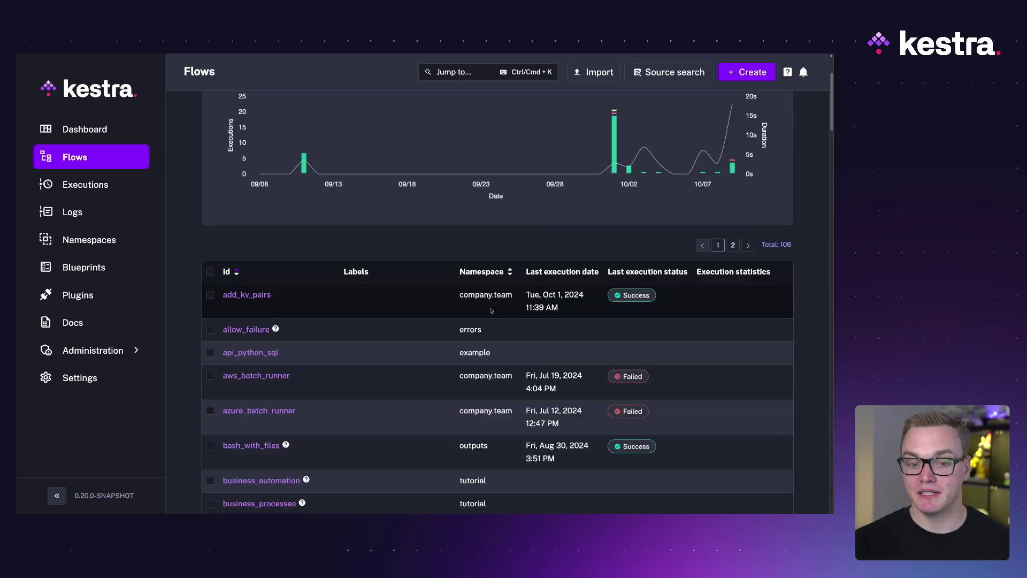
# Examine the execution statistics and triggers in the flows list, including the schedule trigger details of the flow in the triggers namespace
pyautogui.scroll(-2, 745, 245)
pyautogui.hscroll(3, 745, 245)
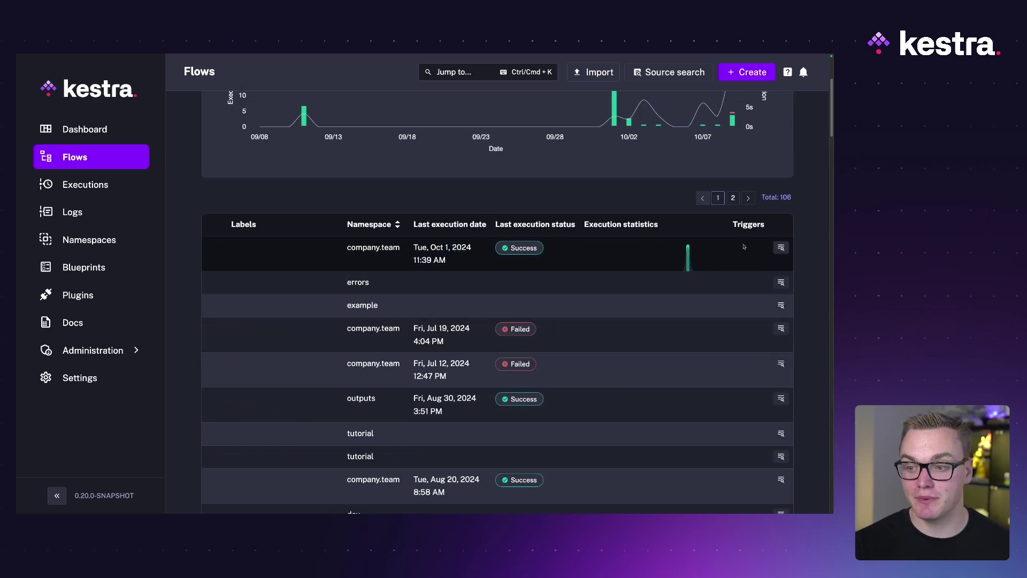
pyautogui.scroll(-5, 744, 245)
pyautogui.moveTo(742, 338)
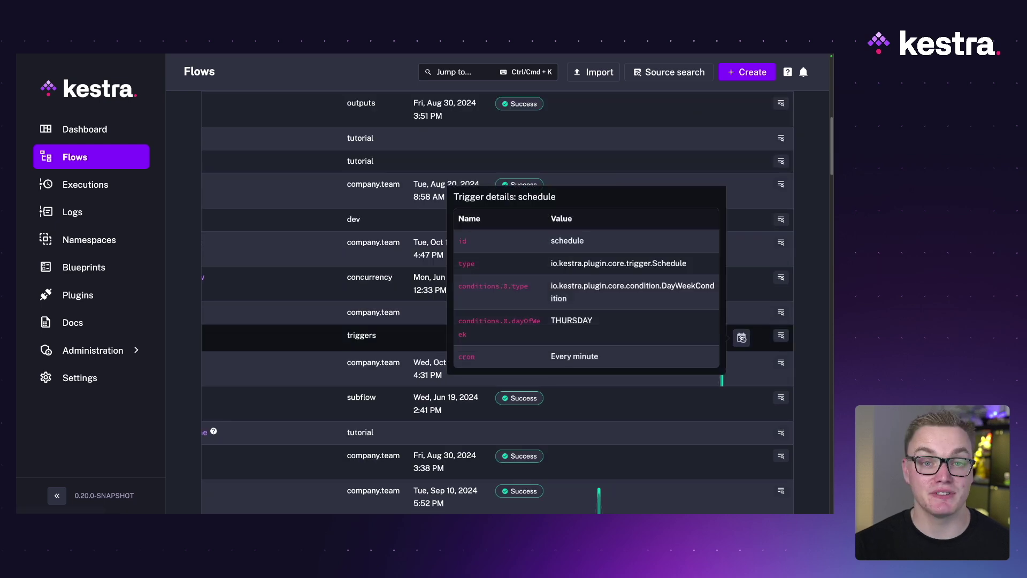
pyautogui.click(713, 325)
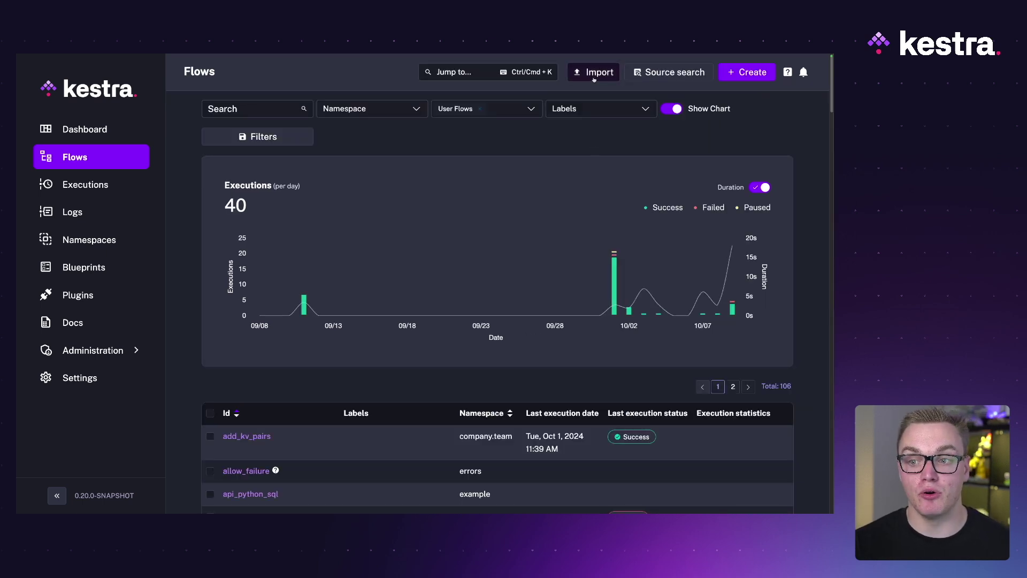
# Open the flow import file picker and cancel it, and look through Settings before returning to the flows list
pyautogui.click(594, 75)
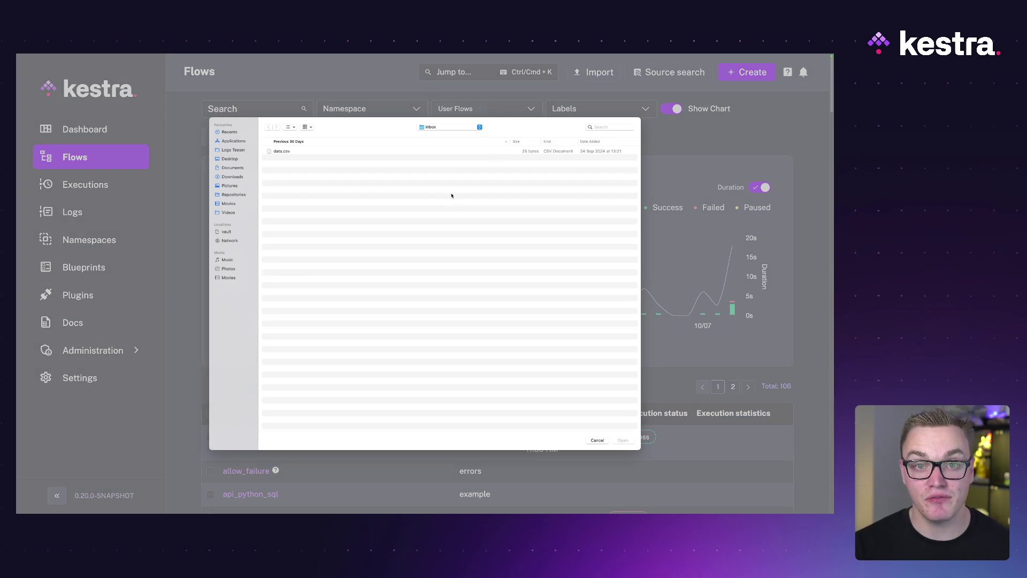
pyautogui.press('Escape')
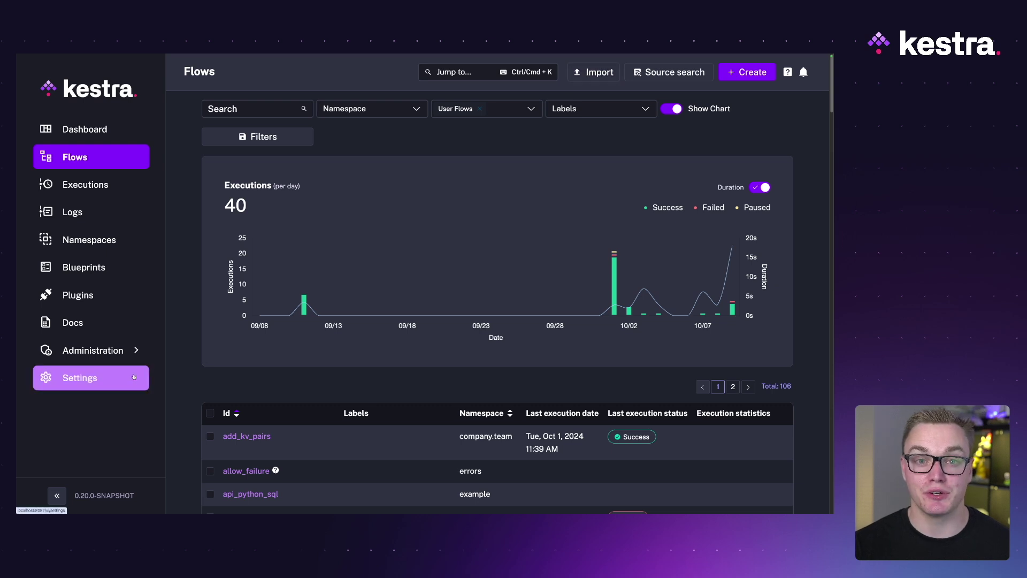
pyautogui.click(80, 377)
pyautogui.scroll(-5, 334, 340)
pyautogui.click(75, 156)
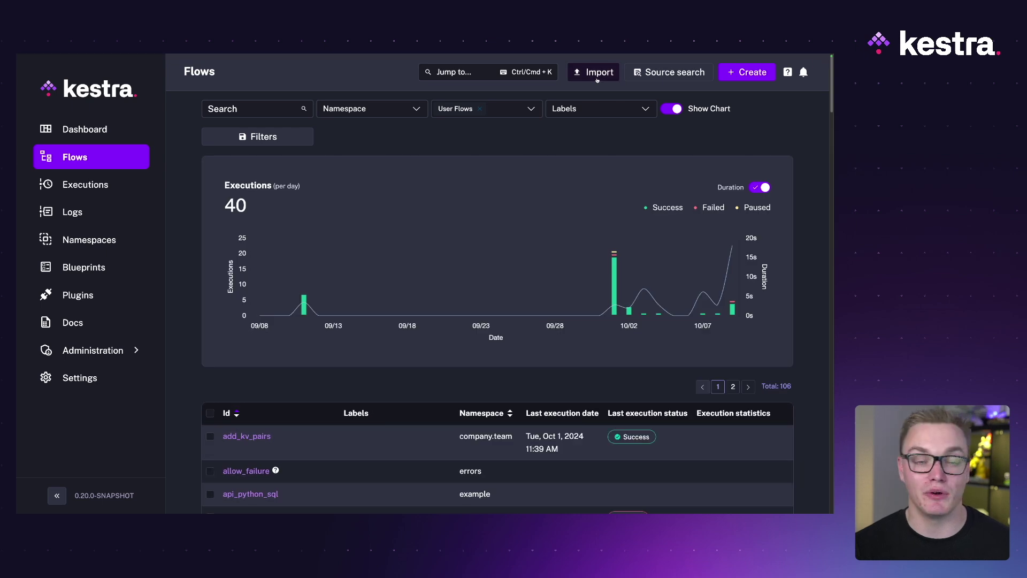
# Open the divvy_tripdata flow and review its overview, including the description, next scheduled executions and total executions
pyautogui.scroll(-10, 299, 343)
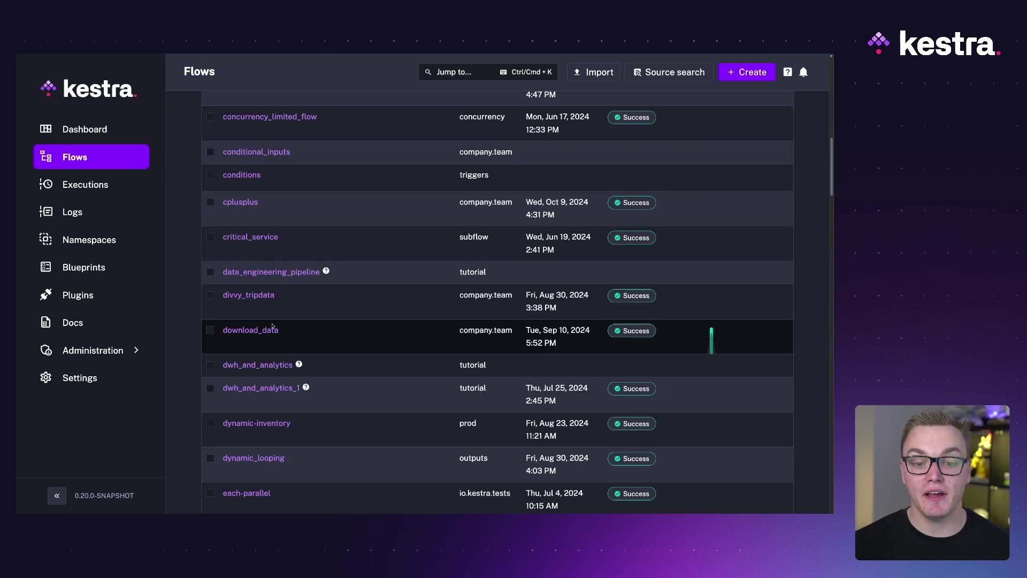
pyautogui.click(262, 296)
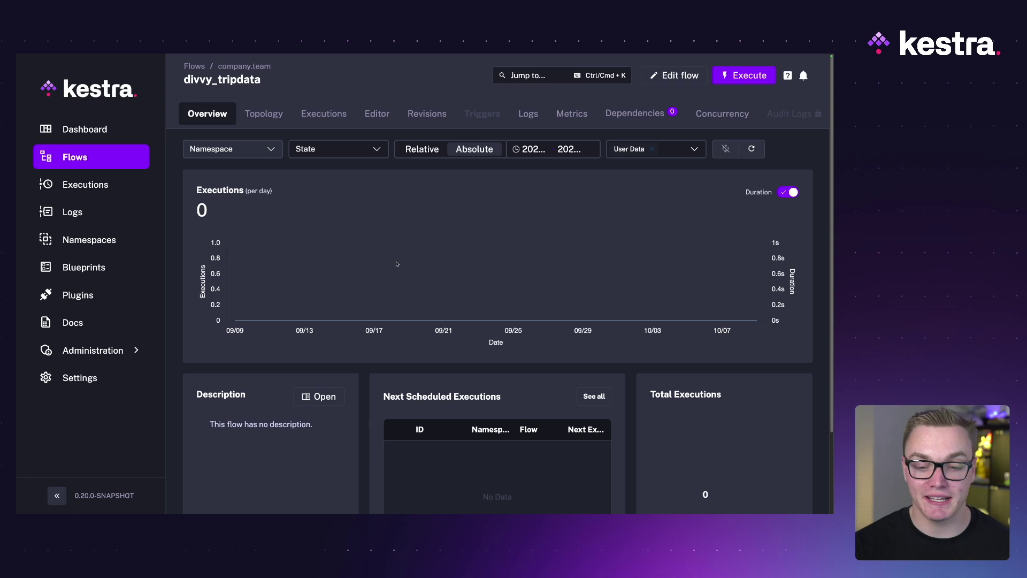
pyautogui.scroll(-2, 399, 262)
pyautogui.scroll(2, 318, 302)
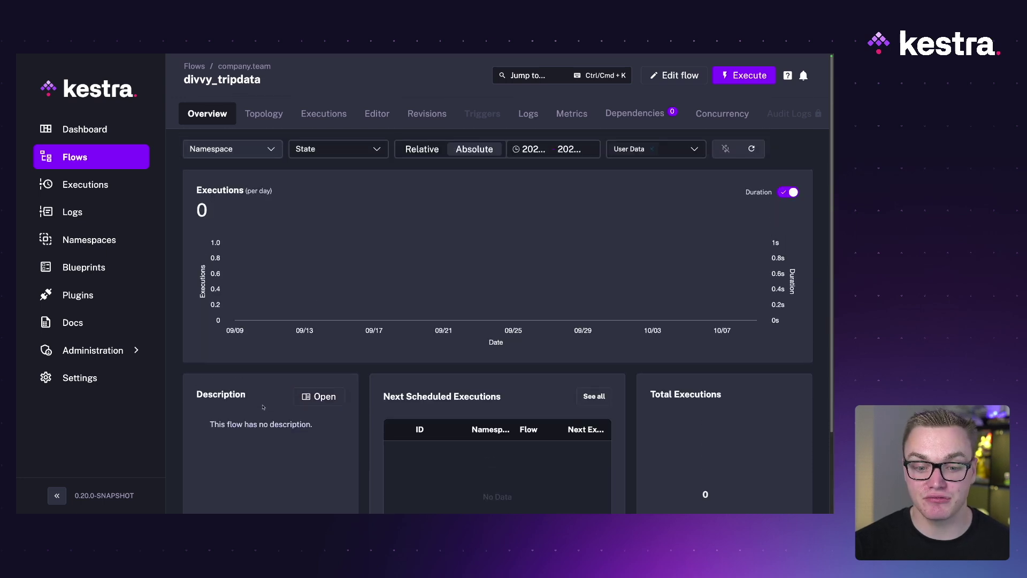
pyautogui.scroll(-2, 384, 396)
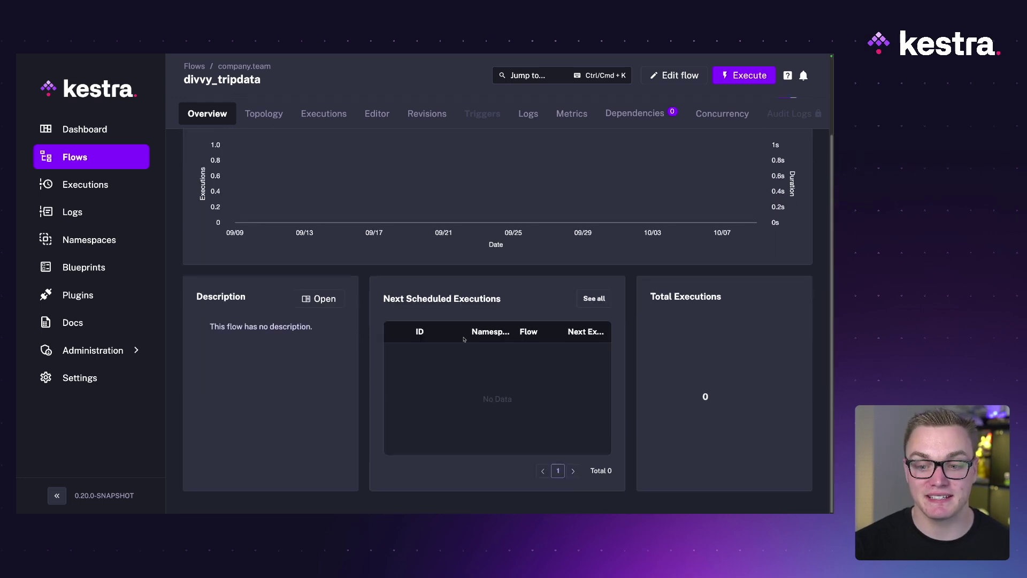
pyautogui.scroll(2, 368, 291)
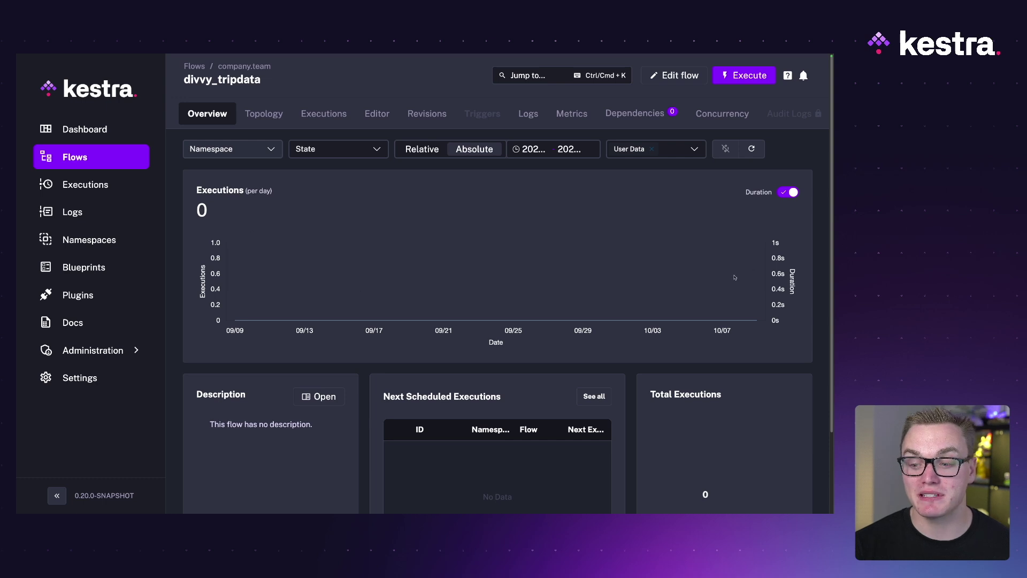
# Widen the divvy_tripdata overview's absolute date range to several years, starting on 2022-09-04
pyautogui.click(540, 150)
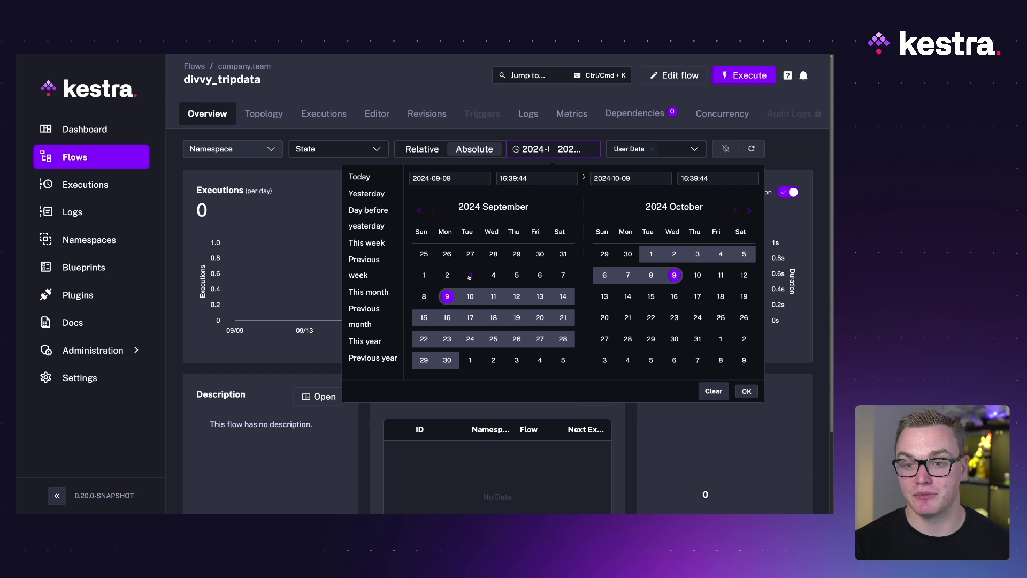
pyautogui.click(420, 211)
pyautogui.click(420, 212)
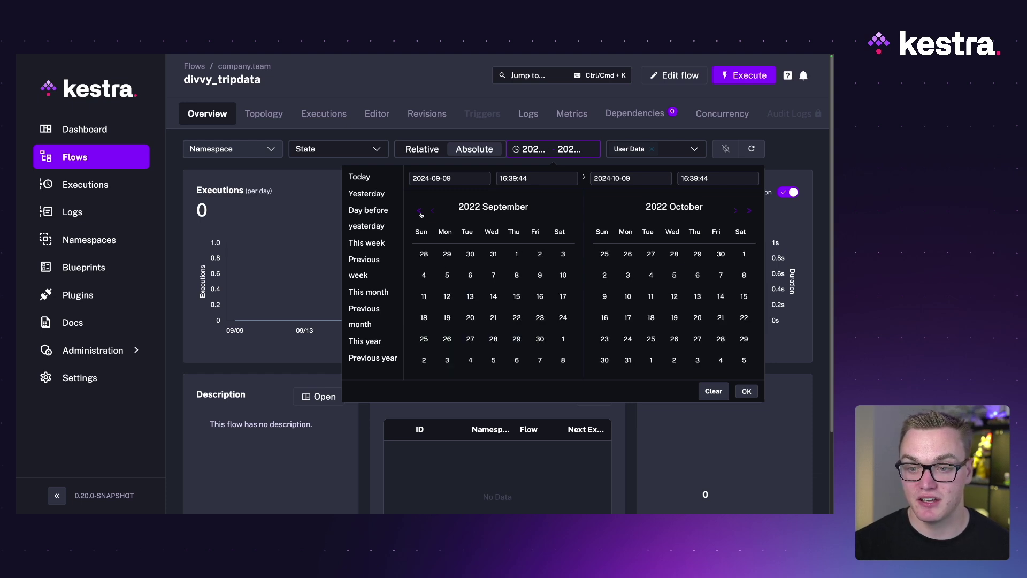
pyautogui.click(431, 277)
pyautogui.click(748, 211)
pyautogui.click(748, 210)
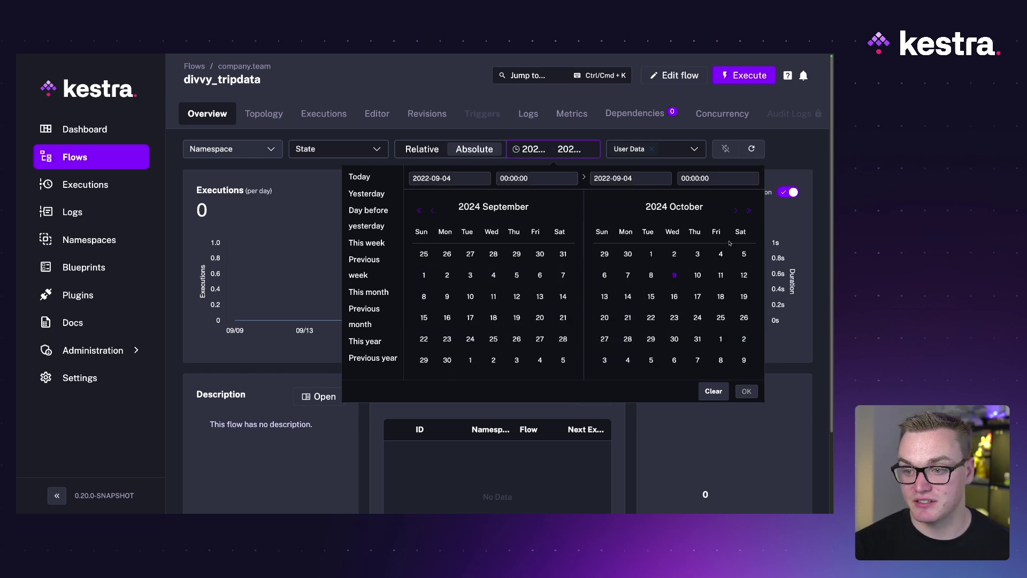
pyautogui.click(748, 210)
pyautogui.click(675, 275)
pyautogui.click(747, 391)
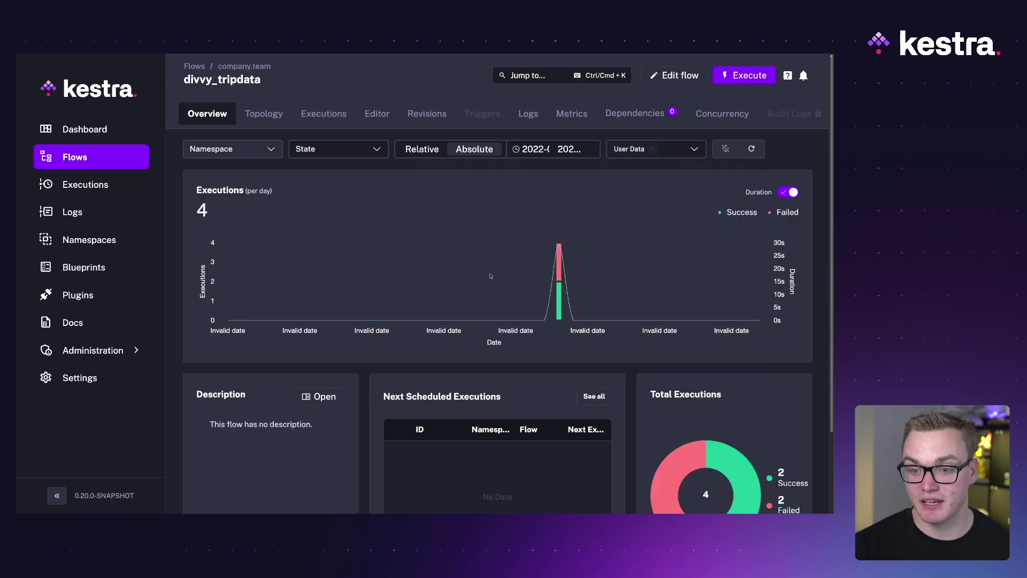
# Examine the divvy_tripdata executions chart, its August 2024 bar details and the execution totals, and open the flow's topology
pyautogui.scroll(-2, 567, 269)
pyautogui.scroll(2, 562, 278)
pyautogui.moveTo(559, 287)
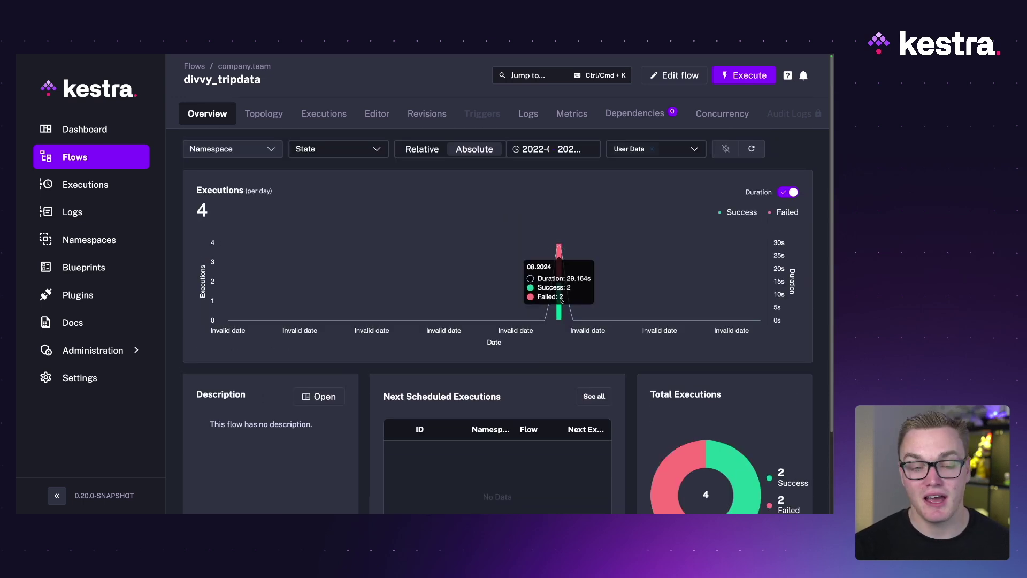
pyautogui.click(265, 114)
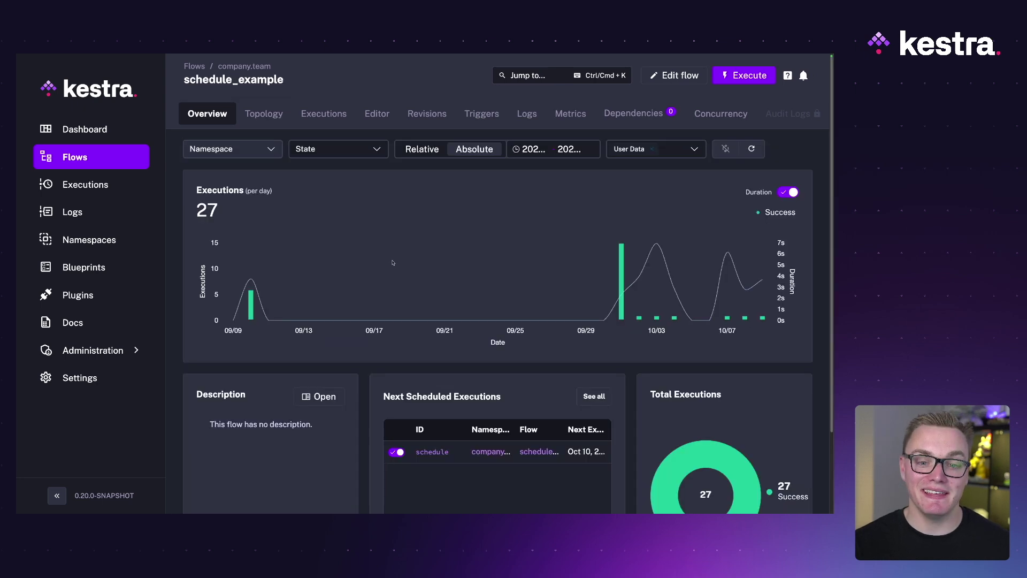
# Review the schedule_example flow's overview, including its next scheduled executions and execution totals, and open its topology
pyautogui.scroll(-3, 417, 347)
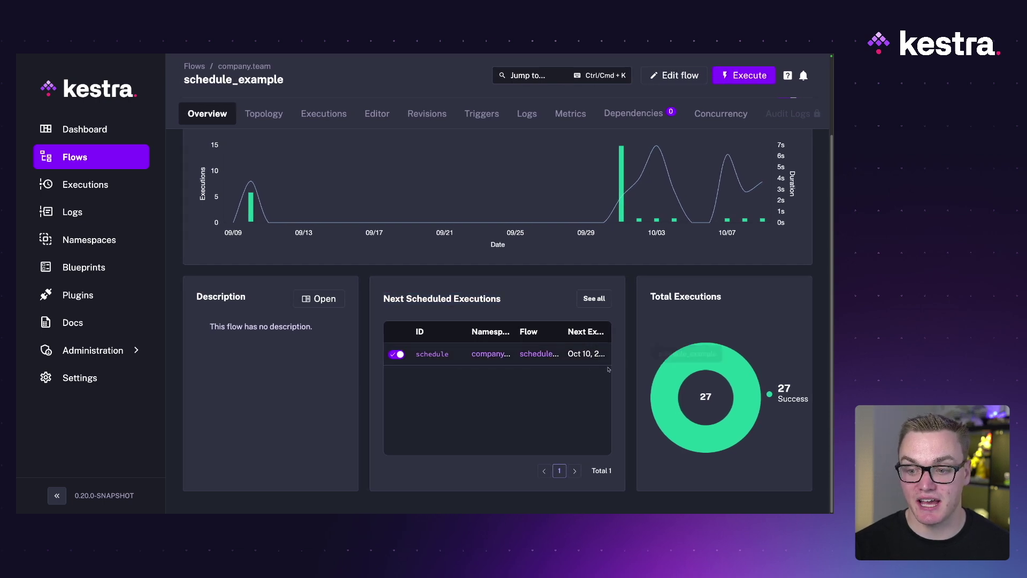
pyautogui.scroll(3, 559, 399)
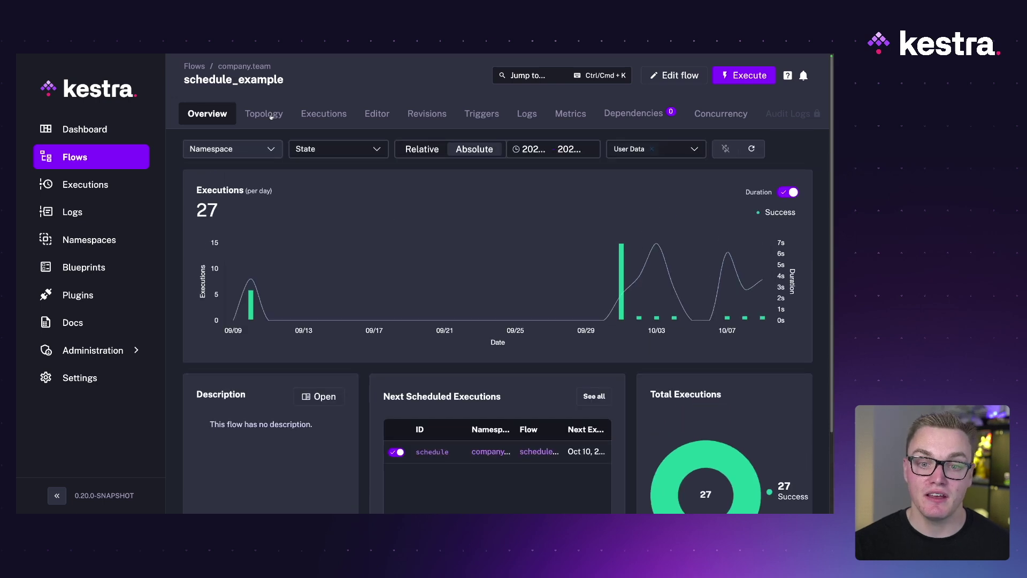
pyautogui.click(271, 115)
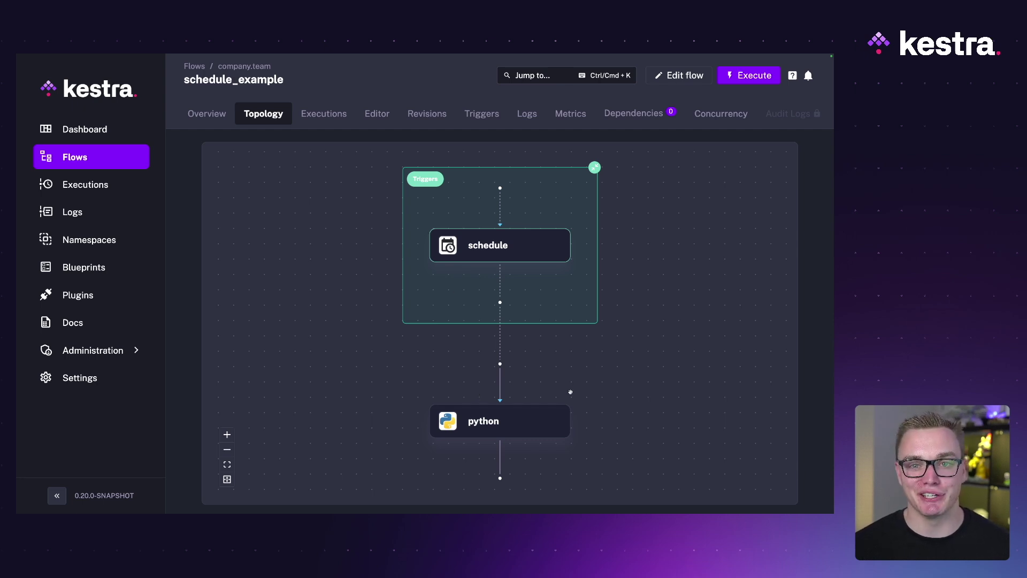
# Open the schedule_example executions list and look through the runs' start dates, end dates, durations and states
pyautogui.click(331, 115)
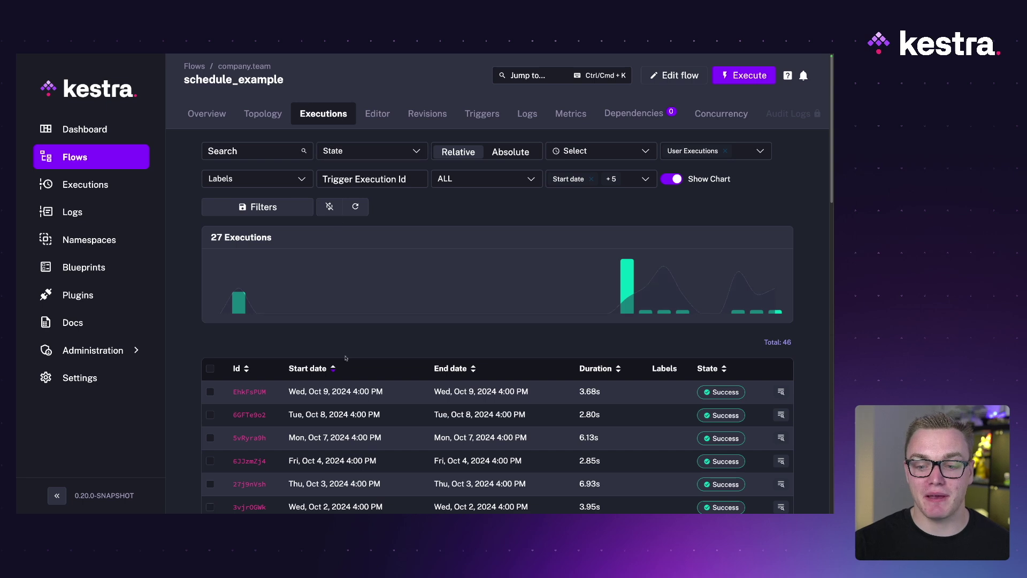
pyautogui.scroll(-3, 345, 355)
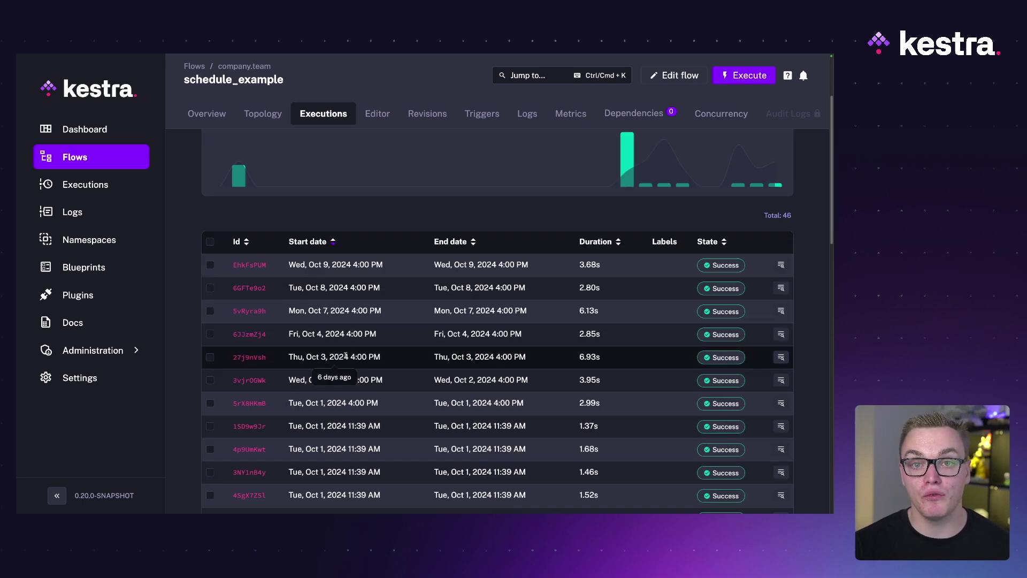
pyautogui.scroll(-1, 344, 356)
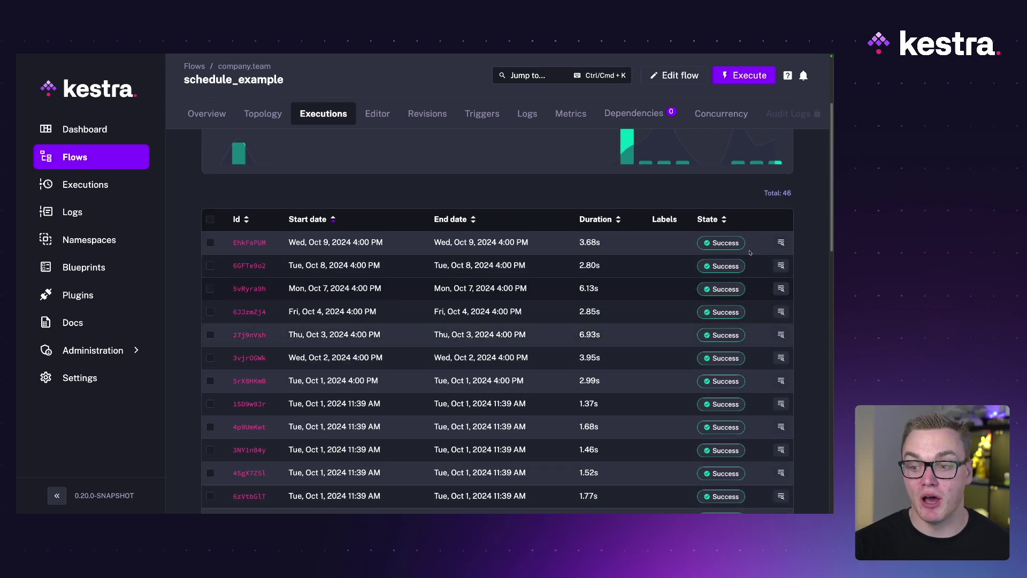
pyautogui.scroll(-20, 721, 283)
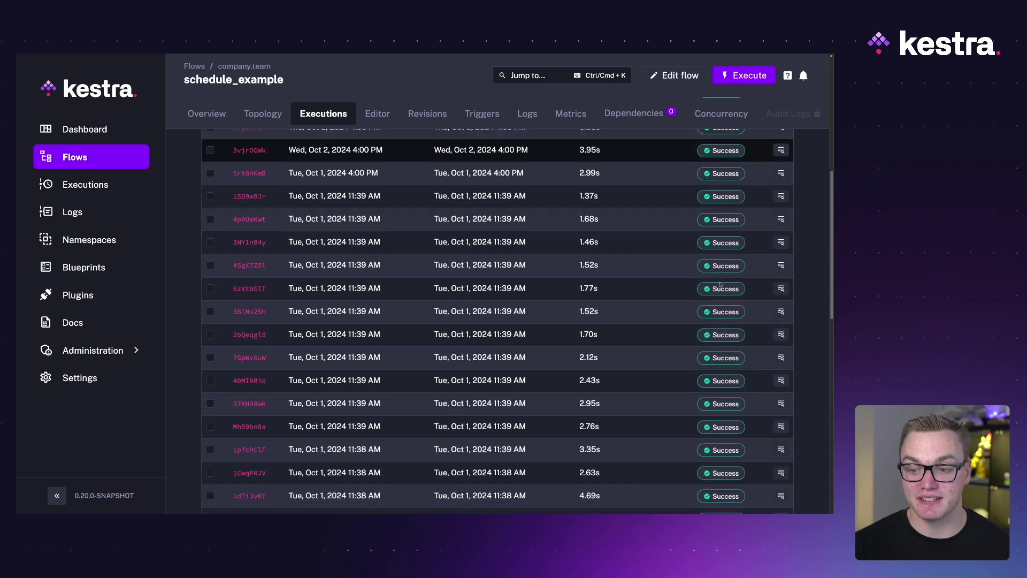
pyautogui.scroll(20, 717, 286)
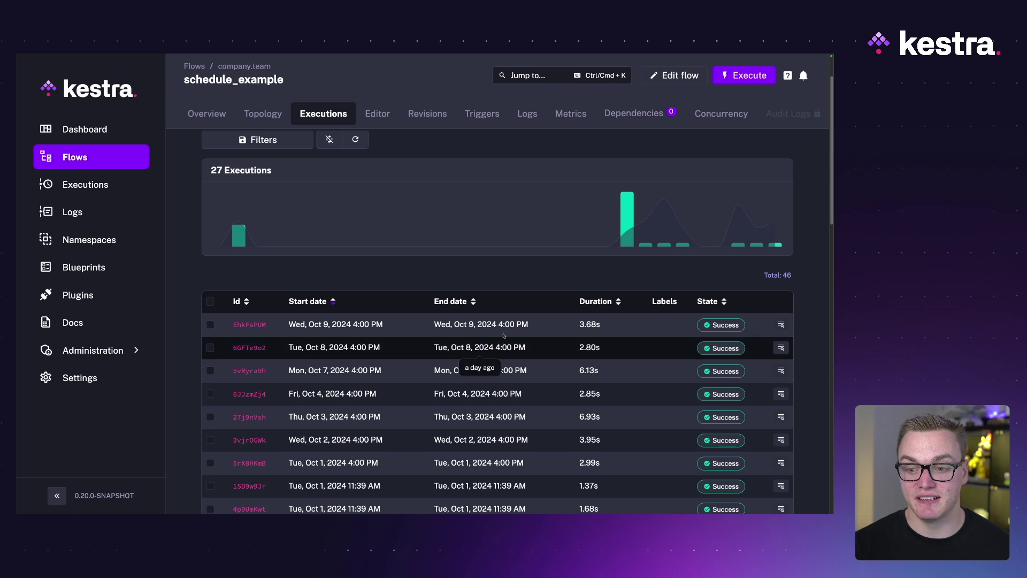
pyautogui.moveTo(508, 326)
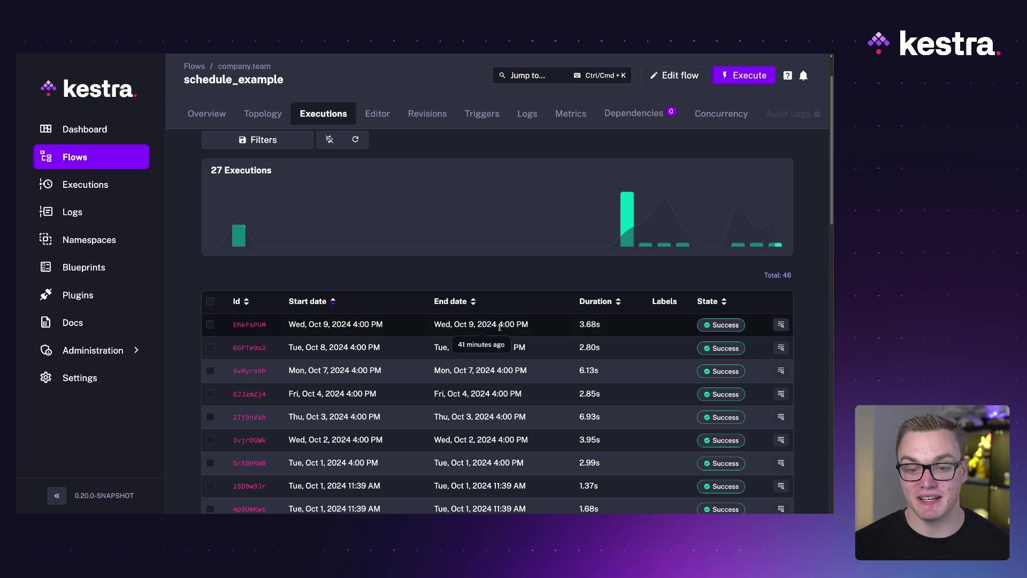
# Open the Oct 9, 2024 4:00 PM execution and inspect its python task's Gantt details, INFO log entry and topology
pyautogui.click(248, 324)
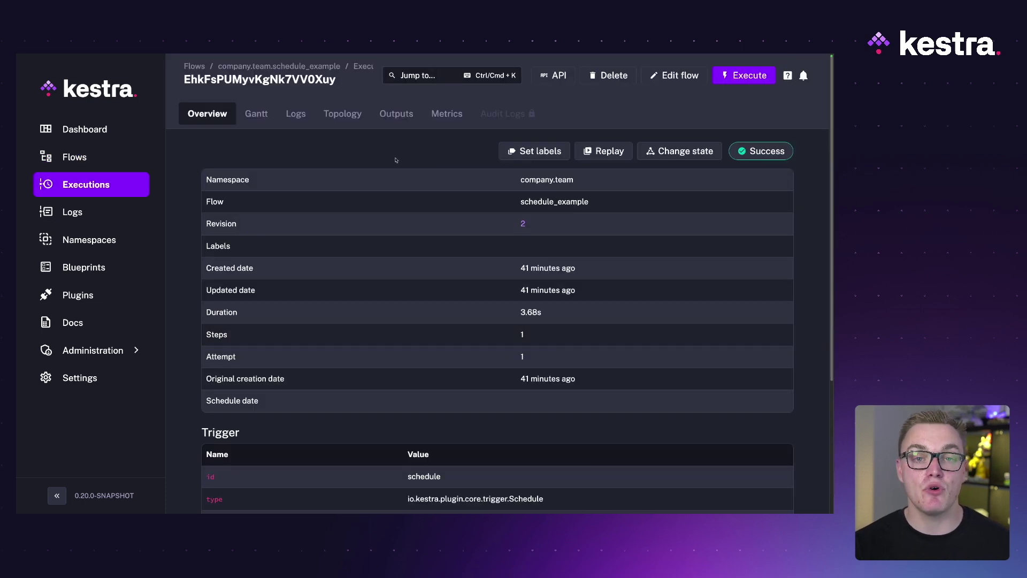
pyautogui.click(256, 114)
pyautogui.click(466, 170)
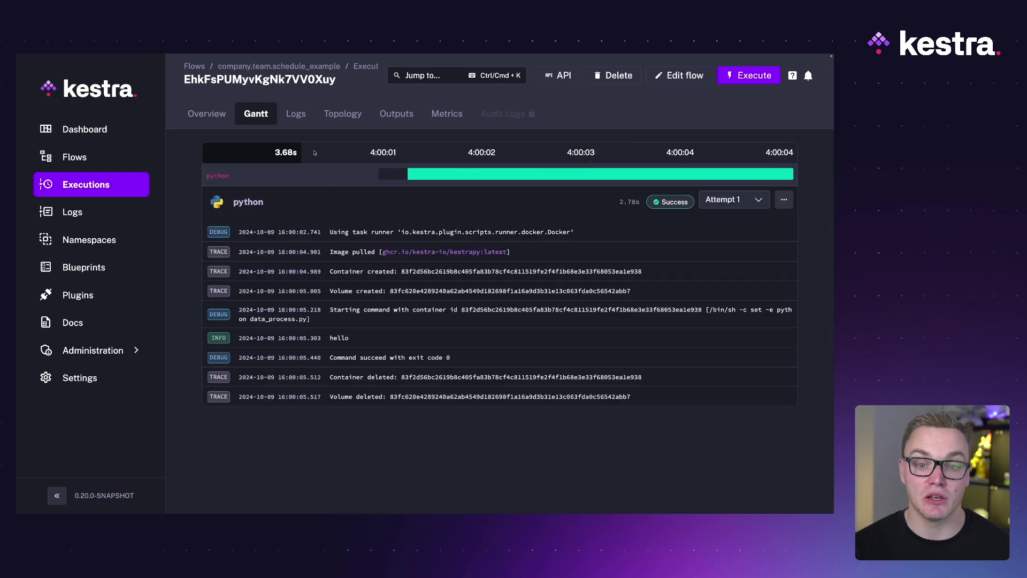
pyautogui.click(296, 113)
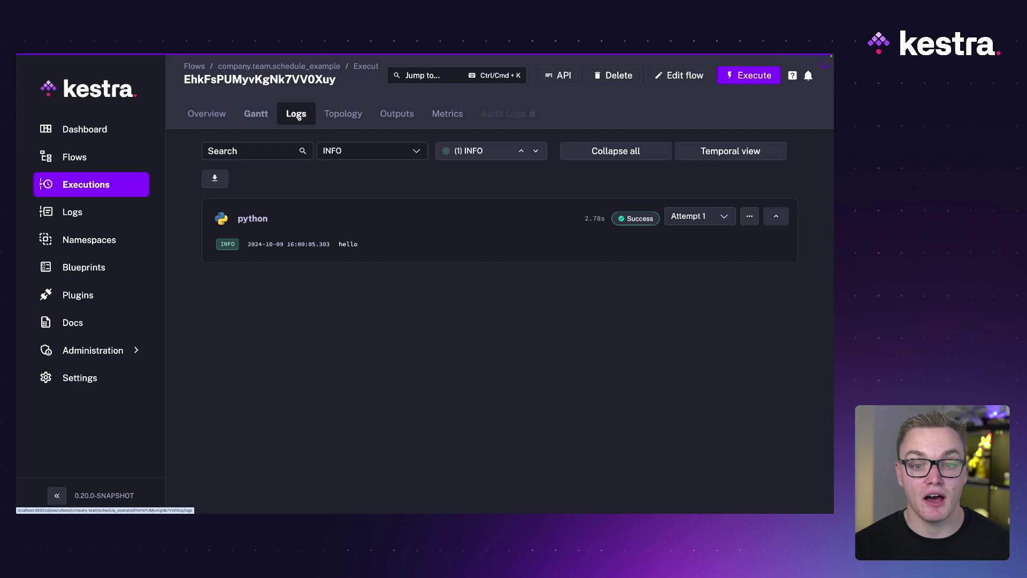
pyautogui.click(534, 151)
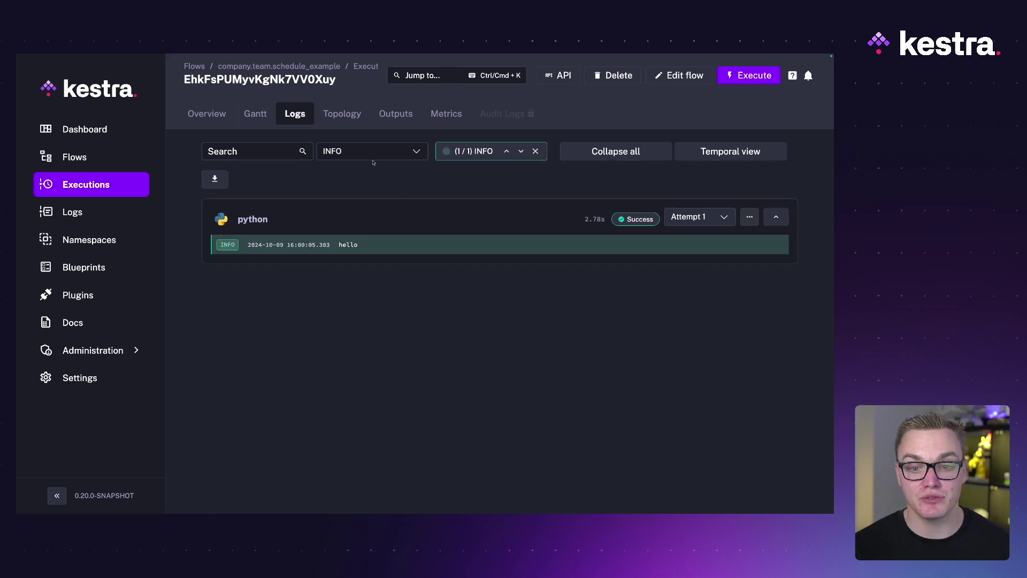
pyautogui.click(341, 113)
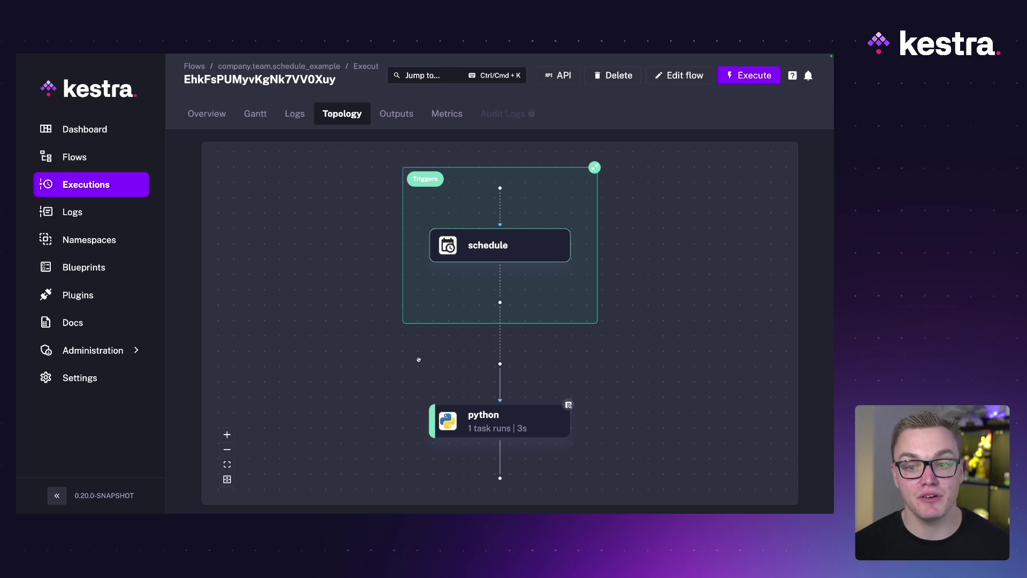
# Inspect the python task's vars, exitCode and outputFiles outputs, and check the execution's metrics
pyautogui.click(396, 114)
pyautogui.click(311, 180)
pyautogui.click(431, 221)
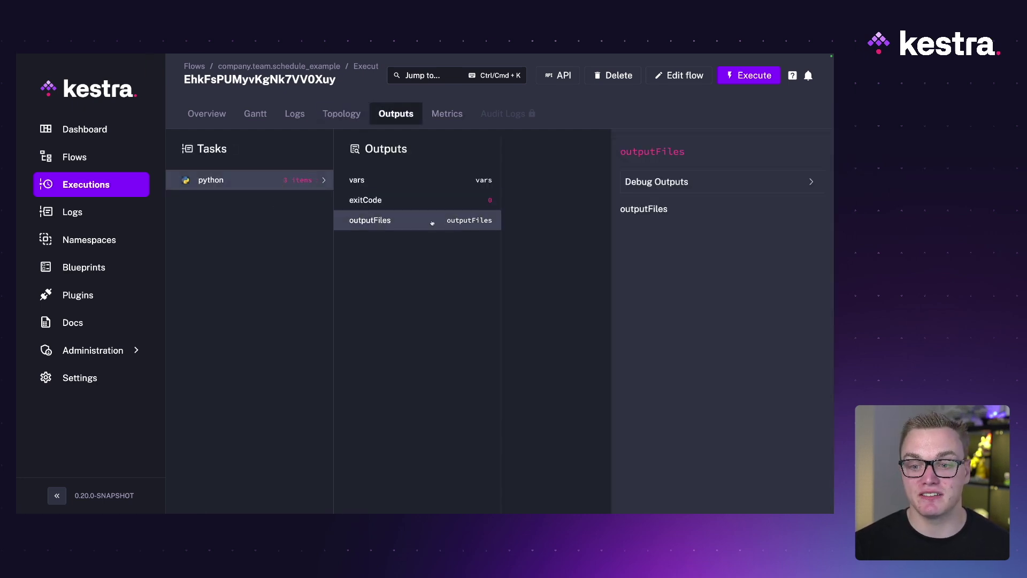
pyautogui.click(484, 182)
pyautogui.click(476, 204)
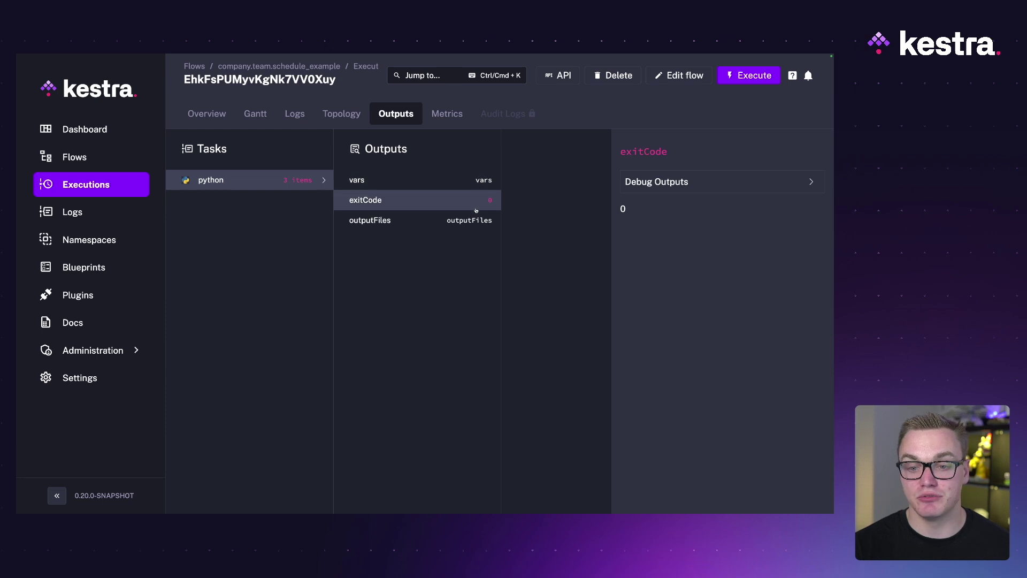
pyautogui.click(470, 221)
pyautogui.click(447, 113)
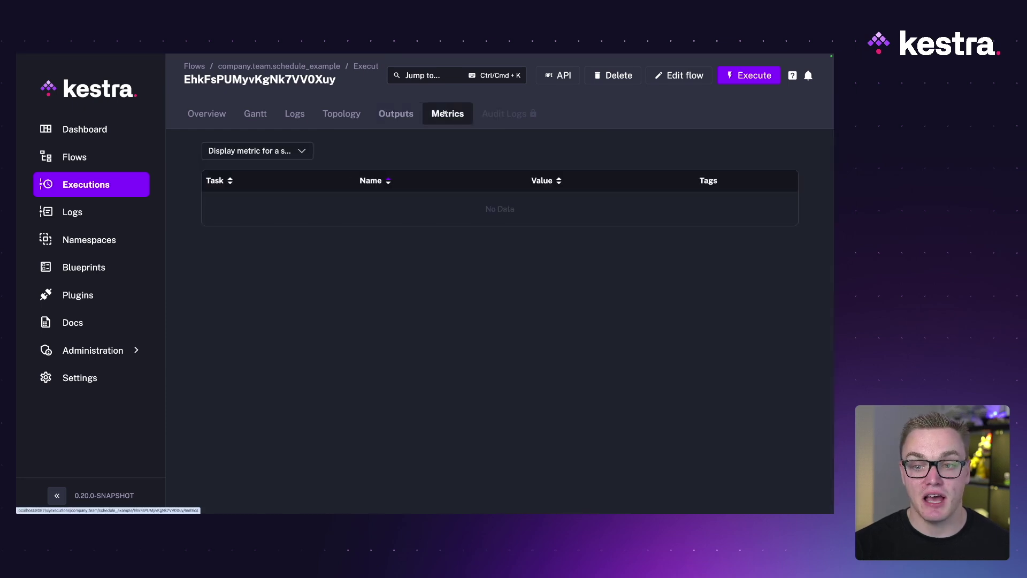
pyautogui.click(403, 116)
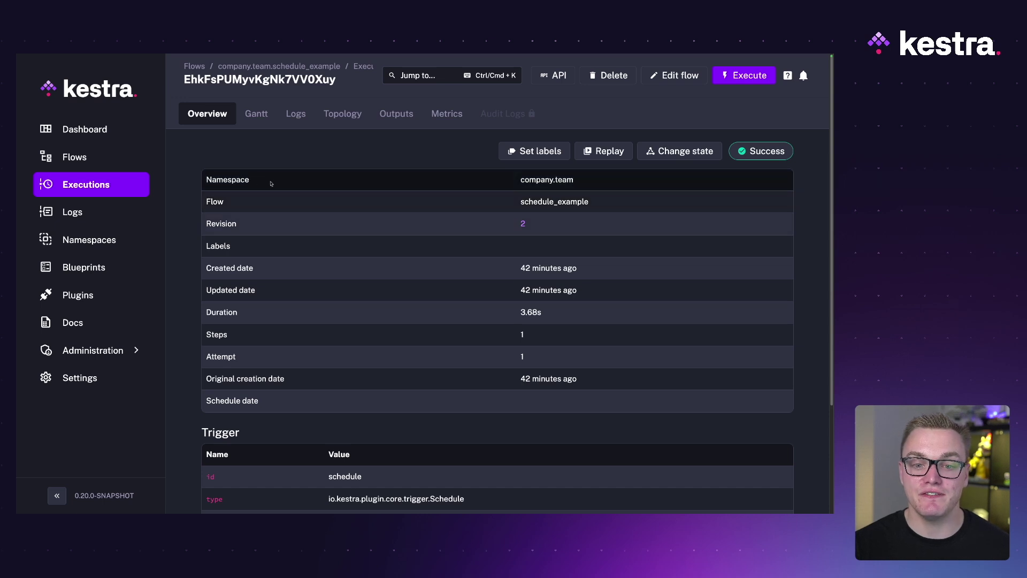
# Review the execution's overview details, from its namespace and flow down to the trigger and variables
pyautogui.moveTo(271, 183); pyautogui.dragTo(206, 181)
pyautogui.click(214, 181)
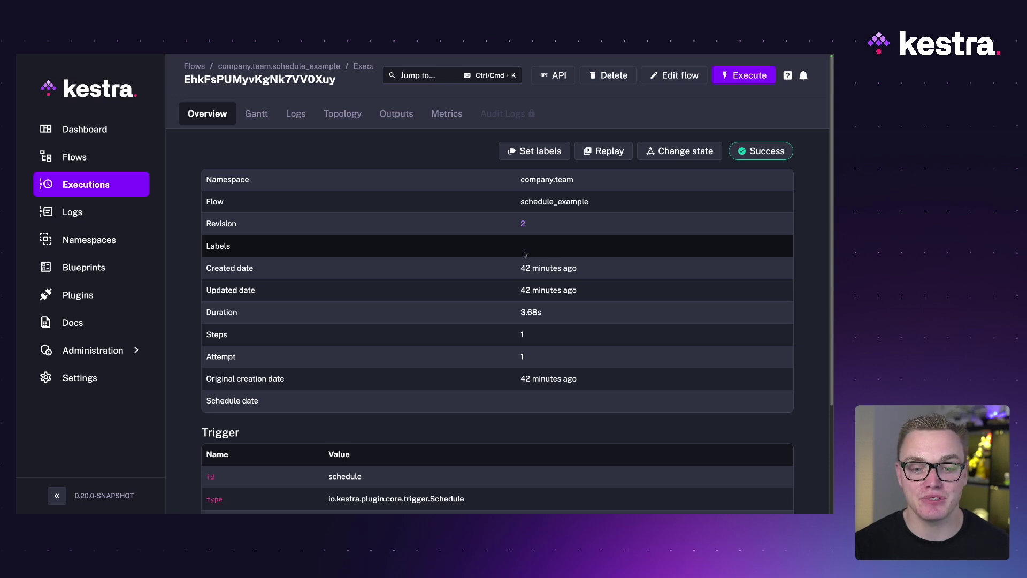
pyautogui.scroll(-3, 524, 255)
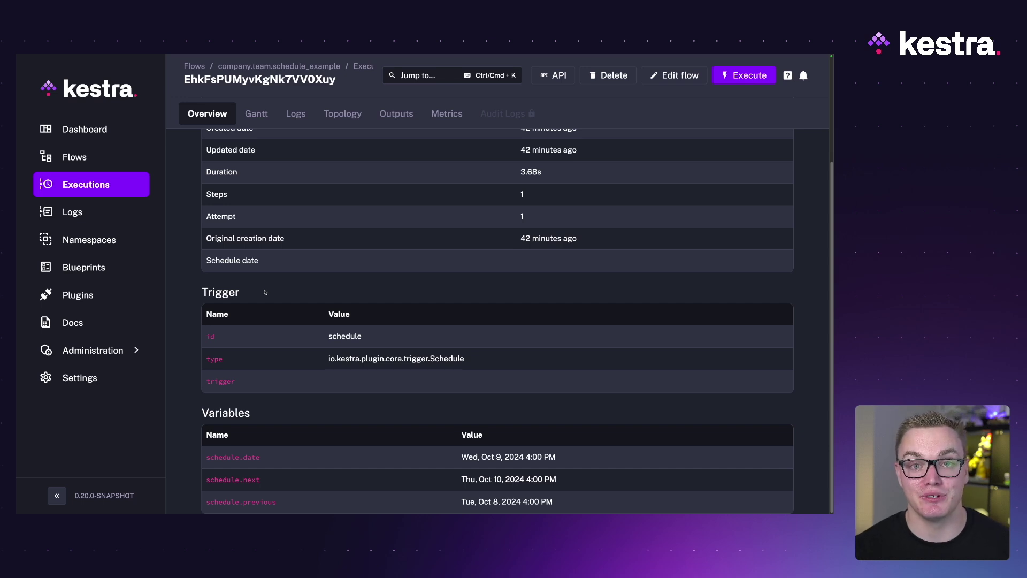
pyautogui.scroll(3, 458, 228)
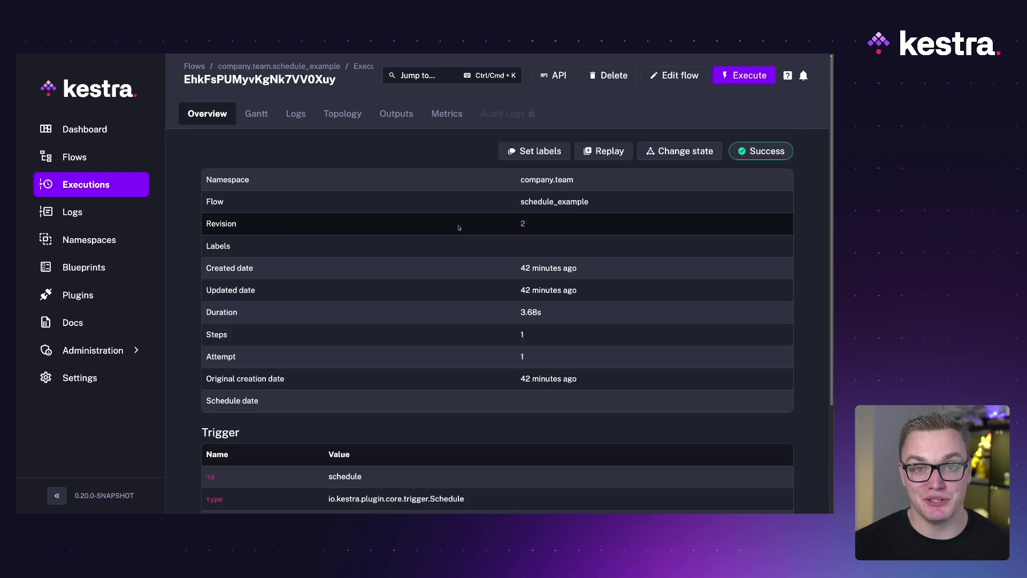
# Add an execution label with the key status and the value bug
pyautogui.click(539, 154)
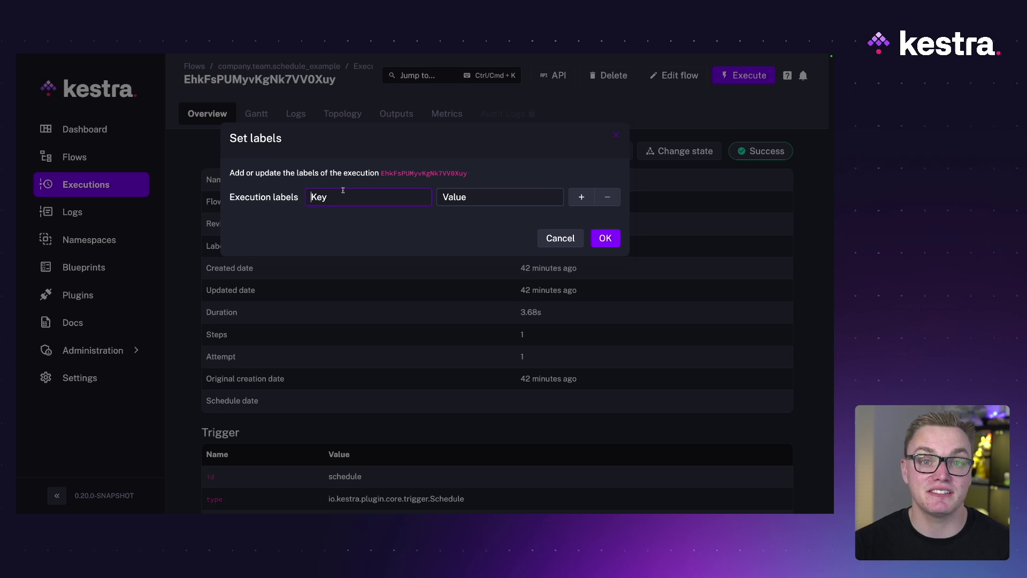
pyautogui.write('status')
pyautogui.press('Tab')
pyautogui.write('bug')
pyautogui.click(605, 238)
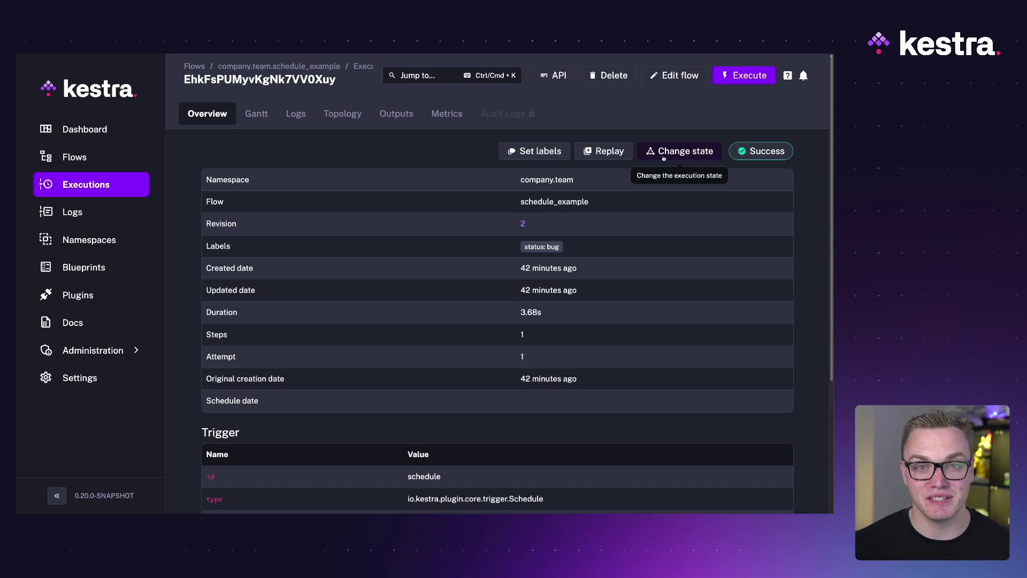
# Bring up the replay options for the execution and view the revisions available for the replay
pyautogui.click(609, 152)
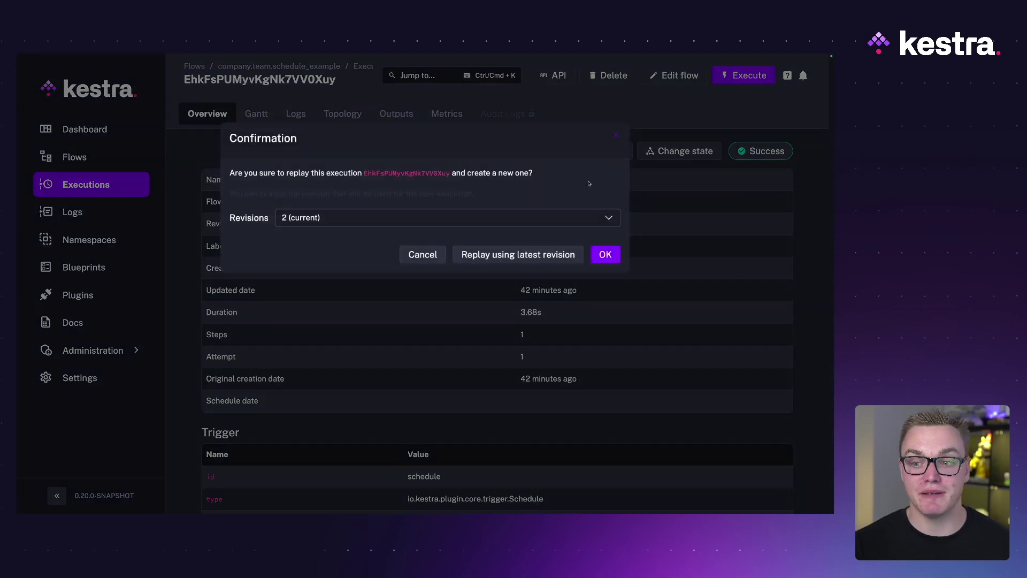
pyautogui.click(450, 214)
pyautogui.click(340, 218)
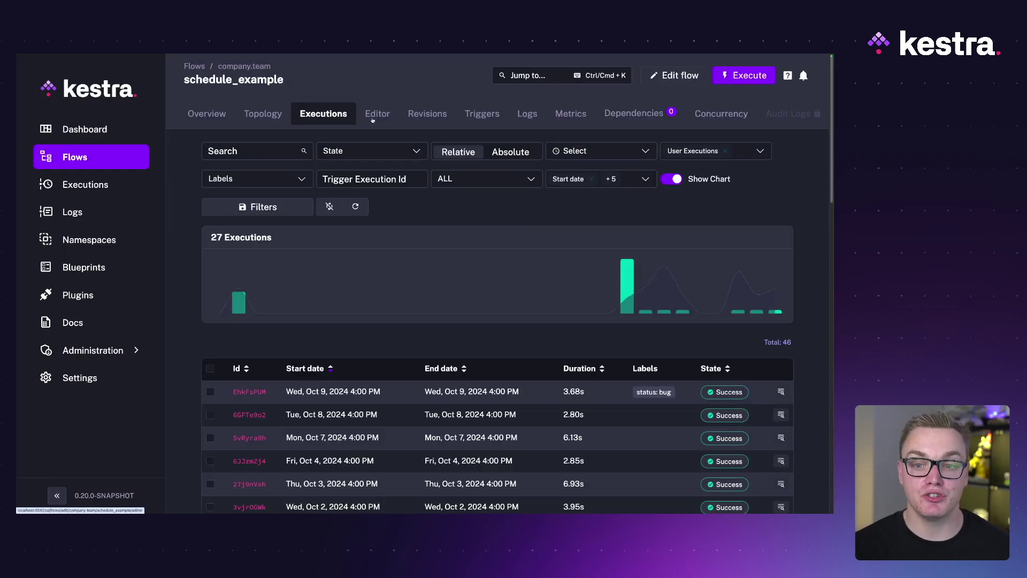
# Open the schedule_example flow in the editor and select all of its YAML code
pyautogui.click(373, 119)
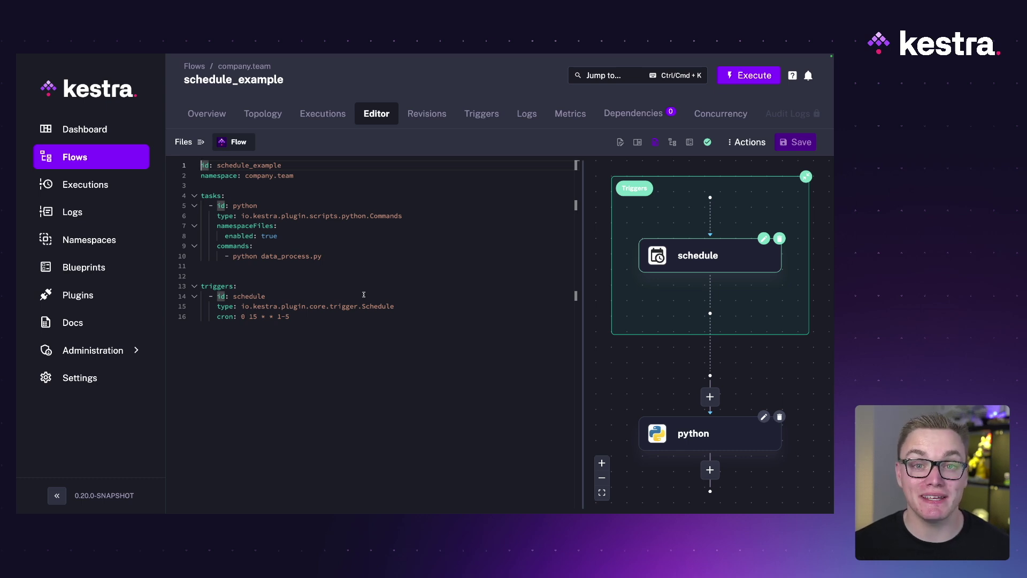
pyautogui.click(364, 289)
pyautogui.hotkey('ctrl', 'a')
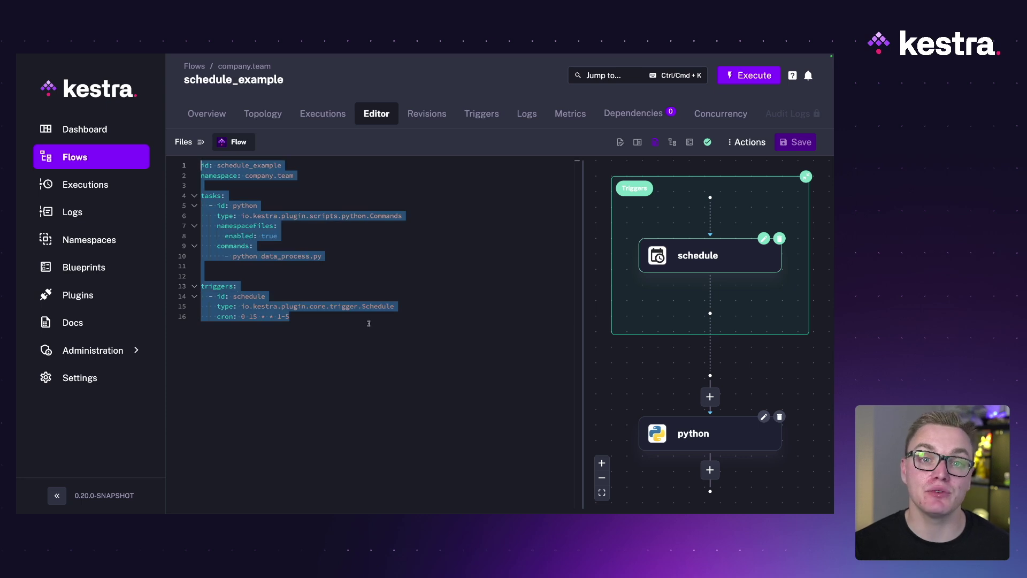
# Widen the topology beside the code, and switch the editor view to source only and on to source and documentation
pyautogui.moveTo(583, 290); pyautogui.dragTo(493, 287)
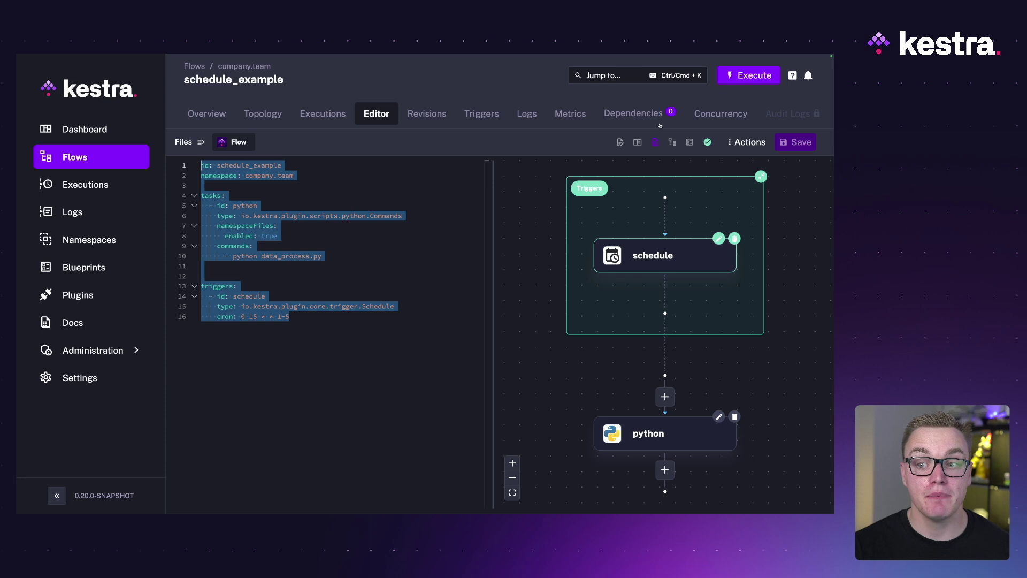
pyautogui.click(620, 143)
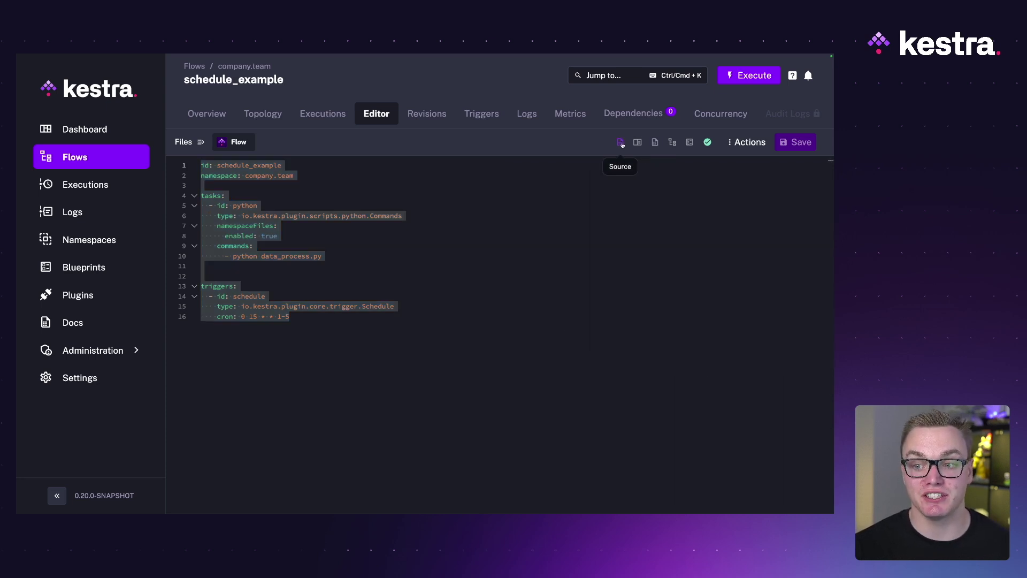
pyautogui.click(637, 142)
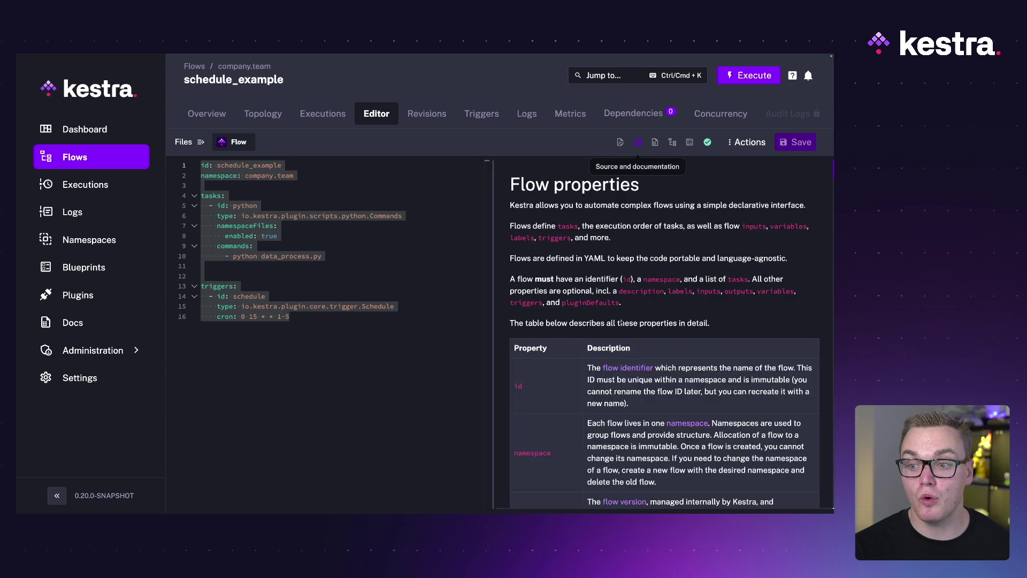
# Show the documentation for the Schedule trigger and the Python Commands task, and read through the Commands examples
pyautogui.click(289, 296)
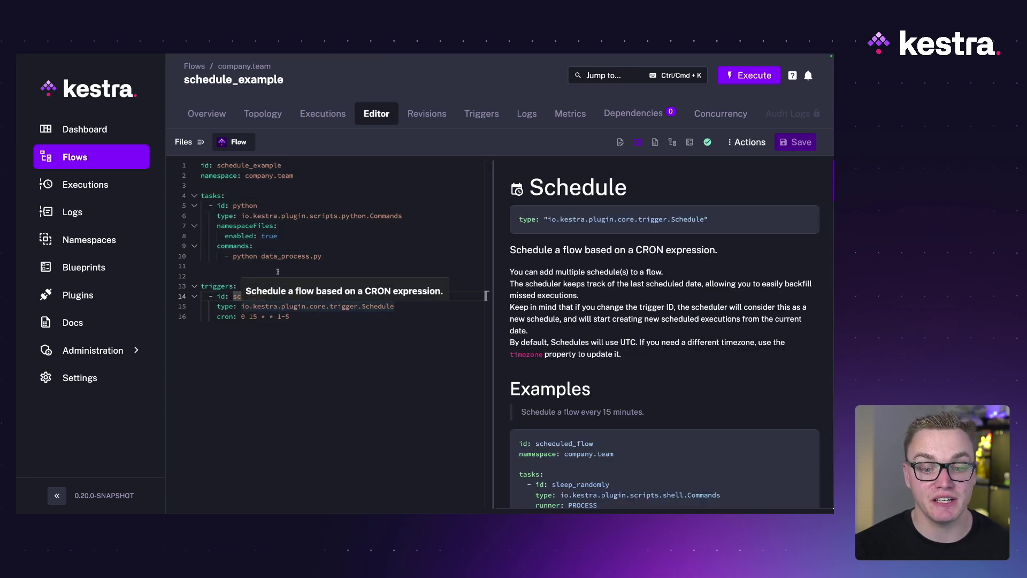
pyautogui.click(243, 221)
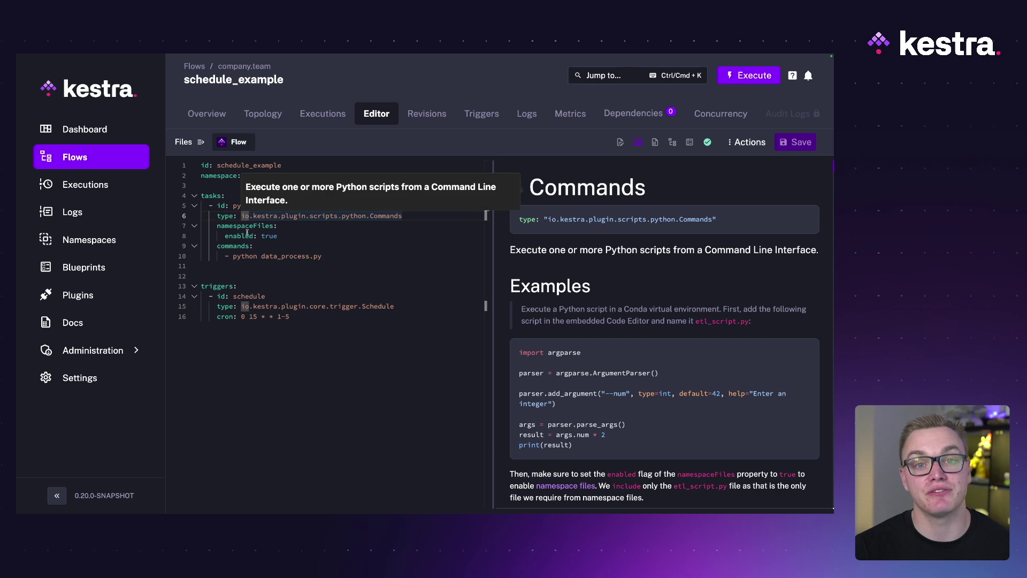
pyautogui.moveTo(275, 312)
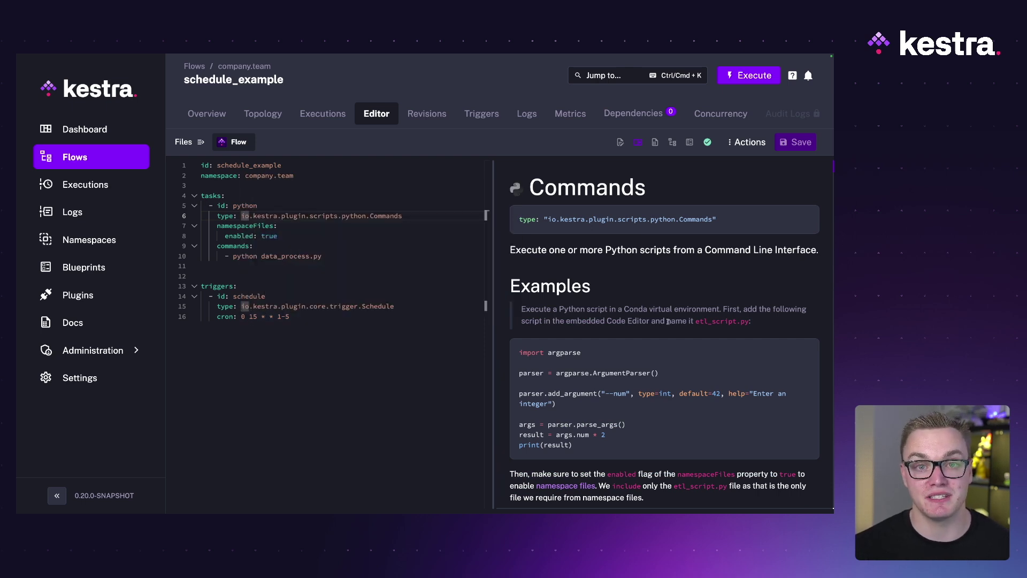
pyautogui.moveTo(354, 220)
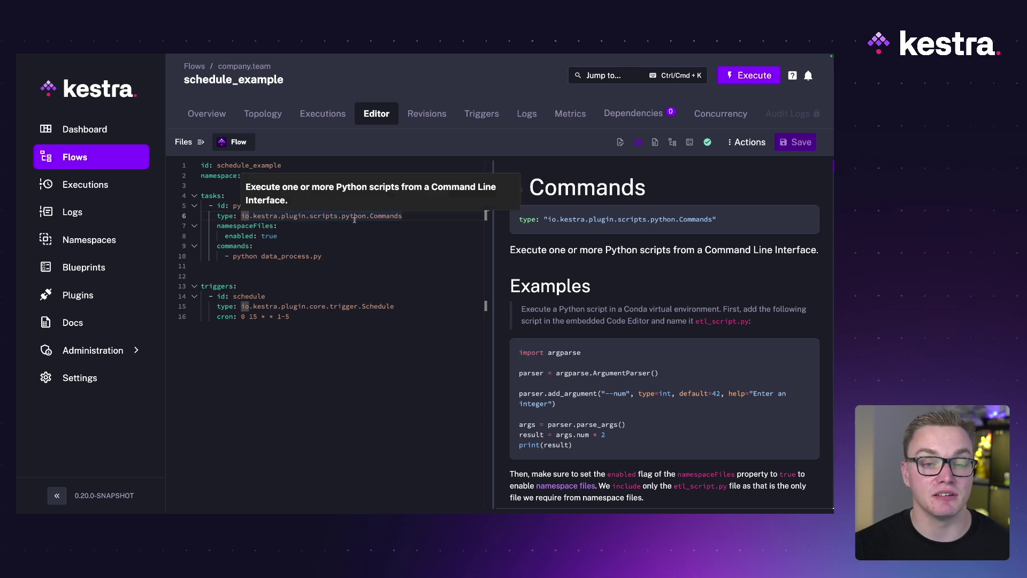
pyautogui.scroll(-8, 598, 297)
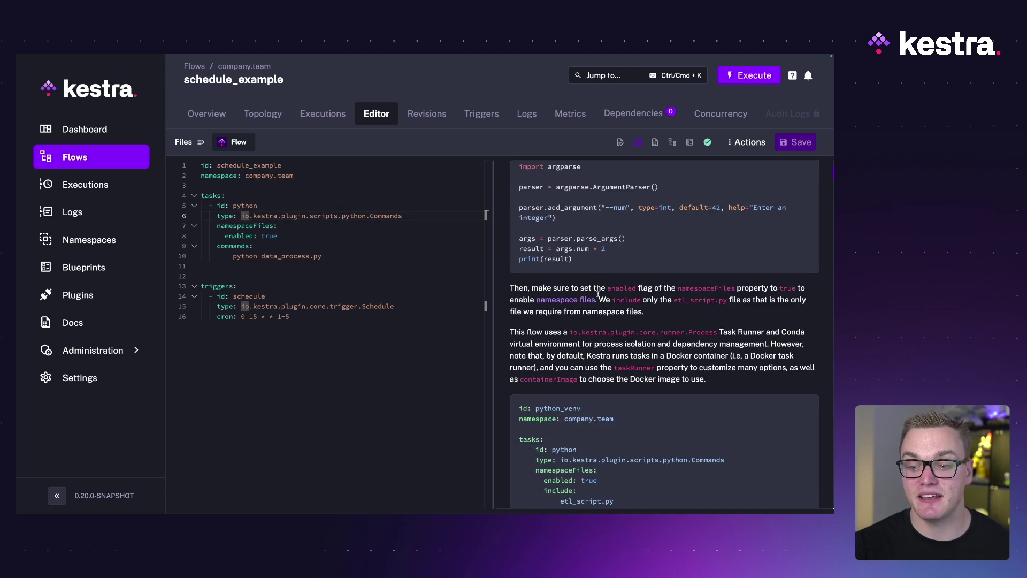
# Examine the remaining Python Commands examples and the Schedule trigger's documentation with its 15-minute schedule example
pyautogui.scroll(-10, 598, 297)
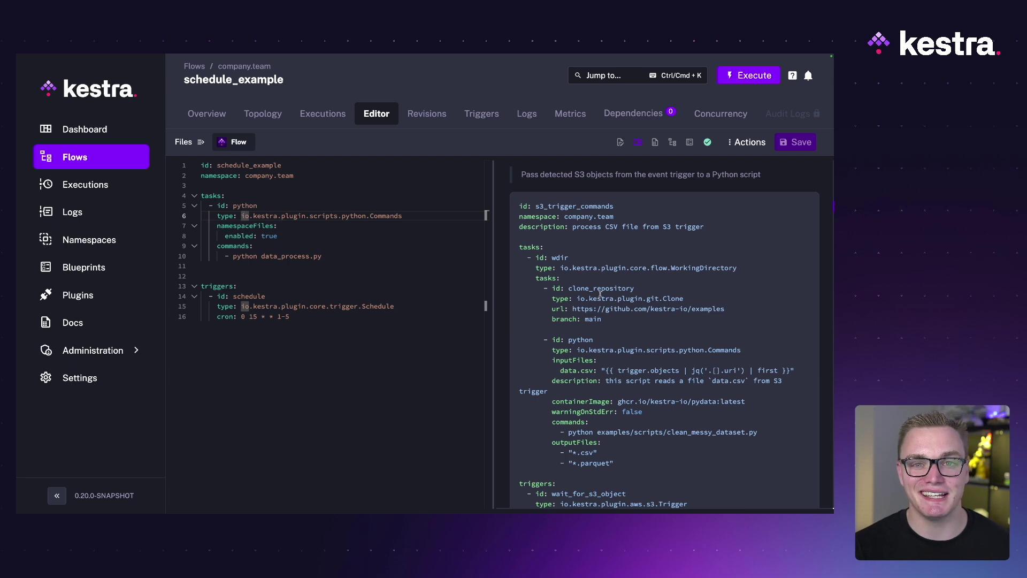
pyautogui.click(294, 307)
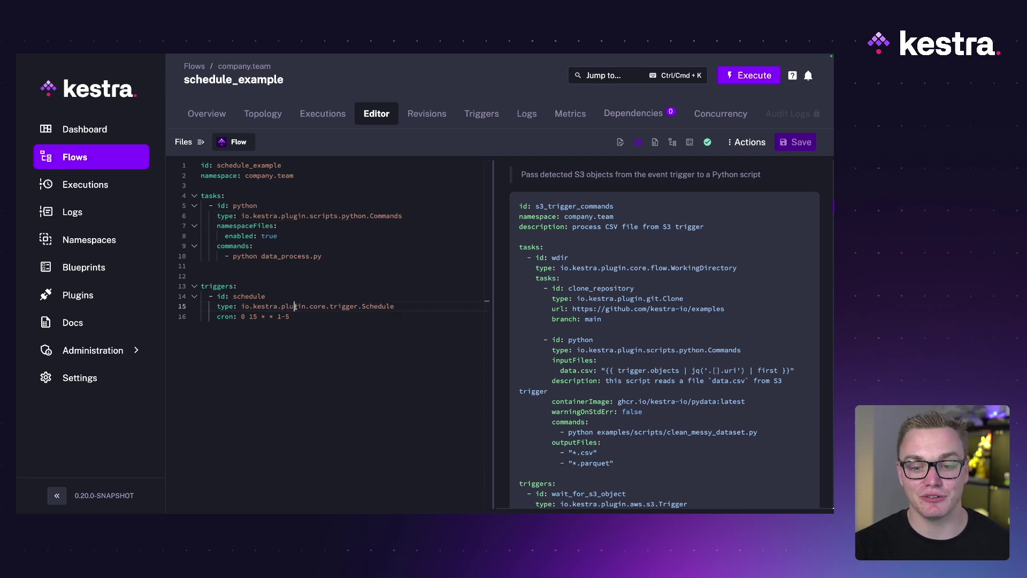
pyautogui.scroll(10, 607, 268)
pyautogui.scroll(-4, 607, 269)
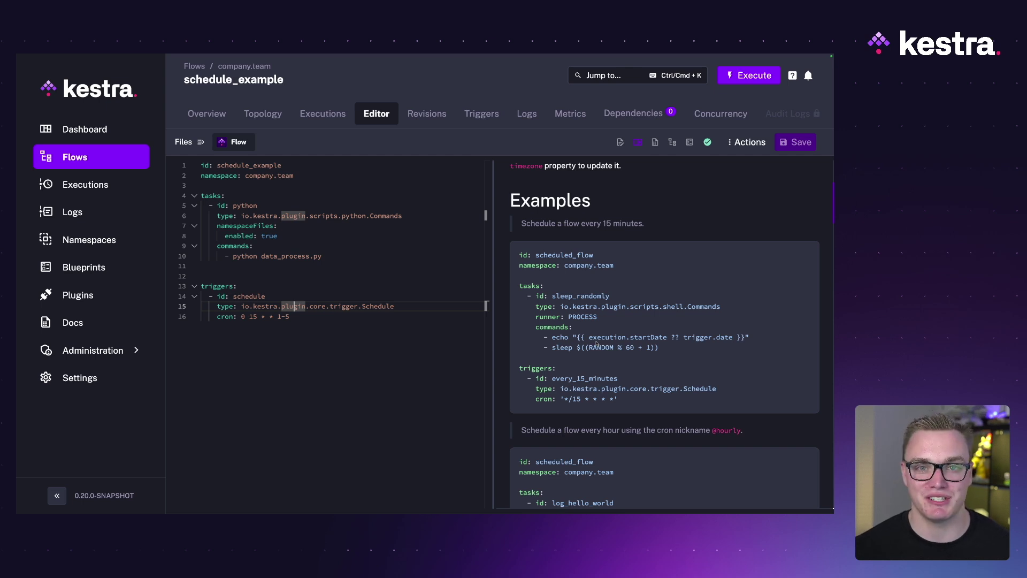
pyautogui.scroll(2, 597, 344)
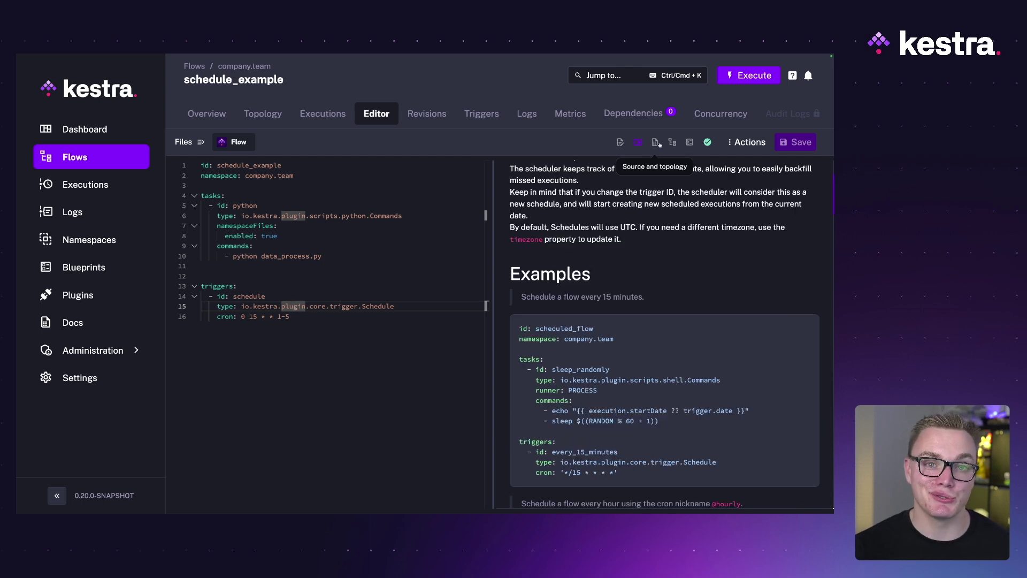
# Show the topology beside the source and add a copy of the python task with the id python_2 below it
pyautogui.click(657, 143)
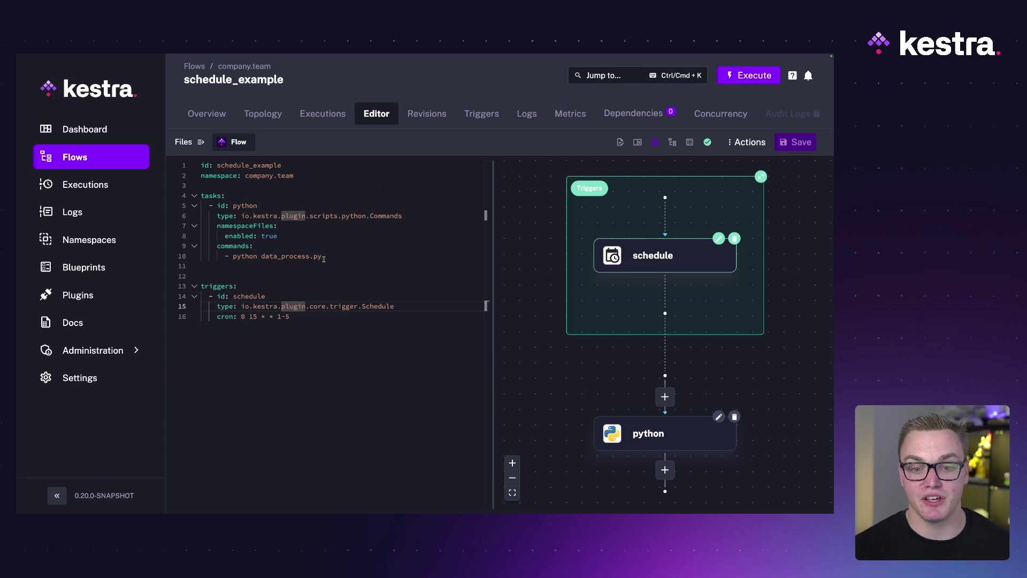
pyautogui.moveTo(323, 259); pyautogui.dragTo(202, 204)
pyautogui.click(344, 259)
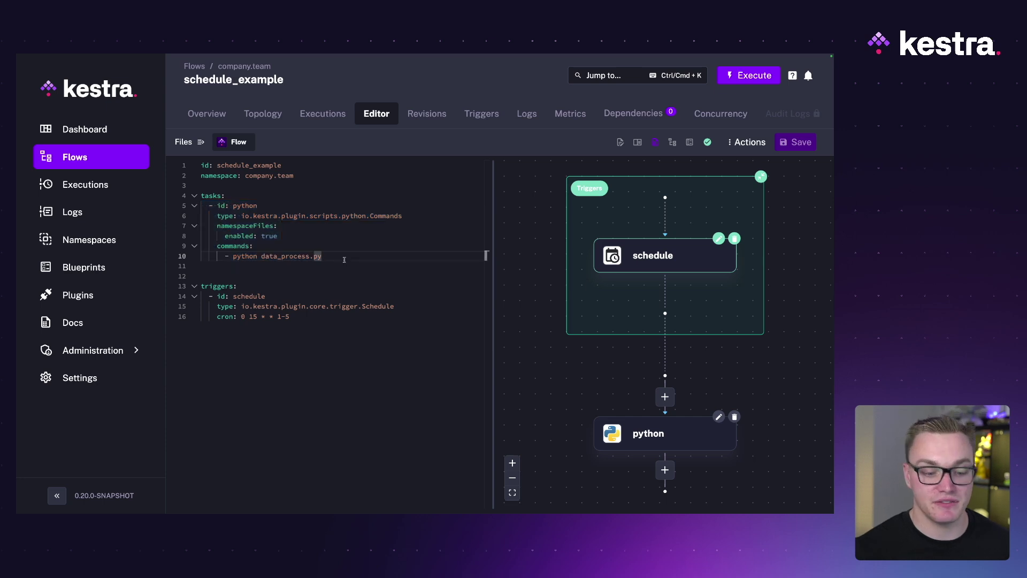
pyautogui.press('Return')
pyautogui.press('Return')
pyautogui.write('- id: python_2   type: io.kestra.plugin.scripts.python.Commands   namespaceFiles:     enabled: true   commands:     - python data_process.py')
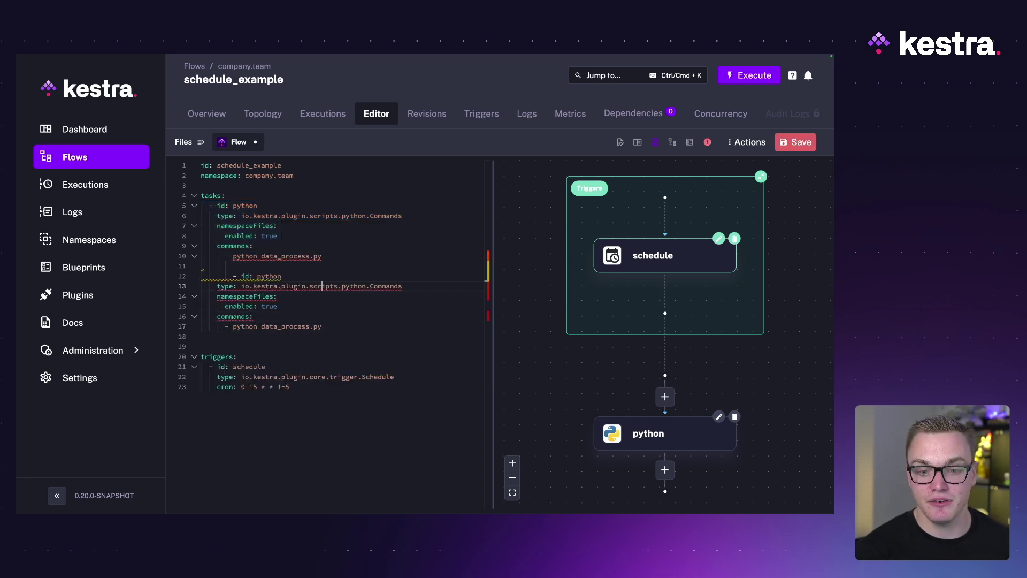
pyautogui.click(795, 141)
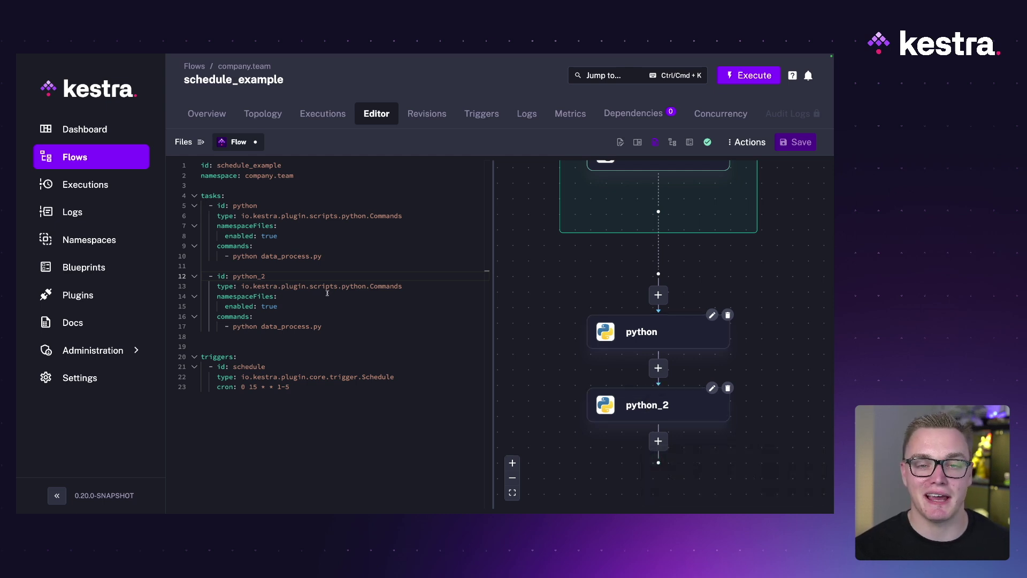
# Move the python_2 task ahead of the python task, remove it from the flow again and save
pyautogui.moveTo(333, 326); pyautogui.dragTo(202, 276)
pyautogui.hotkey('ctrl', 'c')
pyautogui.press('BackSpace')
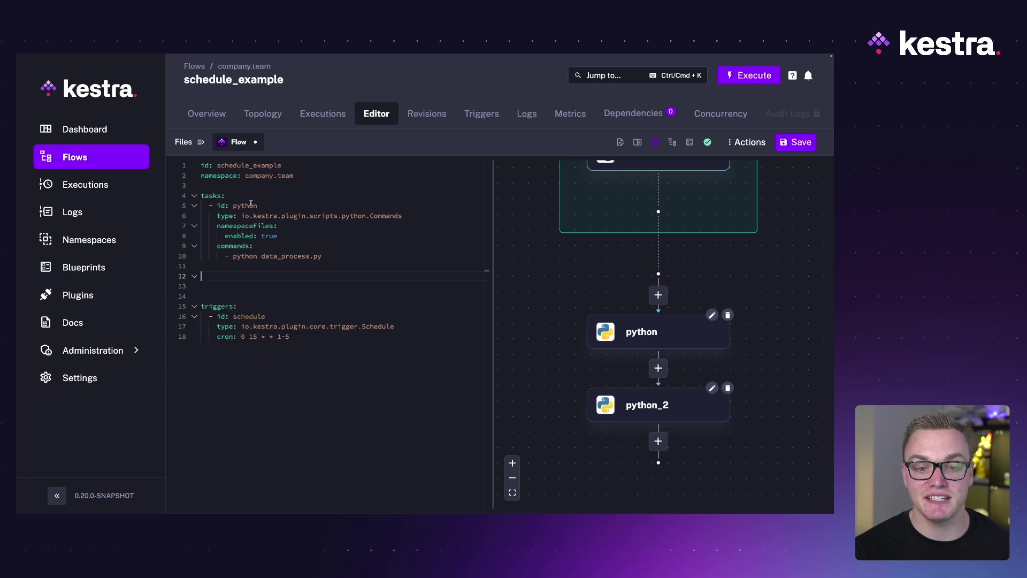
pyautogui.click(249, 198)
pyautogui.hotkey('ctrl', 'v')
pyautogui.hotkey('ctrl', 's')
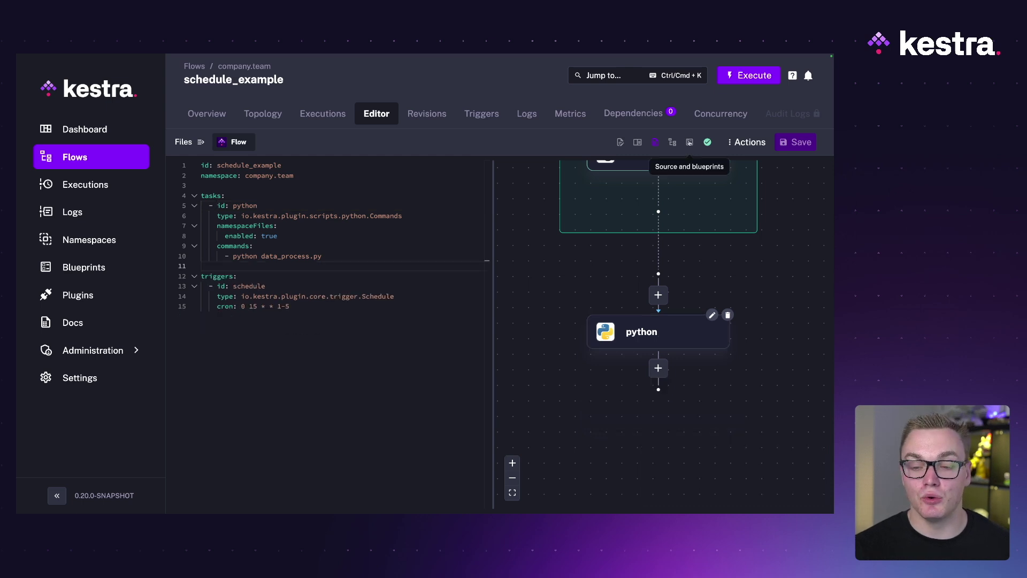
# Filter the blueprints beside the source by the Python tag and open the one for extracting a zip file and converting CSV to parquet
pyautogui.click(689, 142)
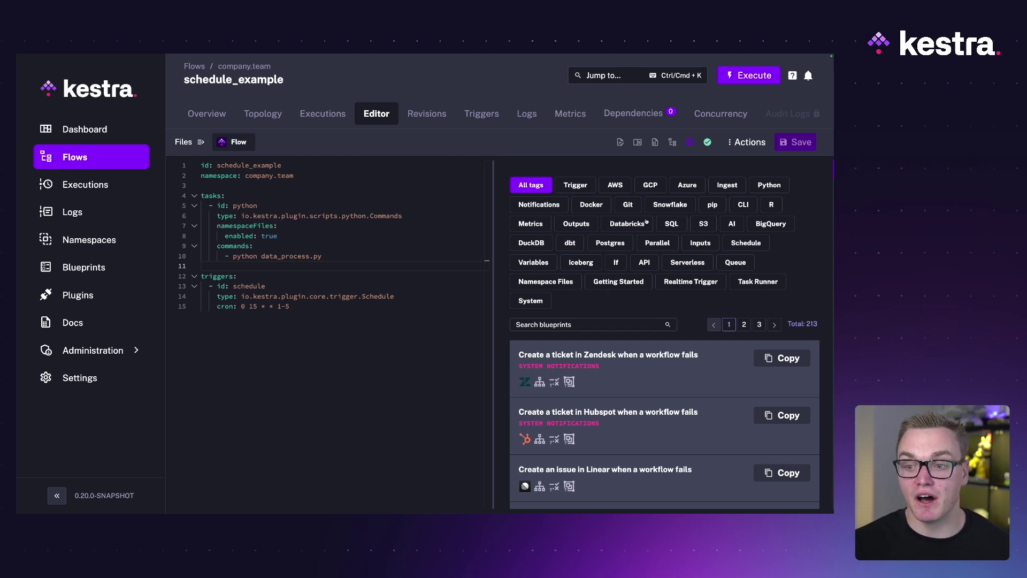
pyautogui.click(768, 185)
pyautogui.scroll(-4, 604, 322)
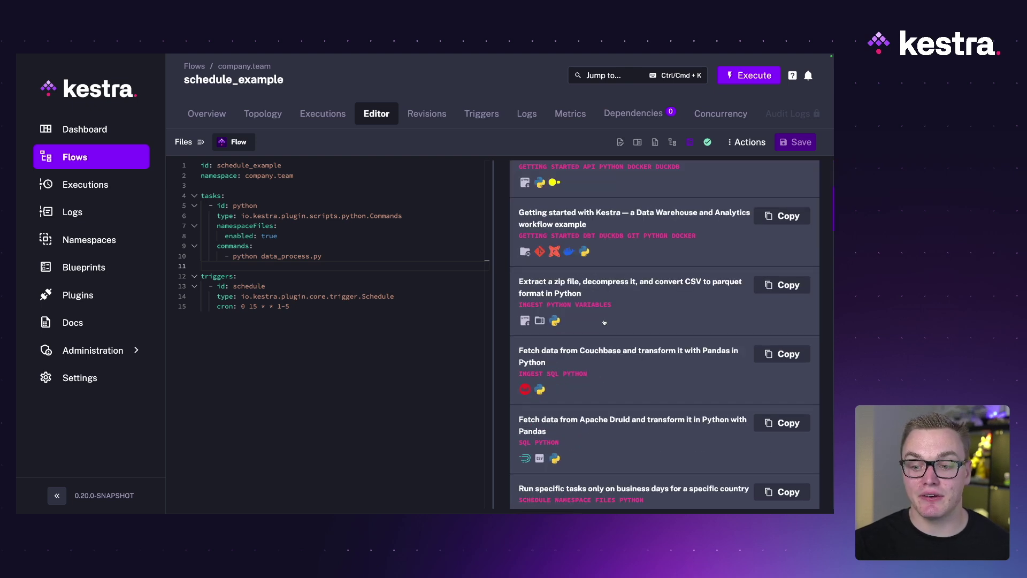
pyautogui.click(640, 310)
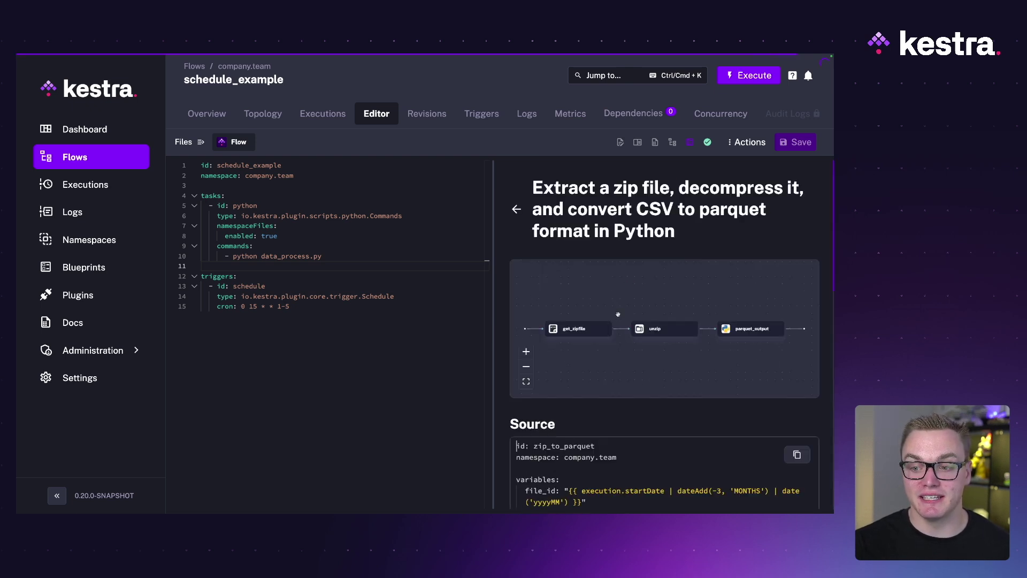
# Read through the zip_to_parquet blueprint's source, copy its code and highlight the unzip task
pyautogui.scroll(-3, 622, 422)
pyautogui.scroll(-3, 622, 421)
pyautogui.scroll(3, 617, 412)
pyautogui.scroll(-4, 616, 407)
pyautogui.scroll(4, 614, 404)
pyautogui.click(797, 304)
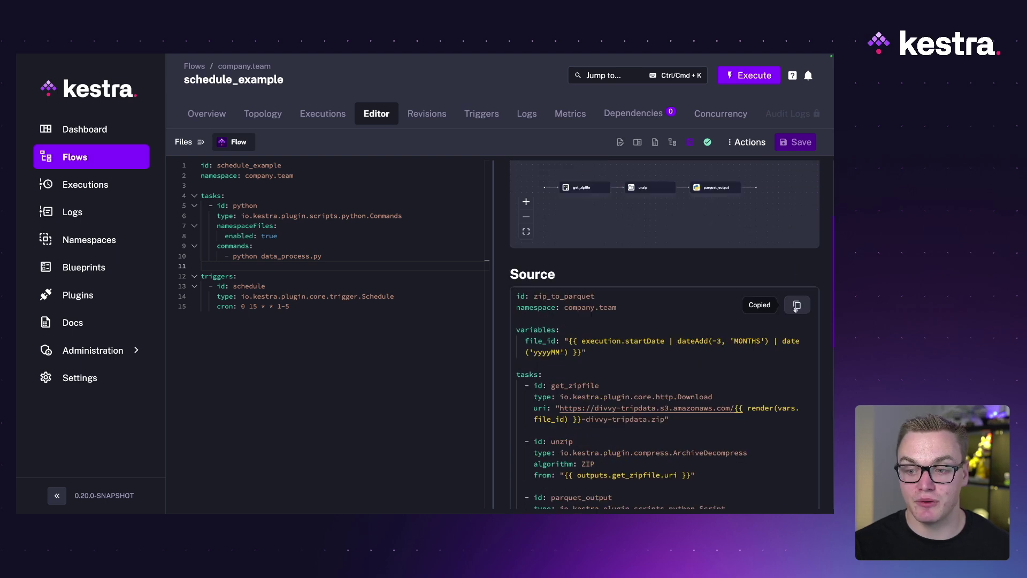
pyautogui.scroll(-3, 583, 398)
pyautogui.moveTo(598, 344); pyautogui.dragTo(521, 297)
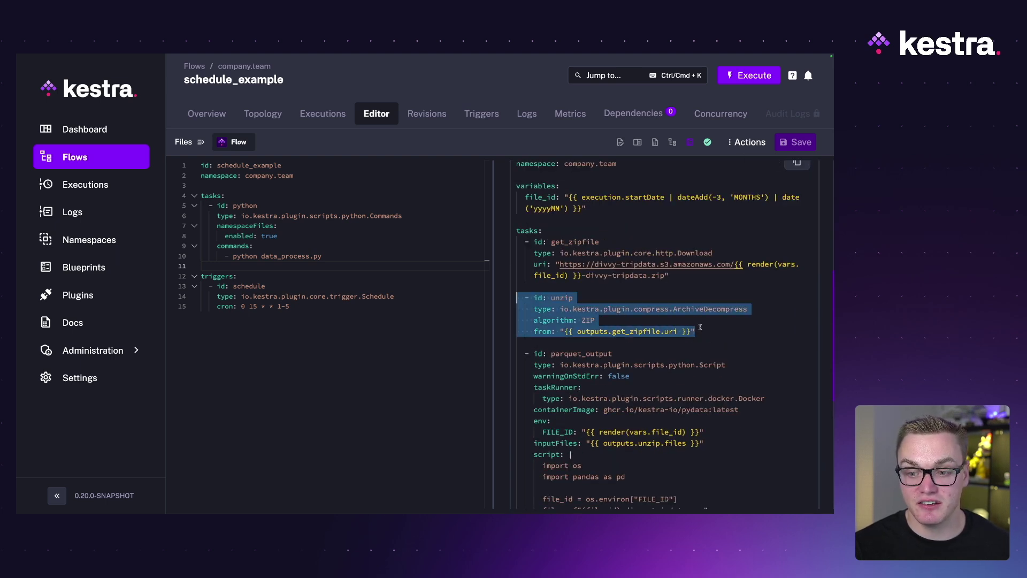
pyautogui.scroll(6, 657, 323)
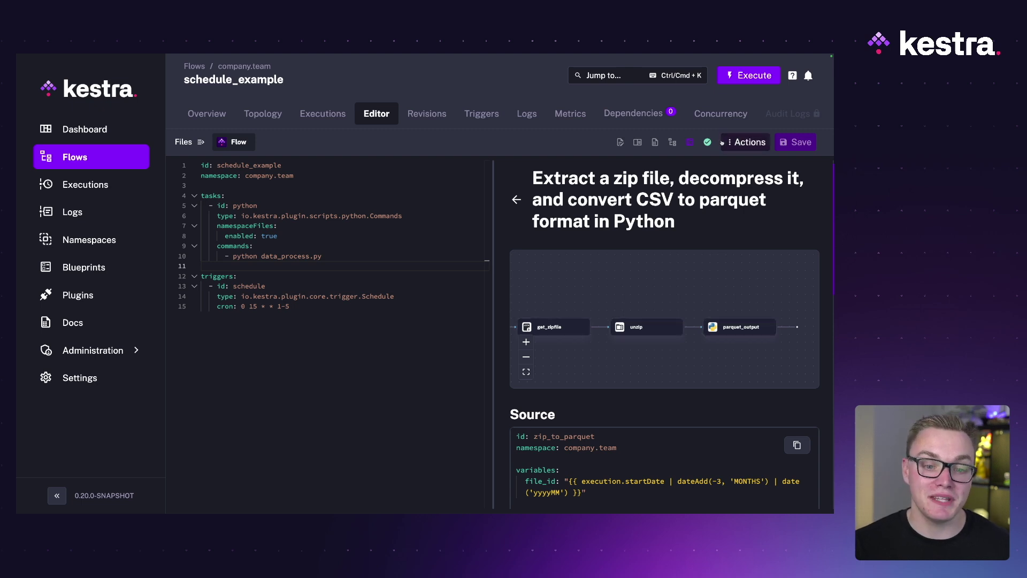
# Start adding a trigger to the flow and set its type to io.kestra.plugin.core.trigger.Schedule
pyautogui.click(747, 141)
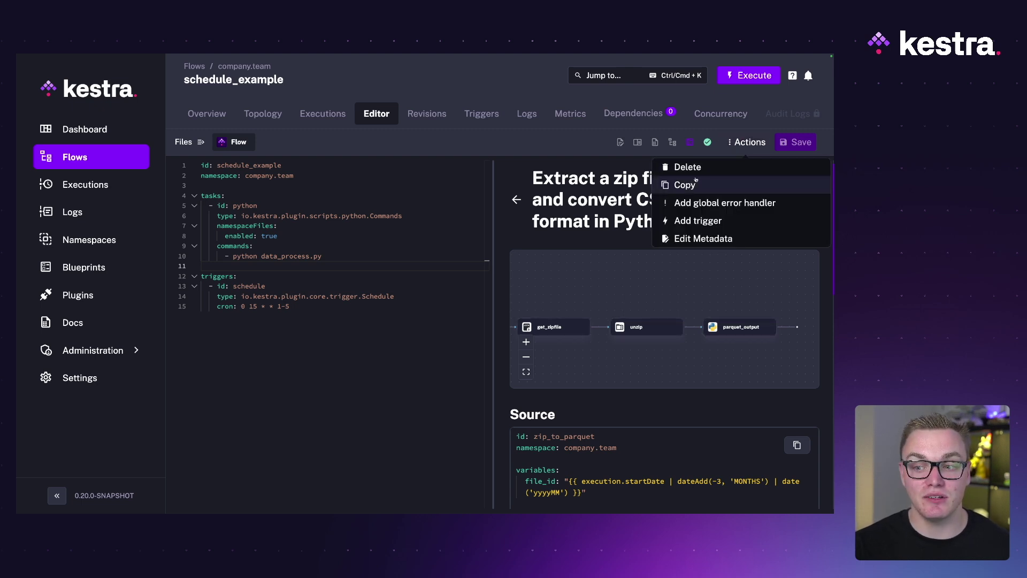
pyautogui.click(703, 218)
pyautogui.click(485, 124)
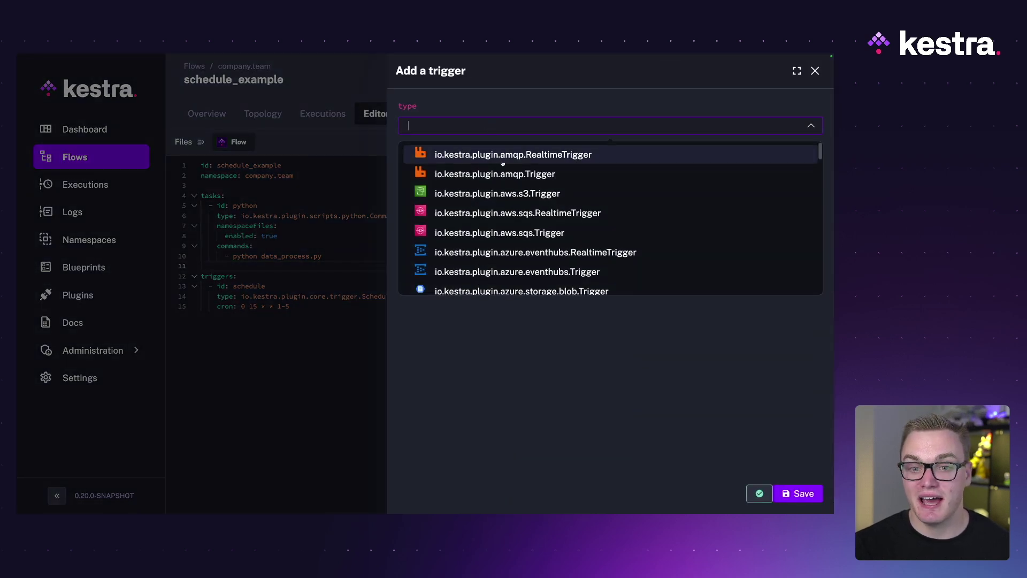
pyautogui.scroll(-5, 500, 192)
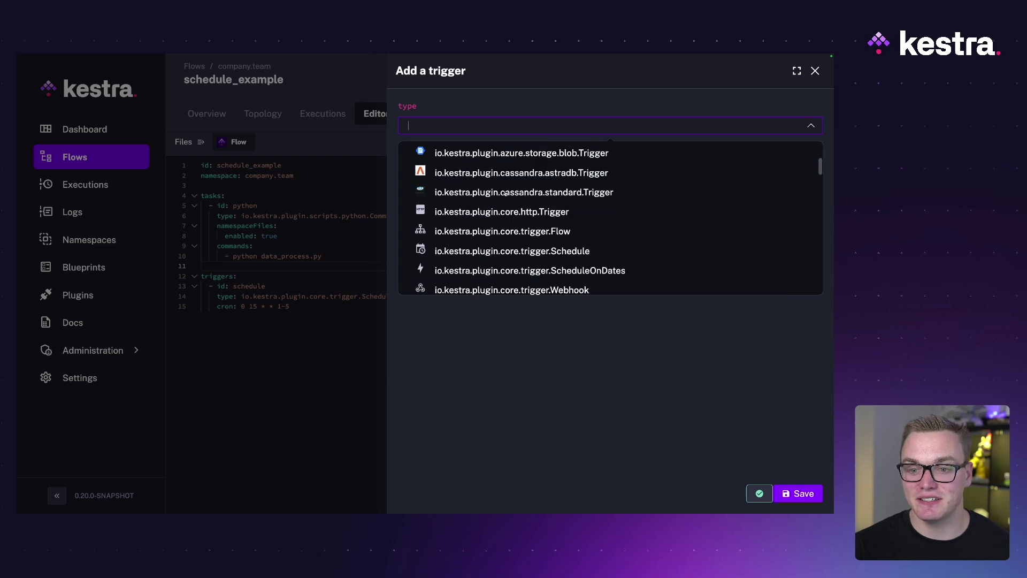
pyautogui.scroll(5, 505, 194)
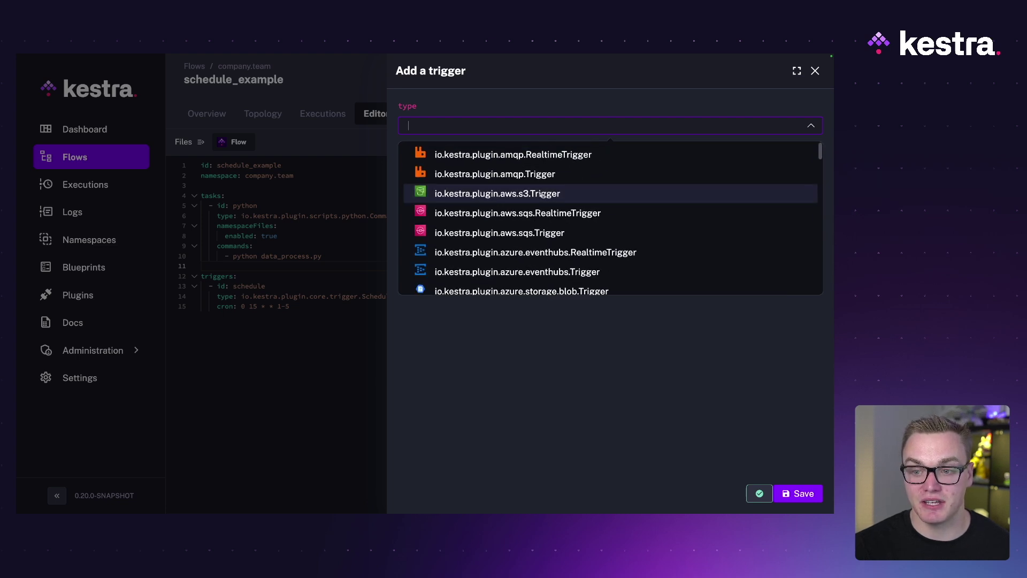
pyautogui.write('sch')
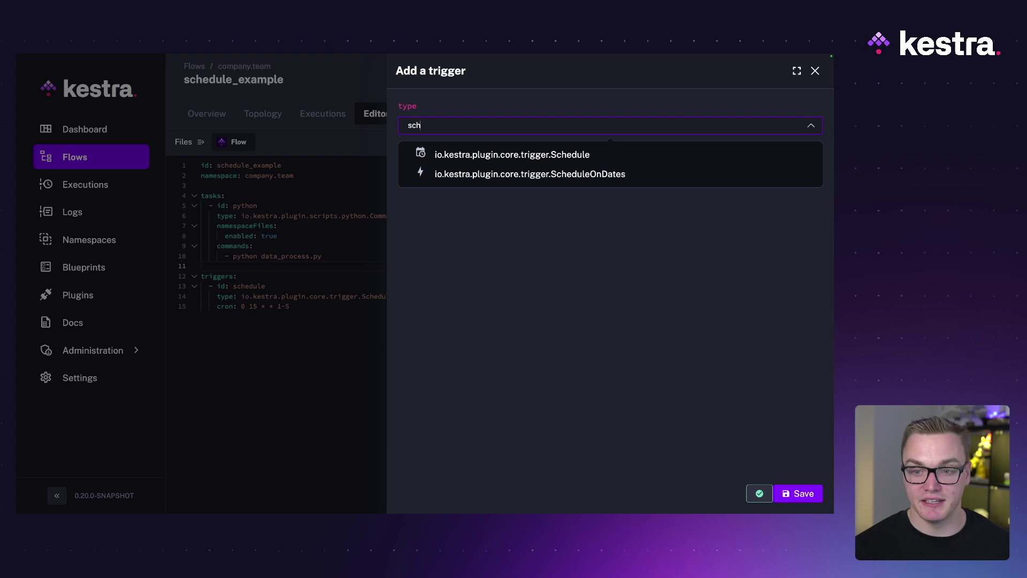
pyautogui.click(540, 156)
# Give the new trigger the id schedule_2 and the cron expression 0 * * * *, and save it into the flow code
pyautogui.click(473, 176)
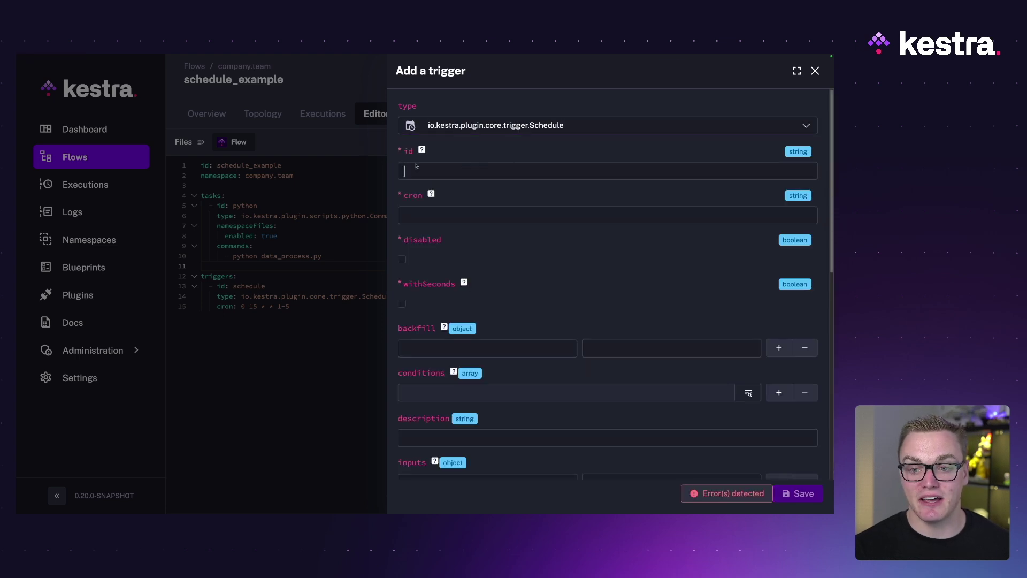
pyautogui.write('schedule_2')
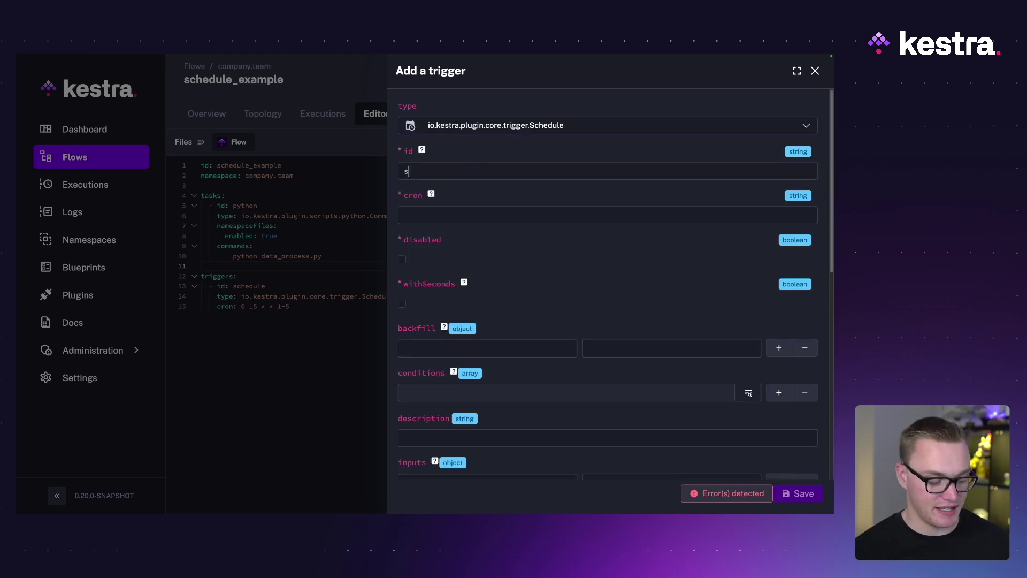
pyautogui.moveTo(431, 194)
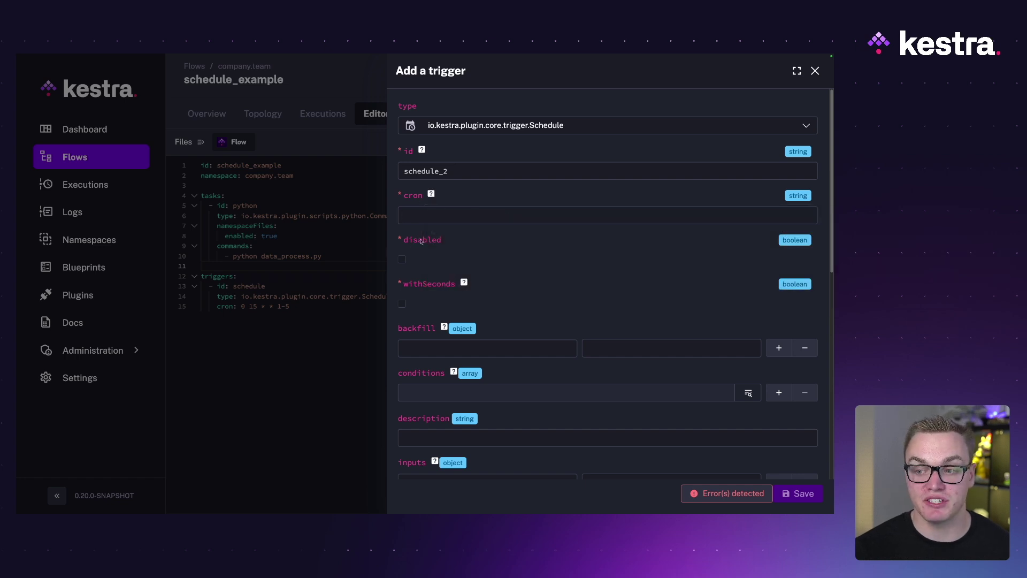
pyautogui.scroll(-6, 784, 218)
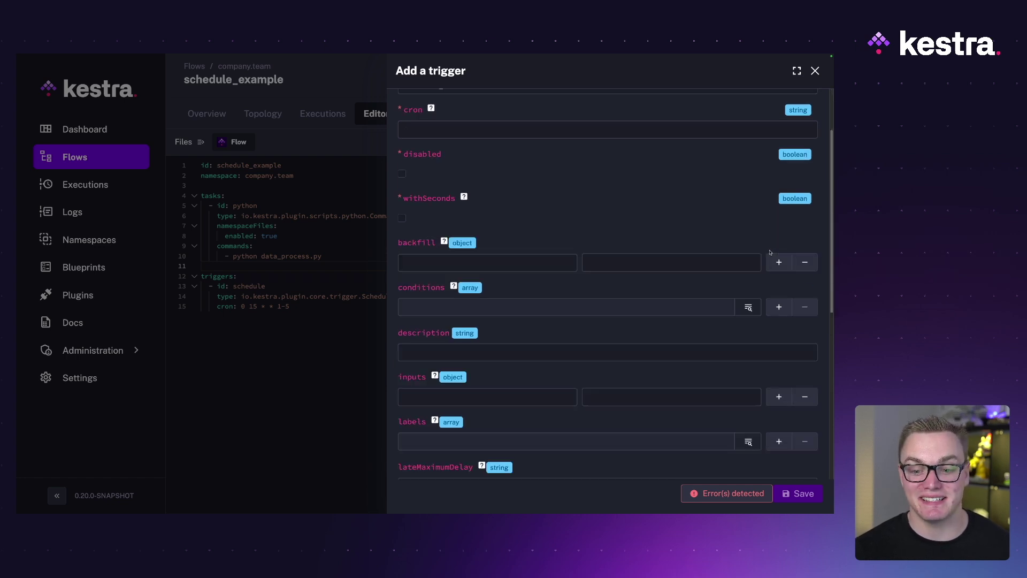
pyautogui.scroll(8, 764, 250)
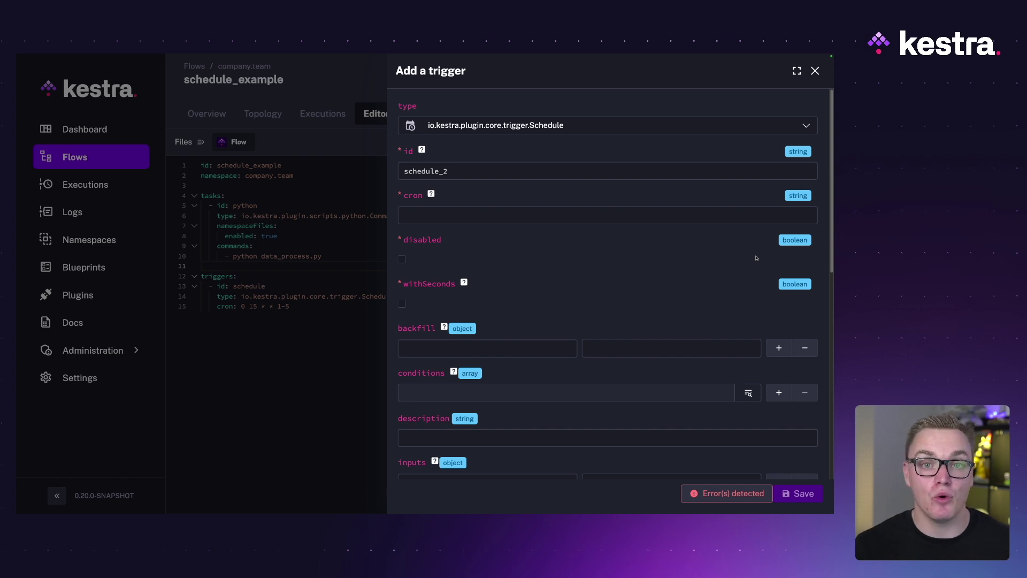
pyautogui.hotkey('ctrl', 'v')
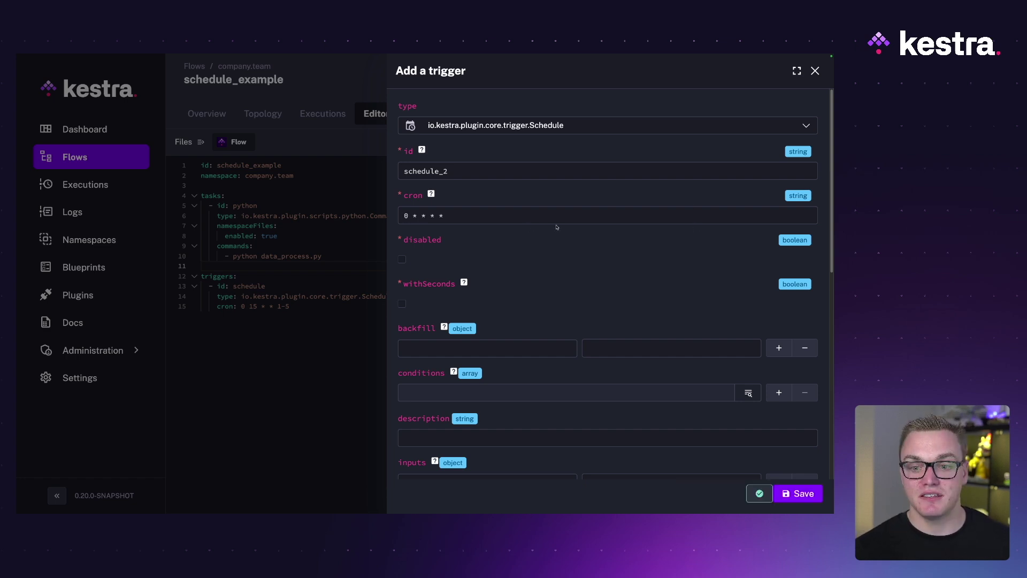
pyautogui.moveTo(409, 216); pyautogui.dragTo(461, 219)
pyautogui.click(546, 265)
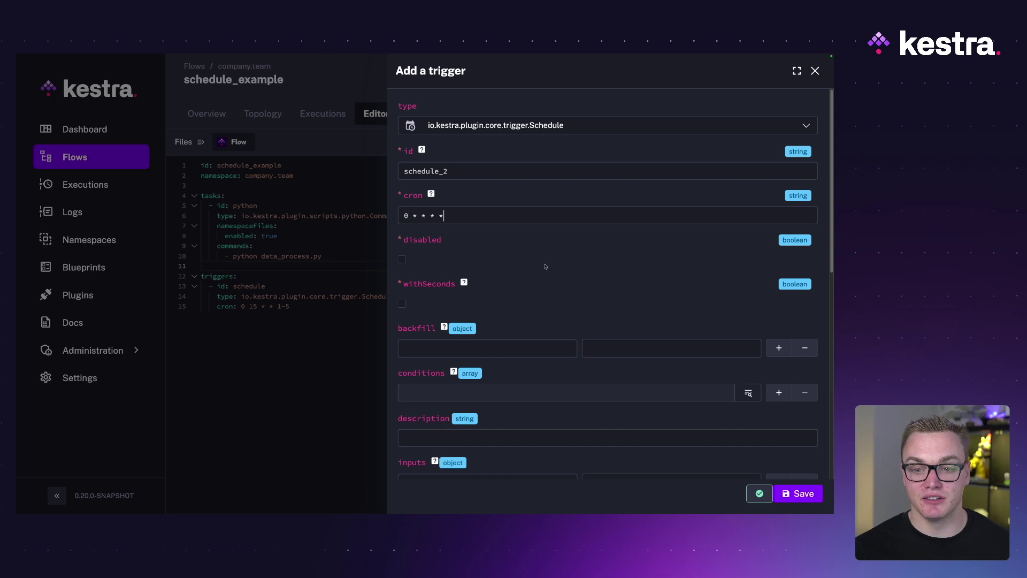
pyautogui.click(816, 494)
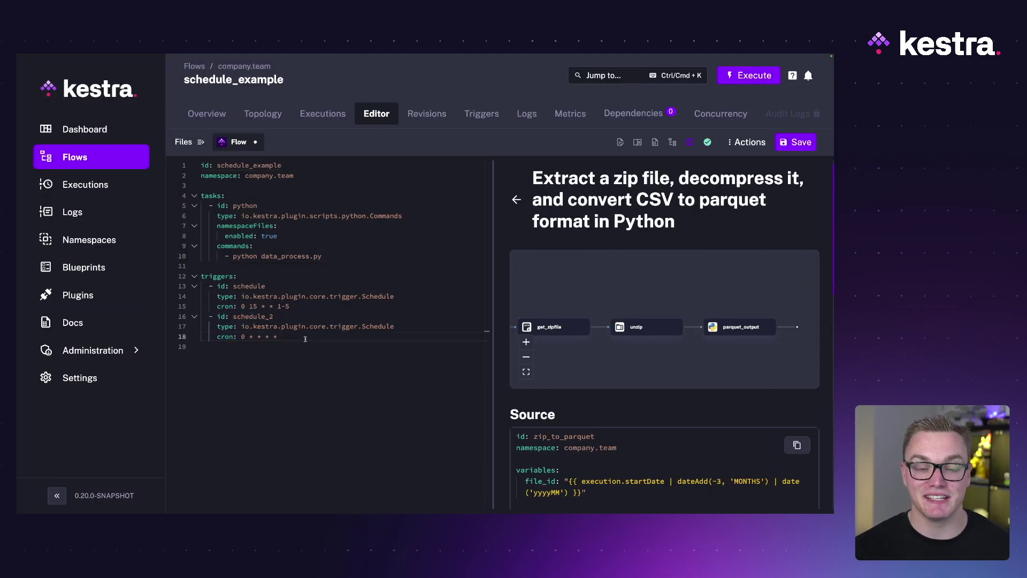
# Save the flow with its topology shown beside the source, and view the edit form of the schedule_2 trigger
pyautogui.click(637, 142)
pyautogui.moveTo(612, 317); pyautogui.dragTo(617, 352)
pyautogui.hotkey('ctrl', 's')
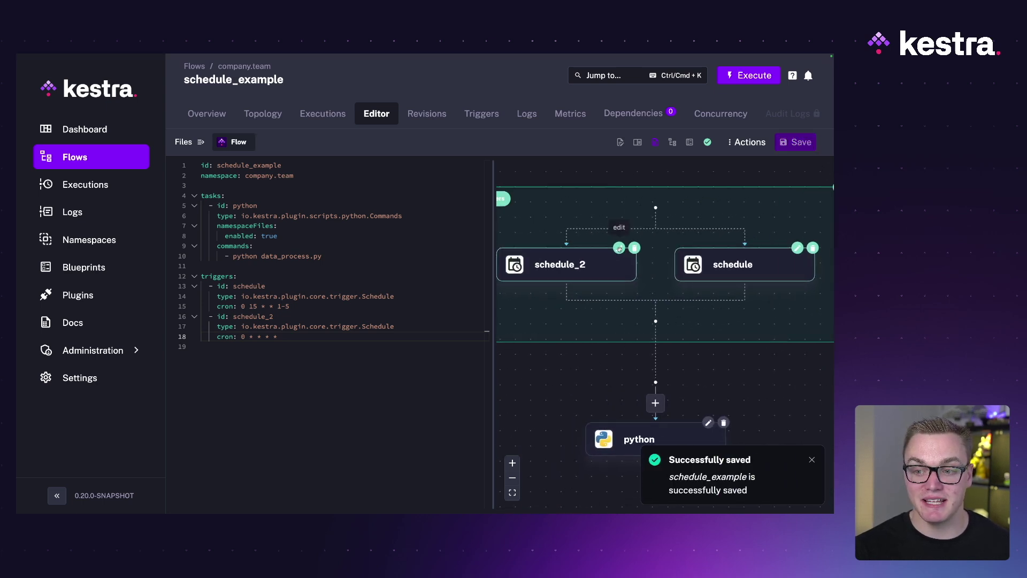
pyautogui.click(619, 247)
pyautogui.press('Escape')
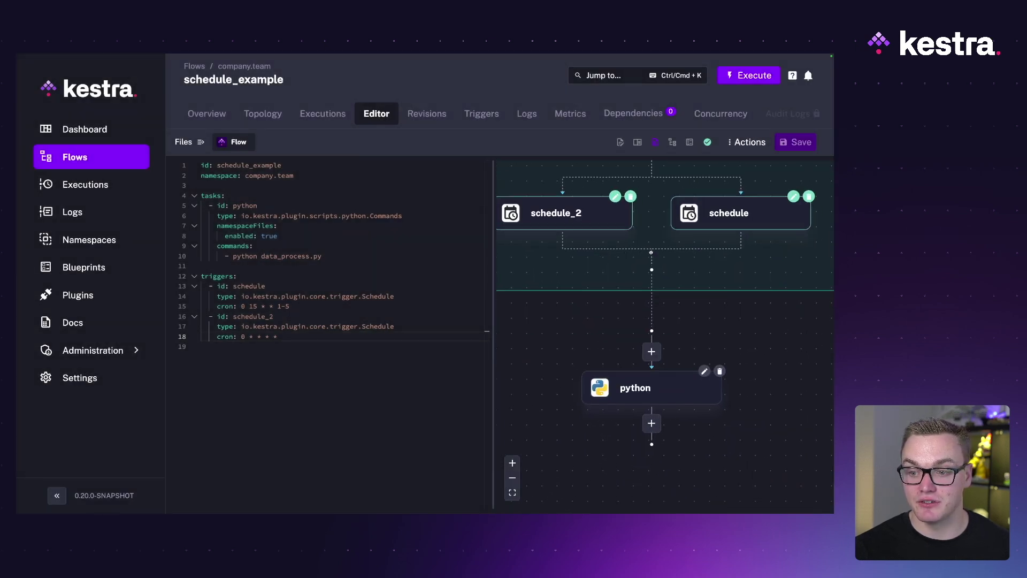
# Try adding a task of type io.kestra.plugin.notifications.slack.SlackIncomingWebhook before the python task, and close its form without saving
pyautogui.click(652, 348)
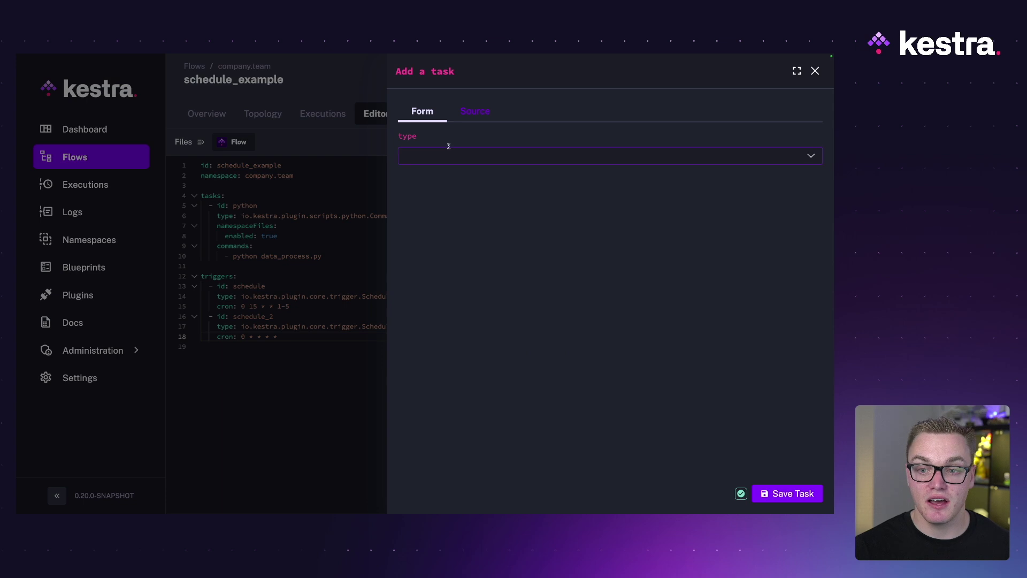
pyautogui.write('slack')
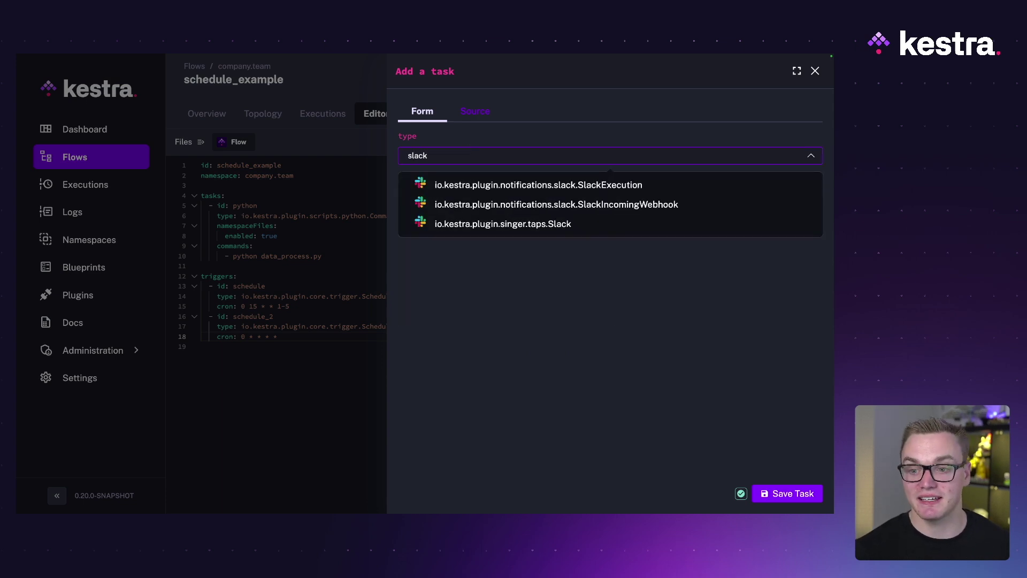
pyautogui.click(556, 205)
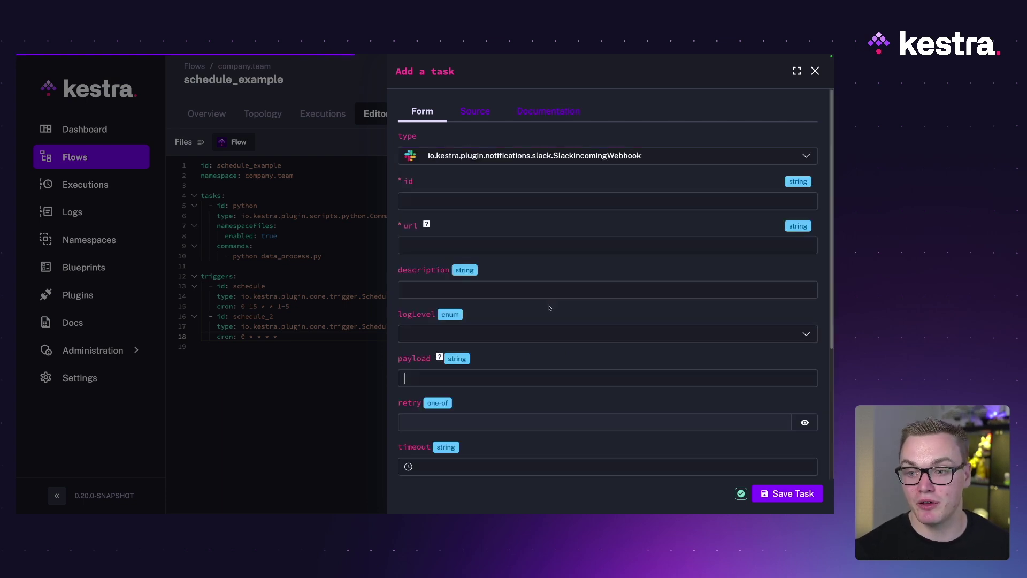
pyautogui.click(344, 227)
pyautogui.moveTo(607, 300); pyautogui.dragTo(622, 324)
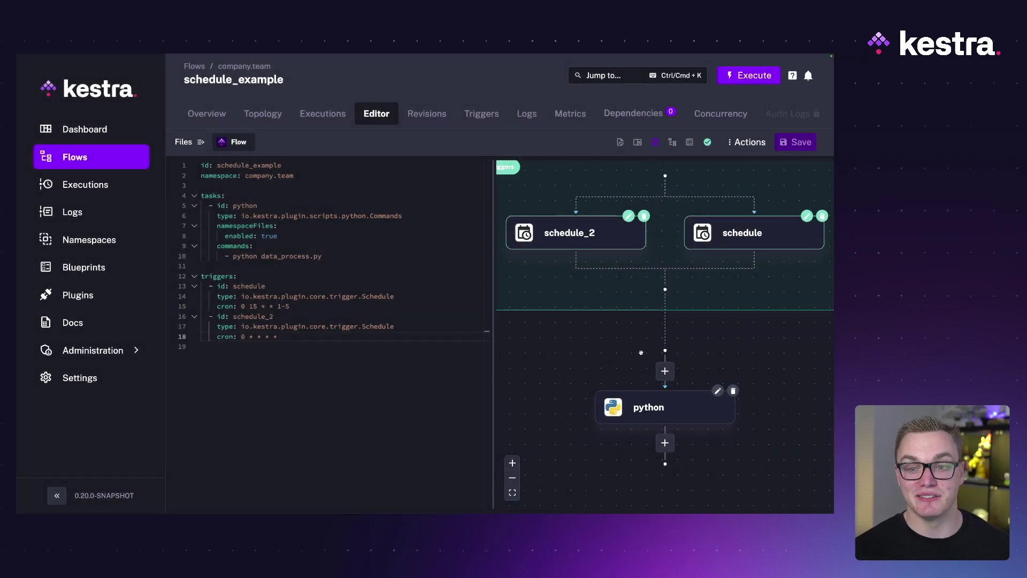
# Show only the topology, and start adding a global error handler of type io.kestra.plugin.core.log.Log with the id error
pyautogui.click(672, 142)
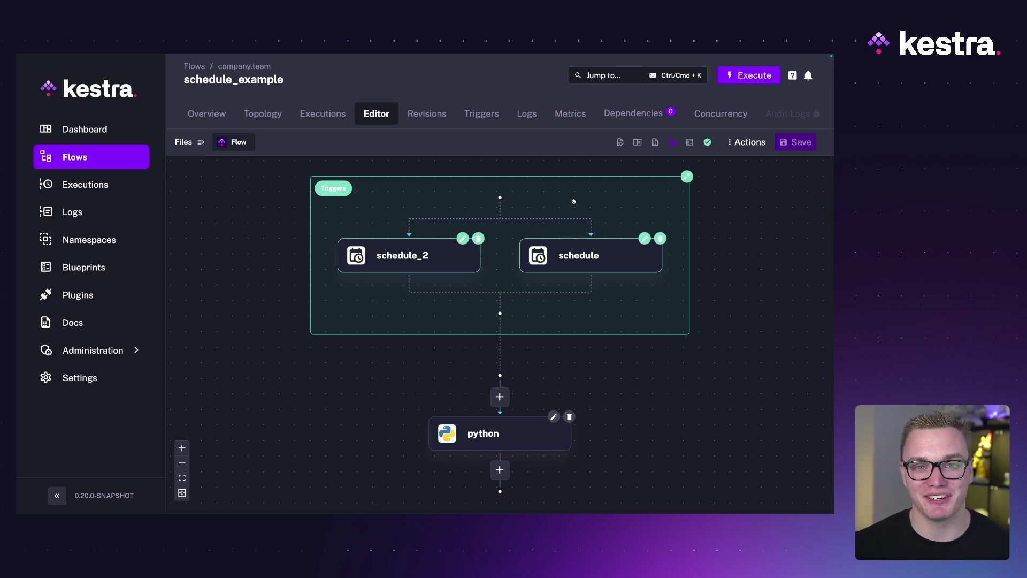
pyautogui.click(747, 141)
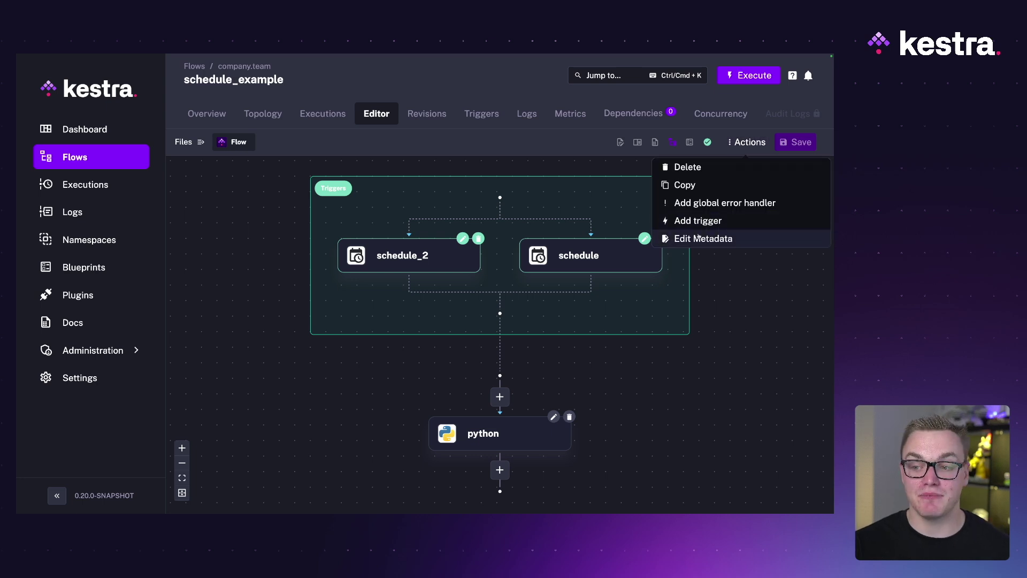
pyautogui.click(698, 204)
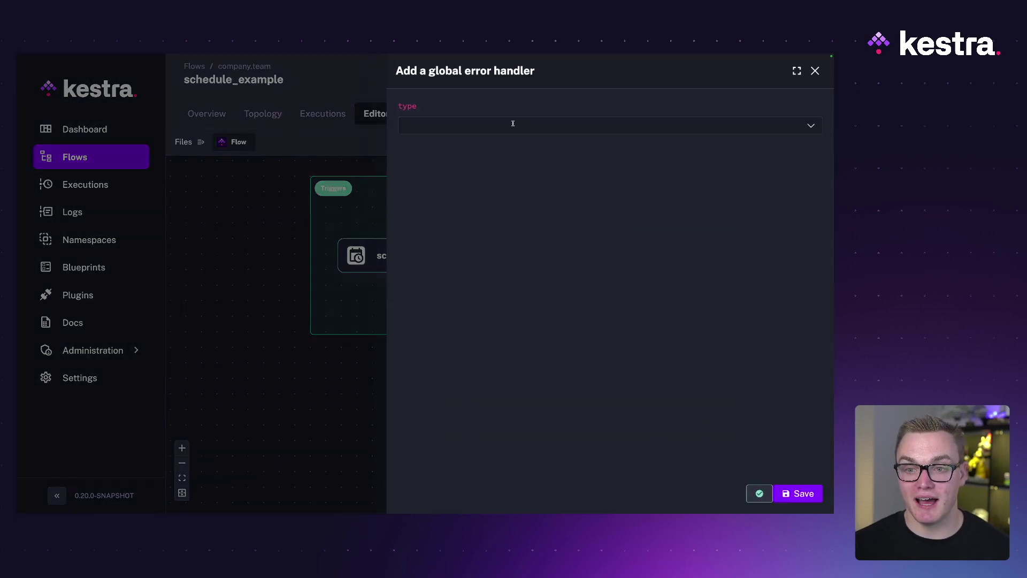
pyautogui.click(811, 127)
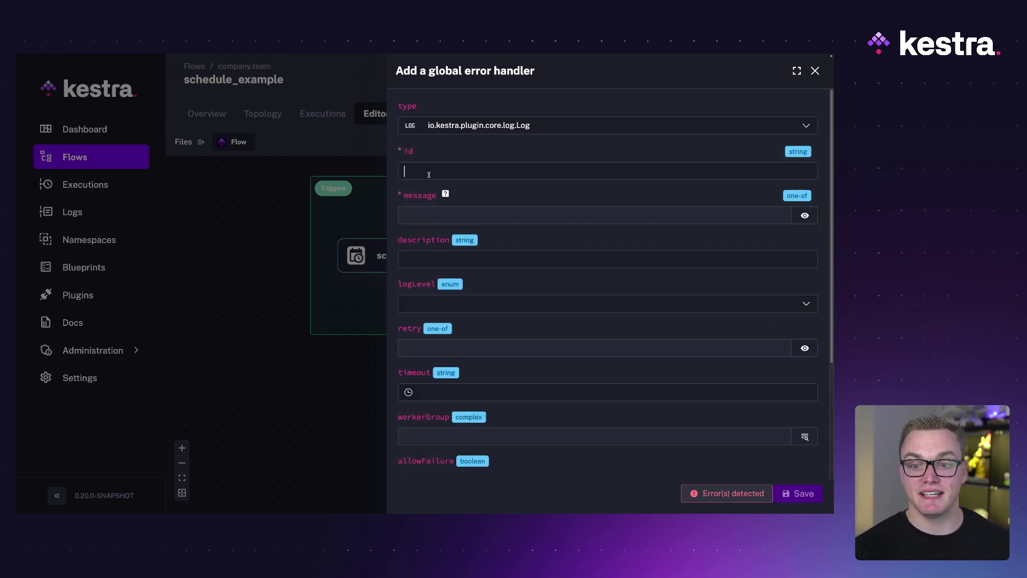
pyautogui.click(428, 171)
pyautogui.write('error')
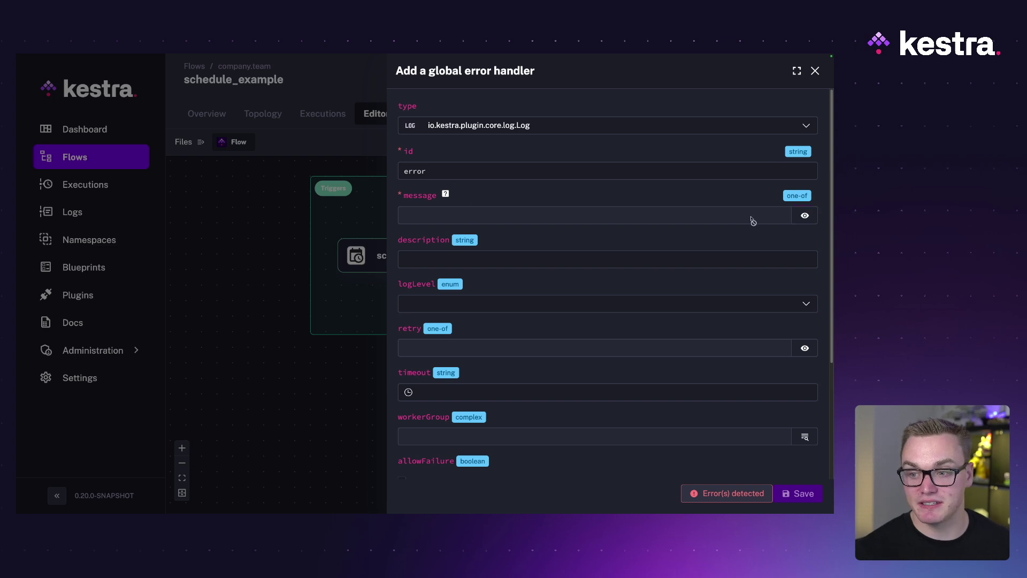
# Set the error handler's message to the string Error! and save the handler into the flow code
pyautogui.click(805, 216)
pyautogui.click(427, 127)
pyautogui.click(429, 156)
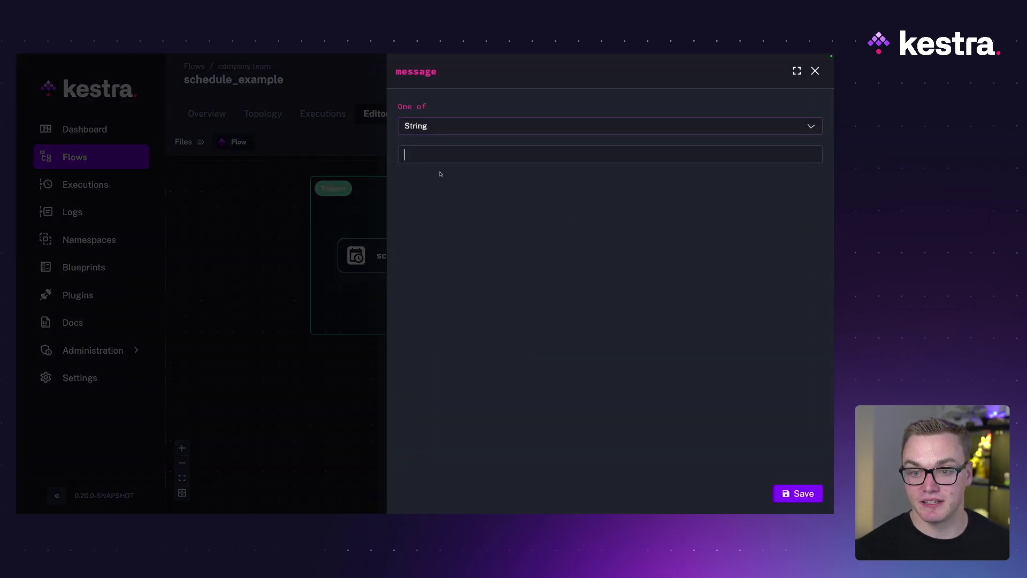
pyautogui.write('Error!')
pyautogui.click(797, 493)
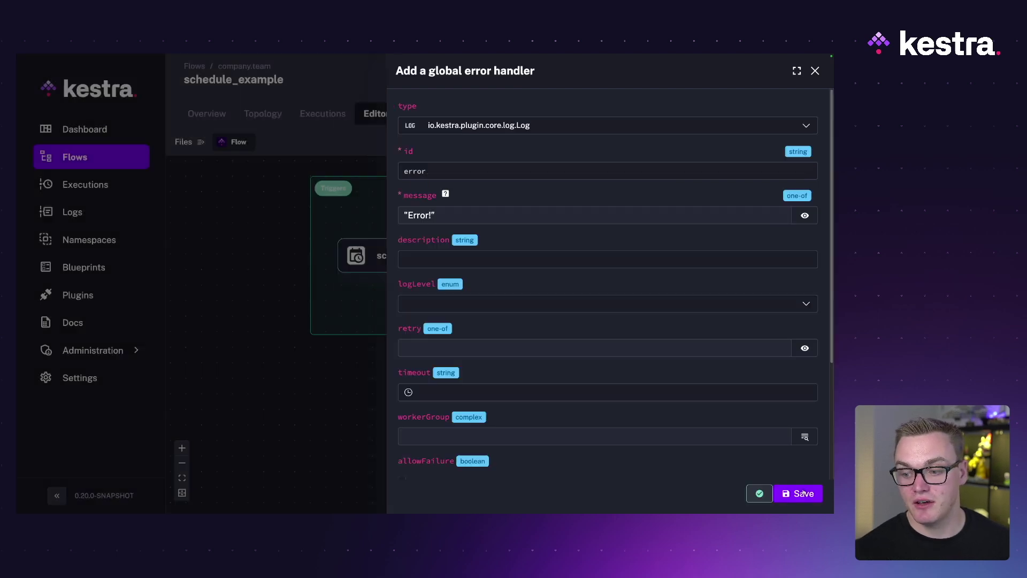
pyautogui.click(797, 492)
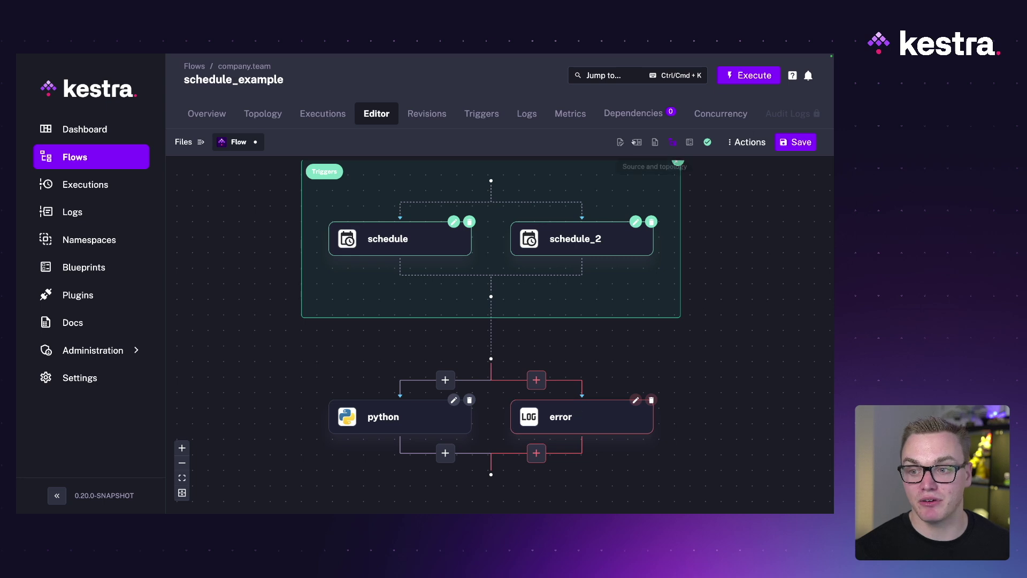
# Show the source beside the topology, and examine the errors block in the flow code
pyautogui.click(657, 142)
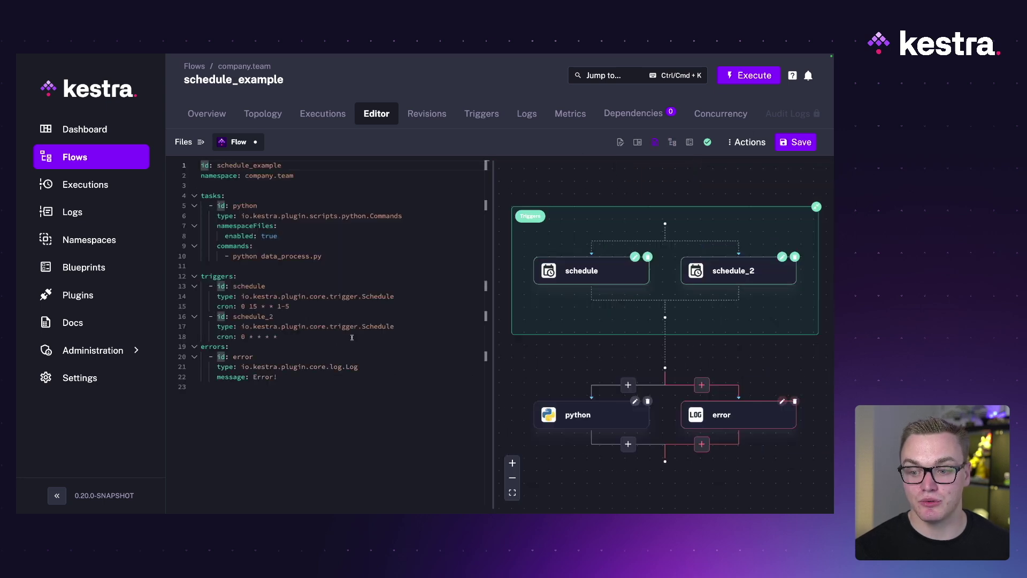
pyautogui.moveTo(281, 378); pyautogui.dragTo(179, 349)
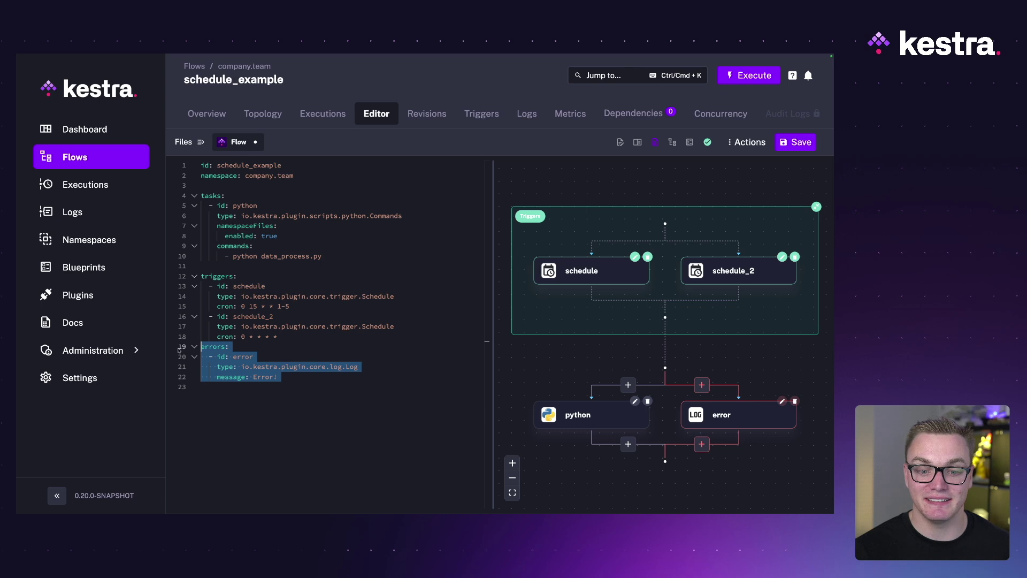
pyautogui.click(322, 374)
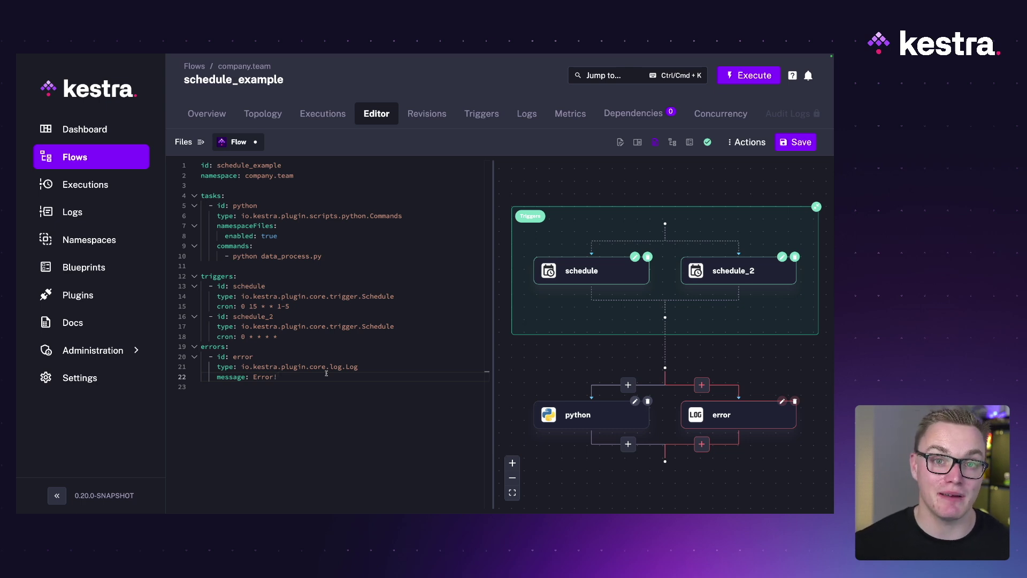
# Examine the flow metadata form of schedule_example, and close it without changes
pyautogui.click(747, 142)
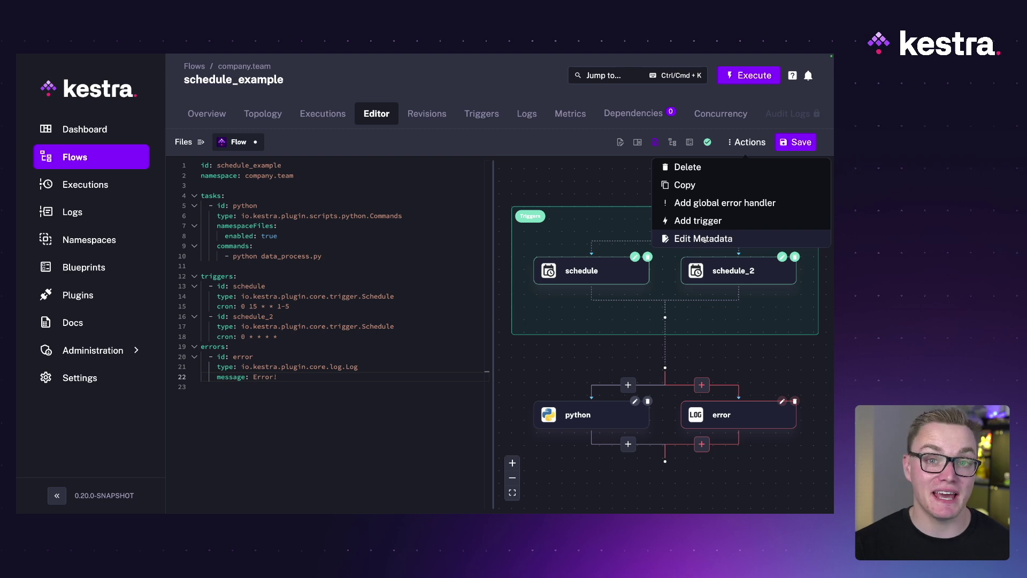
pyautogui.click(704, 239)
pyautogui.click(437, 213)
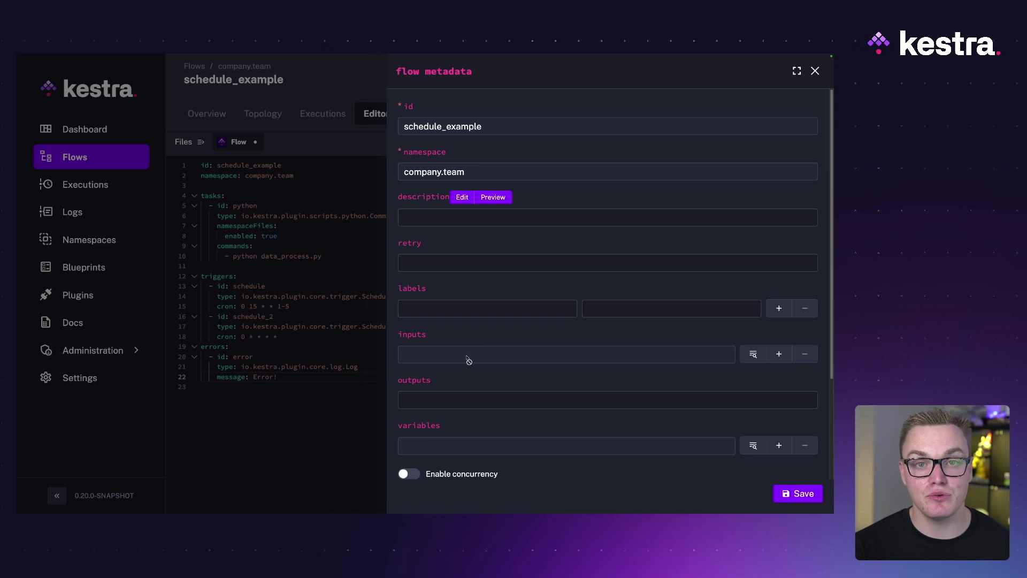
pyautogui.scroll(-1, 469, 360)
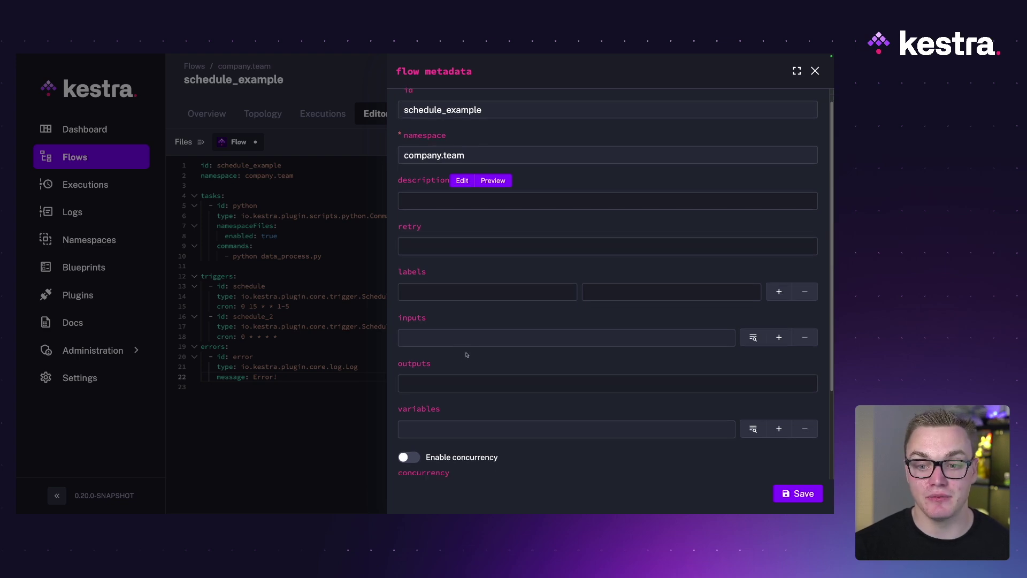
pyautogui.scroll(1, 486, 327)
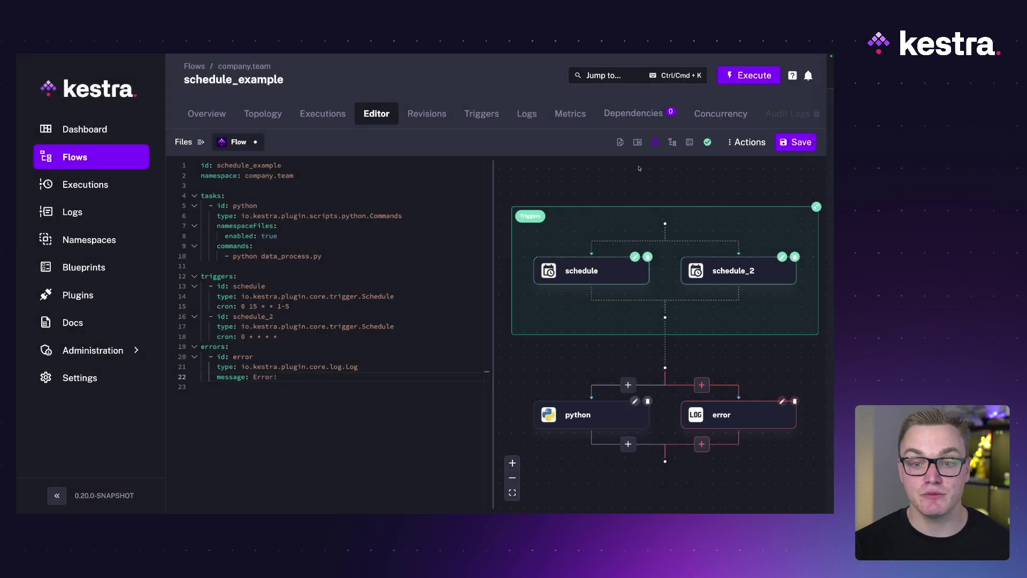
pyautogui.click(814, 71)
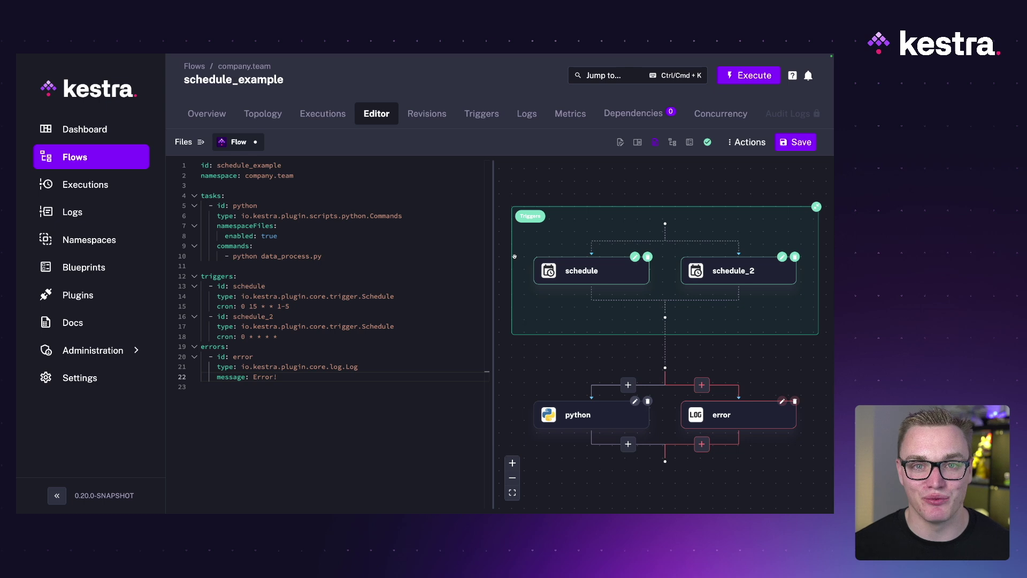
# Compare revision 1 and revision 6 of schedule_example in turn with revision 7, side by side
pyautogui.click(439, 115)
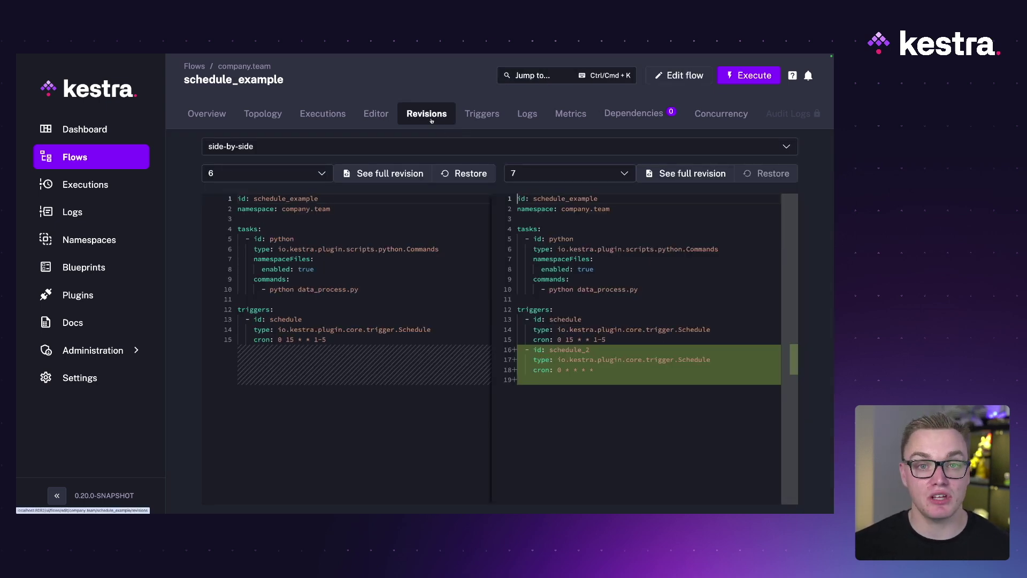
pyautogui.click(252, 173)
pyautogui.click(255, 203)
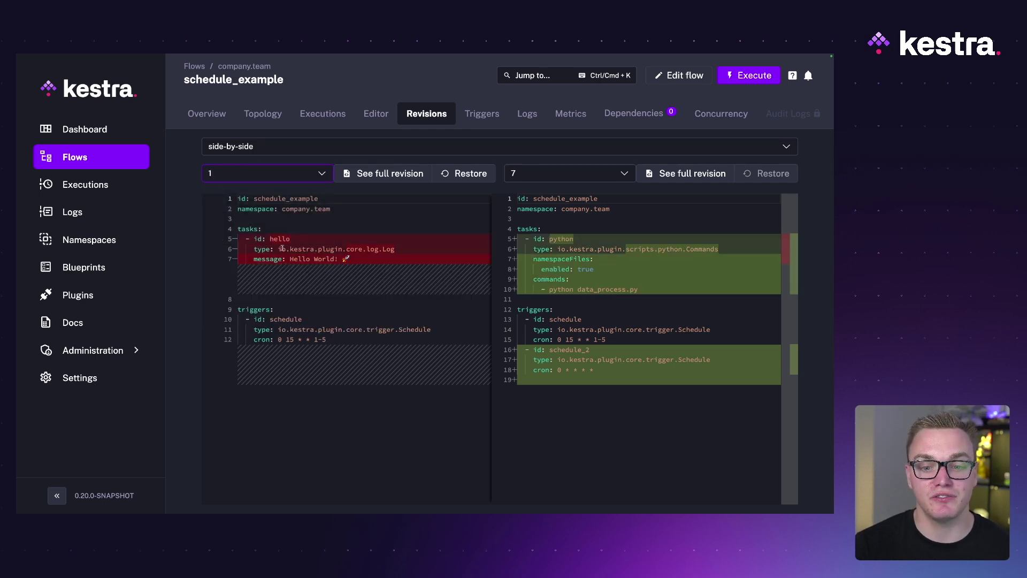
pyautogui.click(277, 175)
pyautogui.click(262, 298)
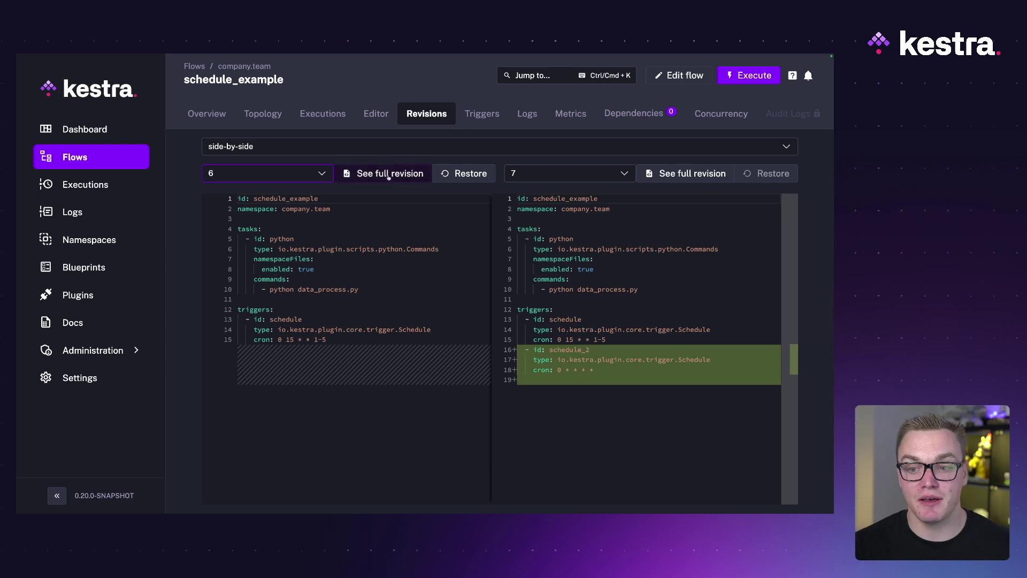
# Try replaying the most recent schedule_example execution with revision 7, and dismiss the replay
pyautogui.click(318, 114)
pyautogui.click(257, 392)
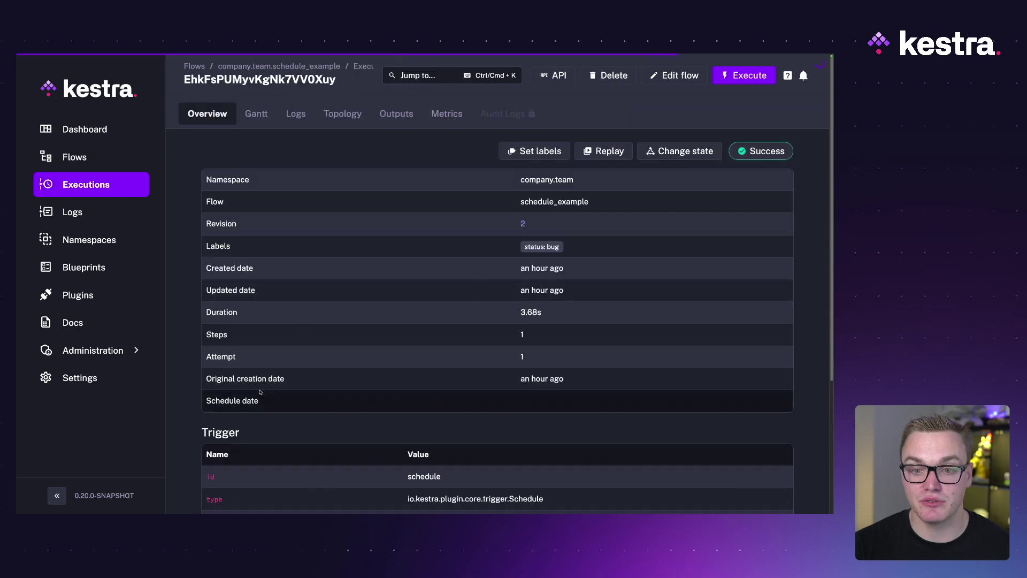
pyautogui.click(603, 150)
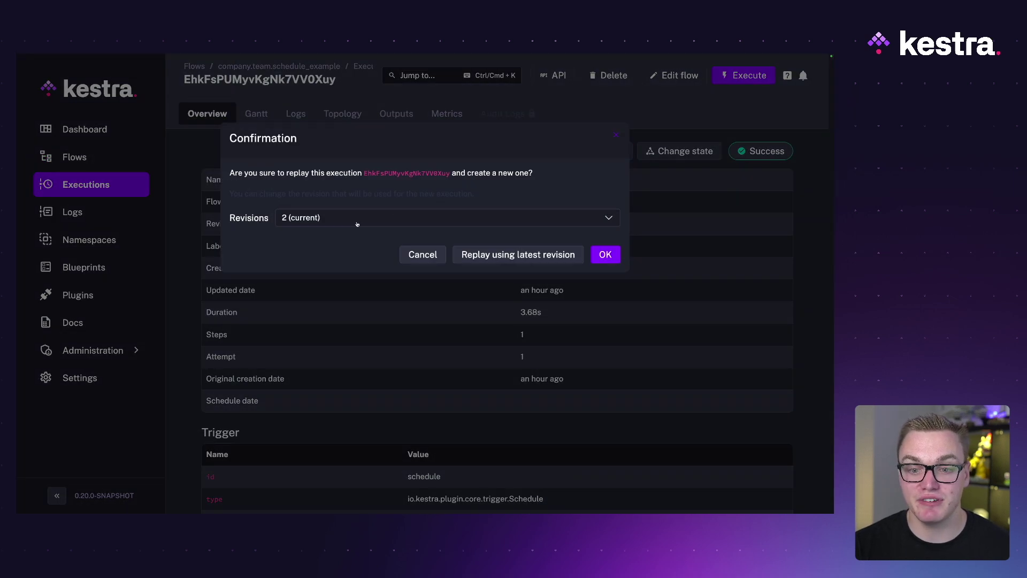
pyautogui.click(422, 217)
pyautogui.click(322, 248)
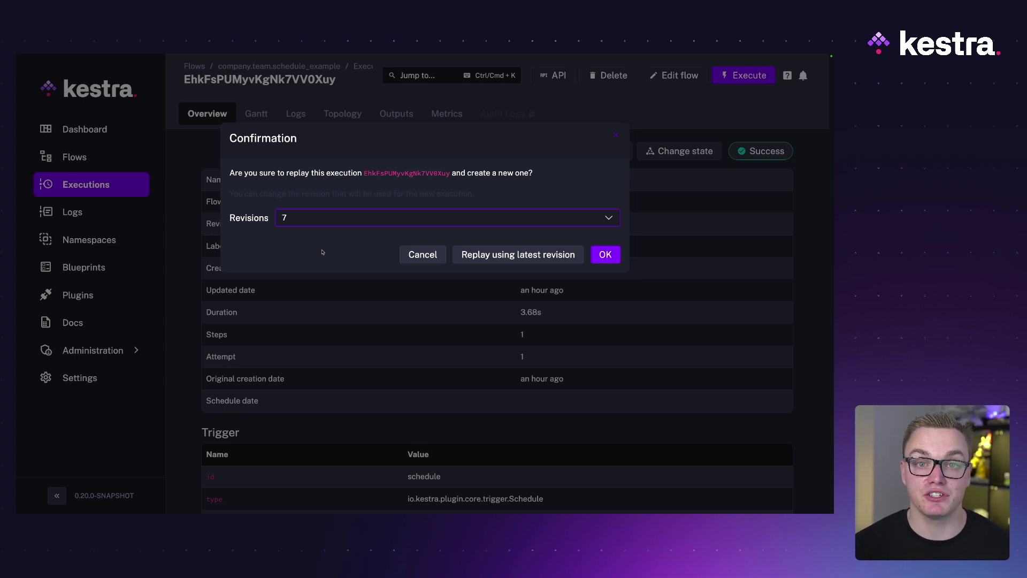
pyautogui.click(614, 138)
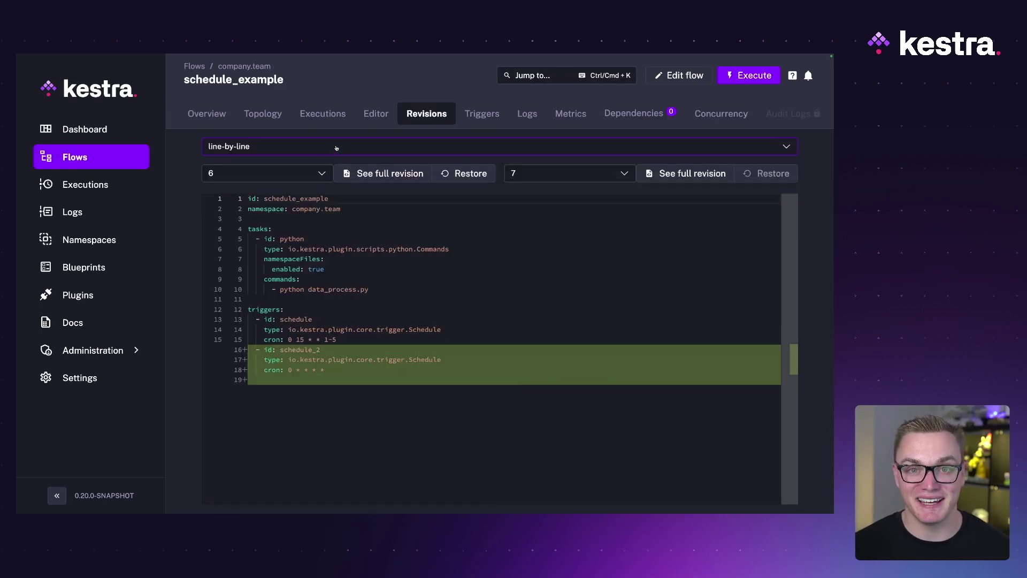
# Review the triggers of schedule_example with their next execution dates, its python task logs, and its metrics
pyautogui.click(481, 113)
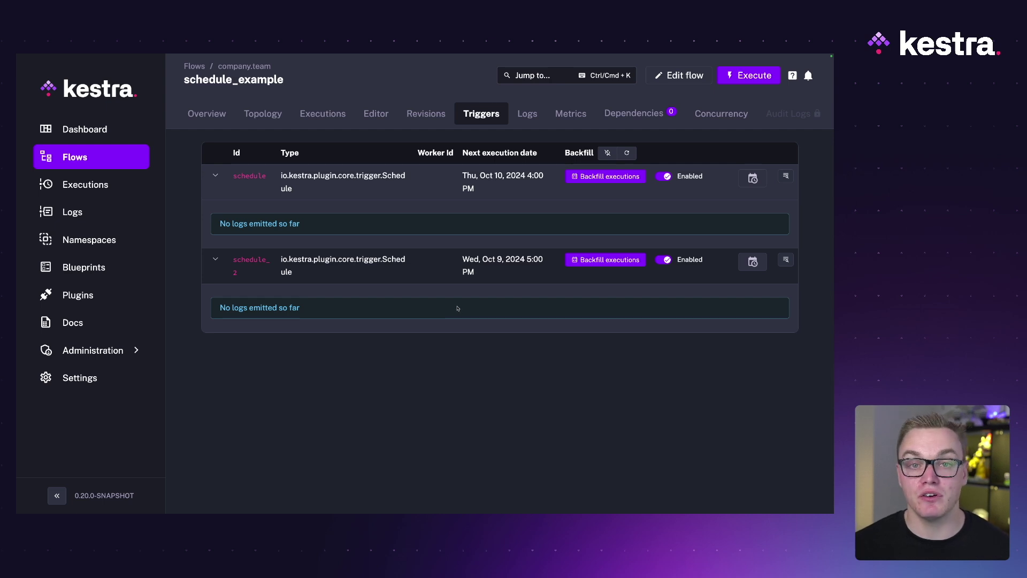
pyautogui.moveTo(522, 172)
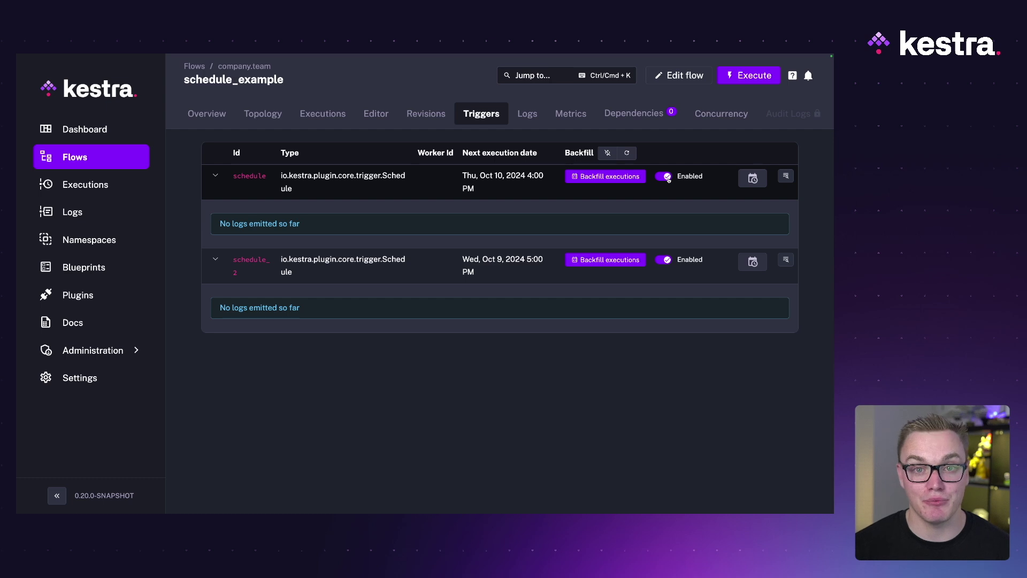
pyautogui.click(526, 113)
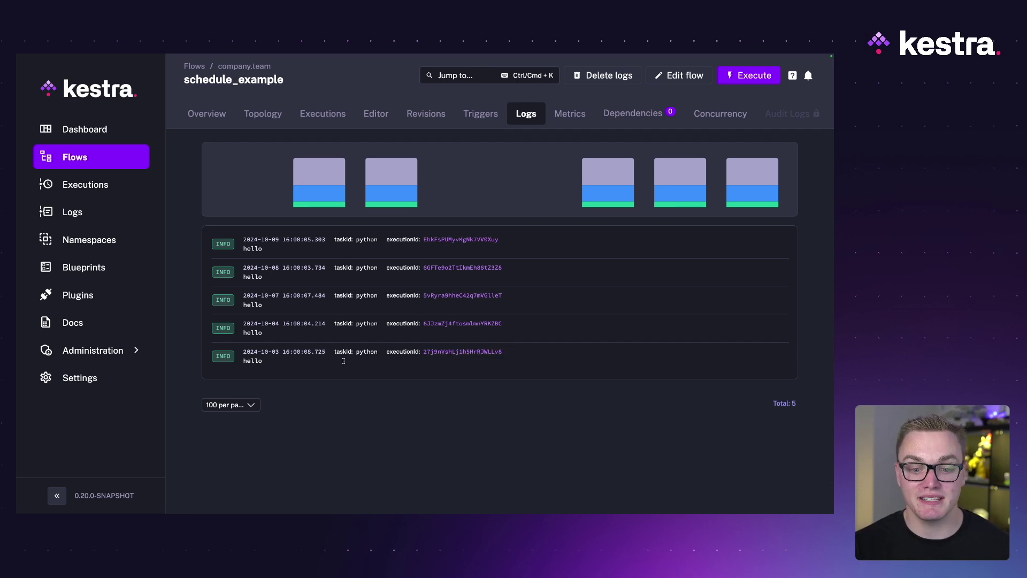
pyautogui.moveTo(395, 369); pyautogui.dragTo(307, 258)
pyautogui.click(329, 266)
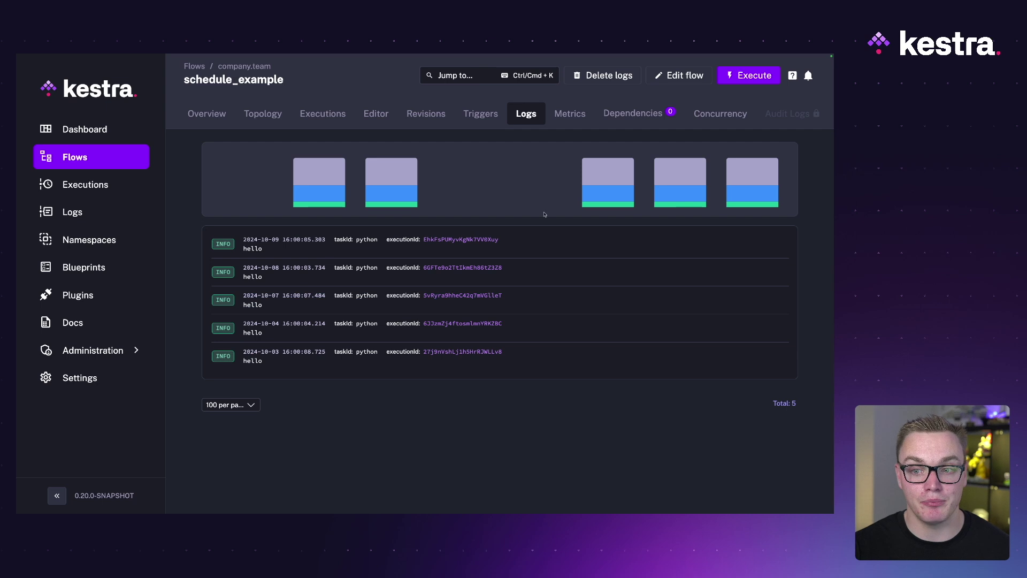
pyautogui.click(567, 114)
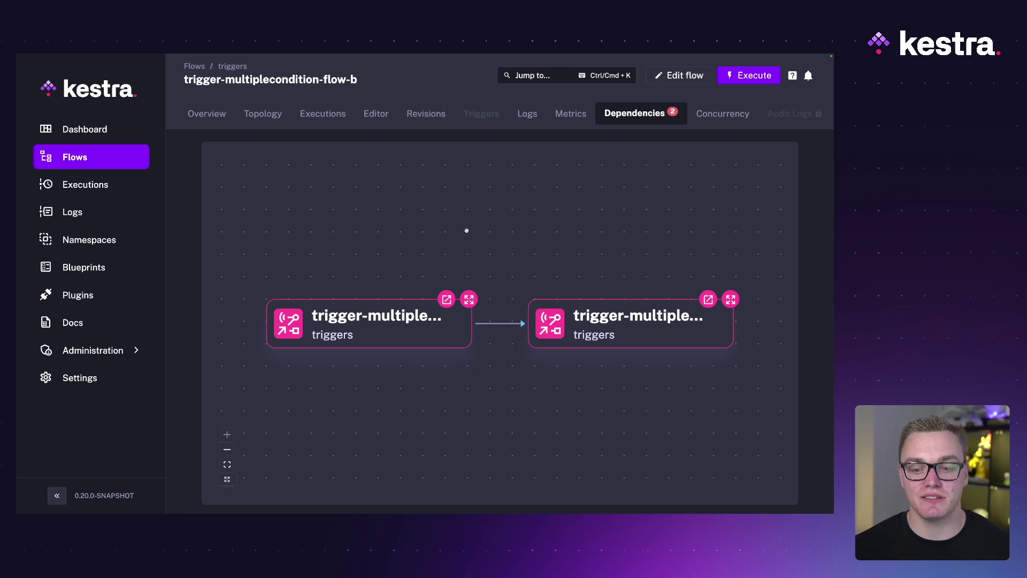
# Examine the source of trigger-multiplecondition-flow-b, opened from its dependency graph
pyautogui.click(447, 299)
pyautogui.click(376, 113)
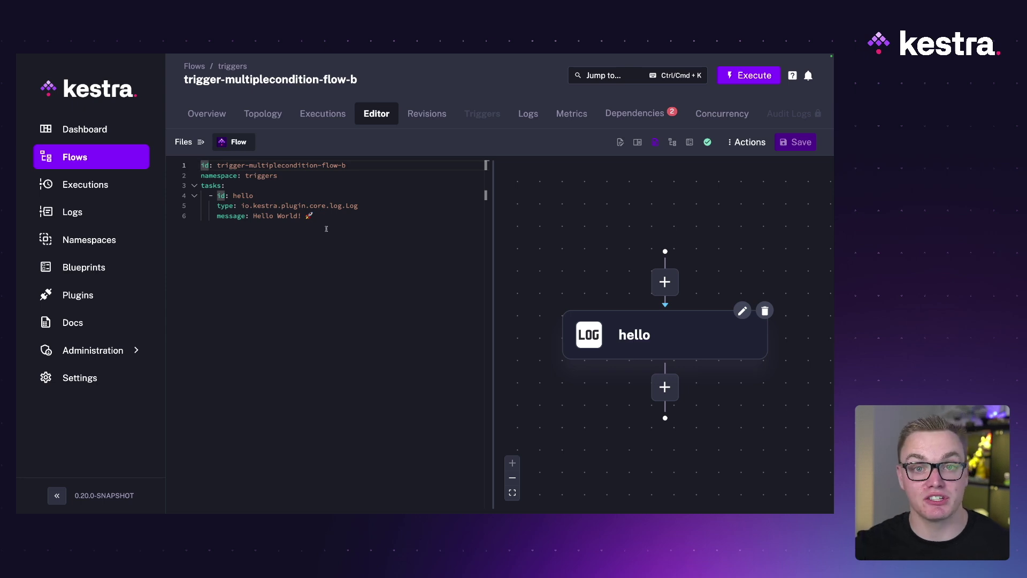
pyautogui.moveTo(326, 229); pyautogui.dragTo(201, 164)
# Open trigger-multiplecondition-listener from the dependency graph, examine the multiple-condition trigger in its source, and return to the dependencies
pyautogui.click(642, 113)
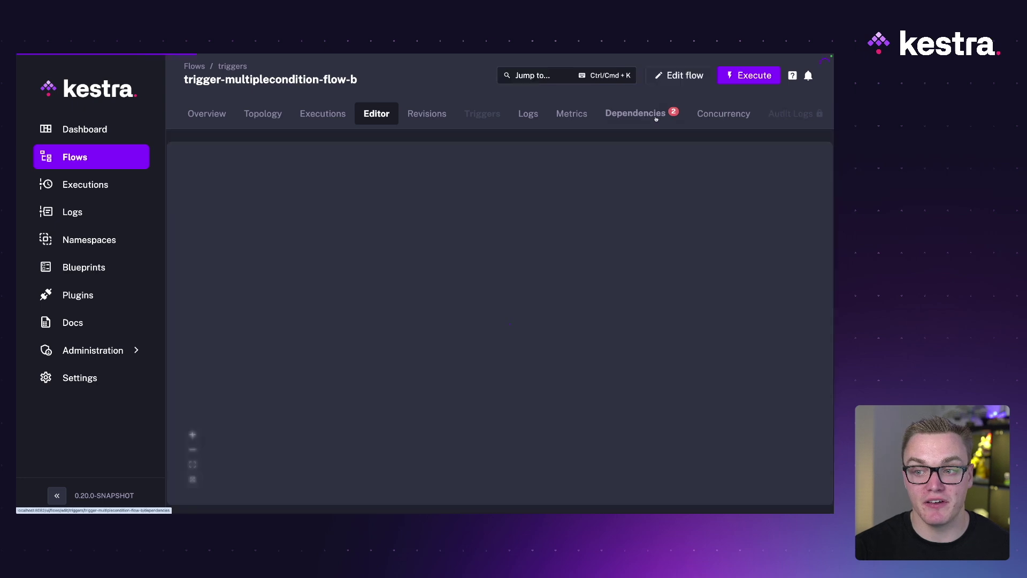
pyautogui.click(744, 299)
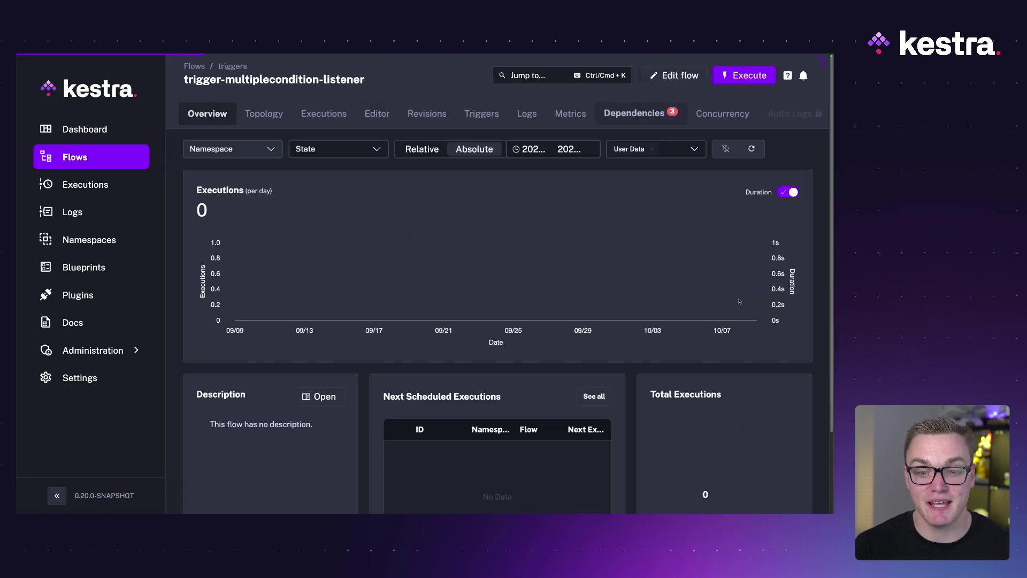
pyautogui.click(376, 113)
pyautogui.moveTo(369, 436); pyautogui.dragTo(188, 258)
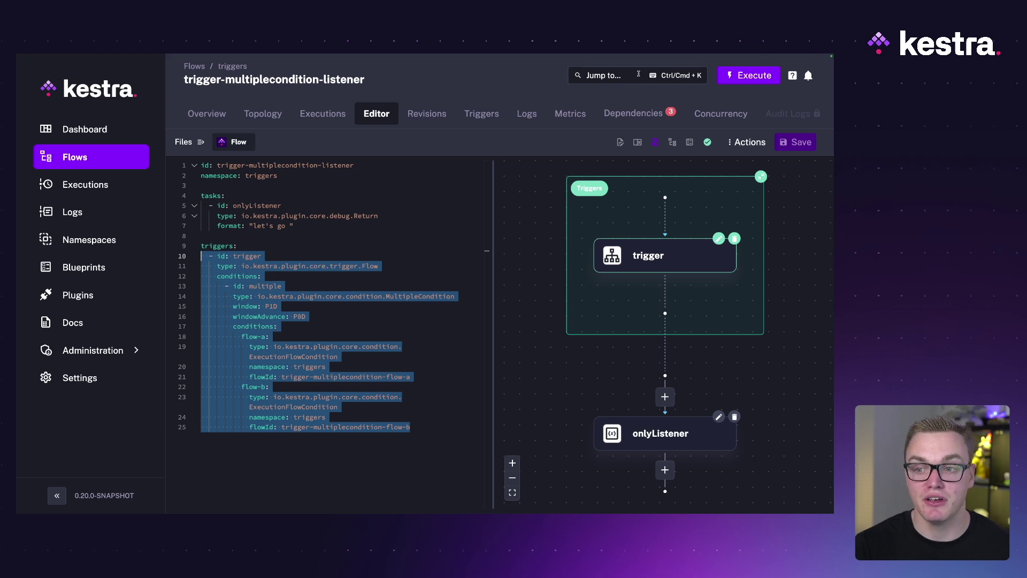
pyautogui.click(646, 113)
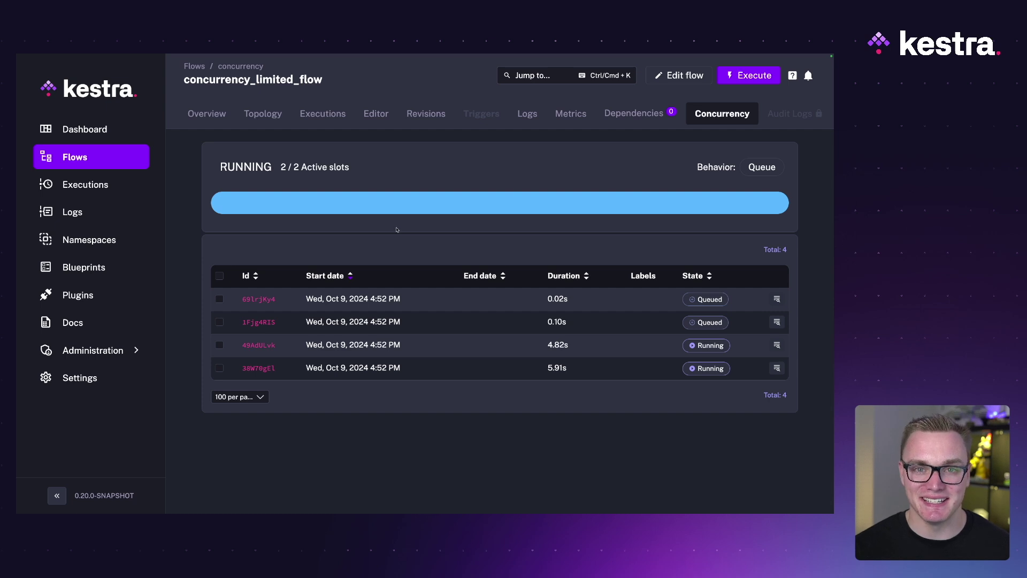
# Try the Audit Logs of concurrency_limited_flow, and look over the namespace, state and label filters and the execution list on the Executions page
pyautogui.click(790, 113)
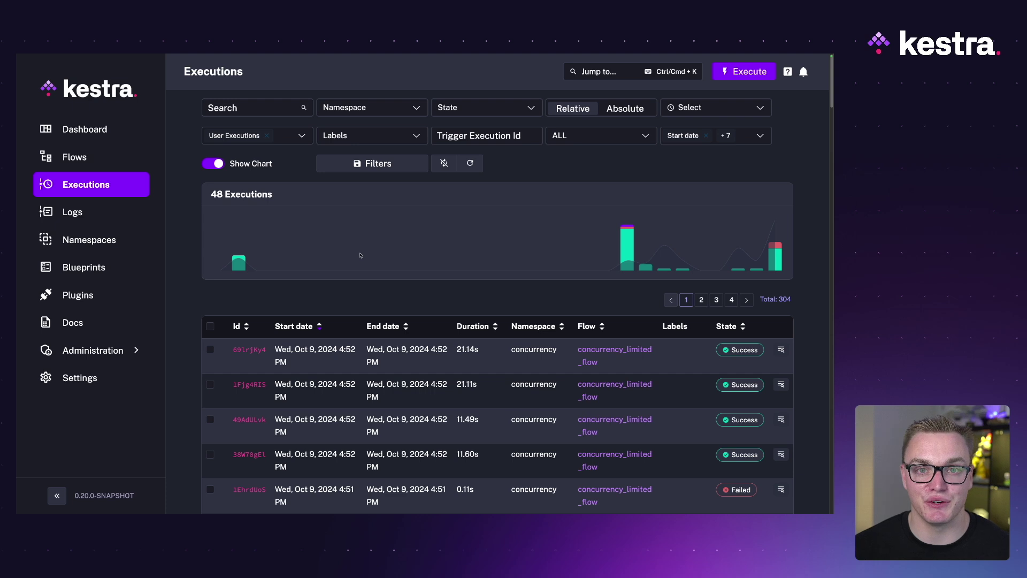
pyautogui.click(377, 107)
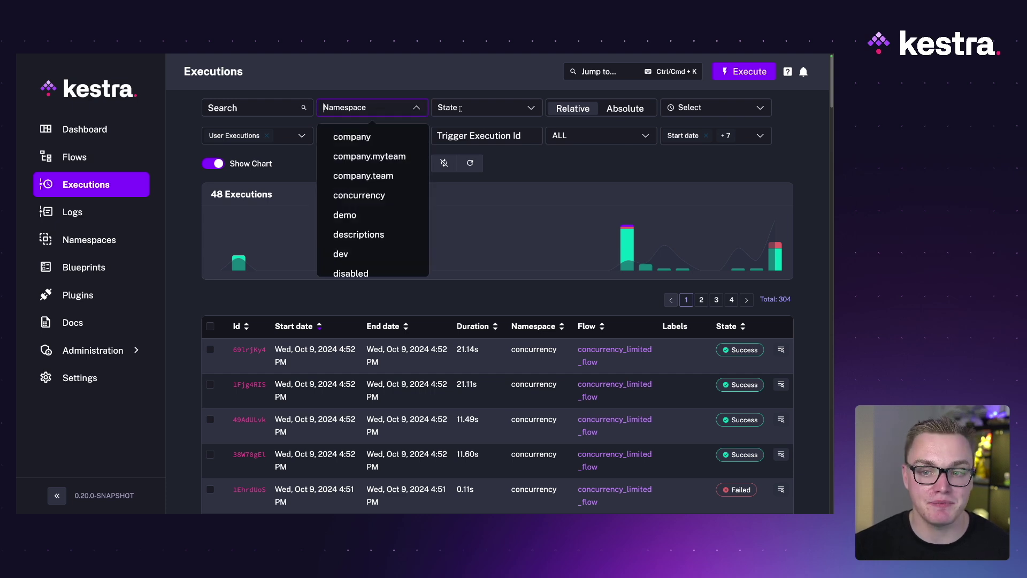
pyautogui.click(478, 107)
pyautogui.click(478, 107)
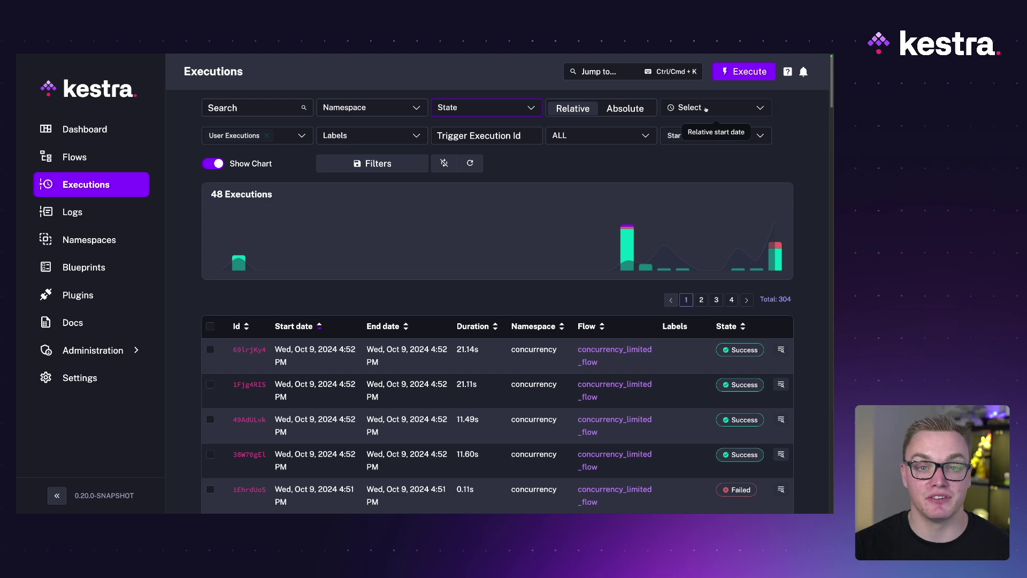
pyautogui.click(382, 133)
pyautogui.click(389, 130)
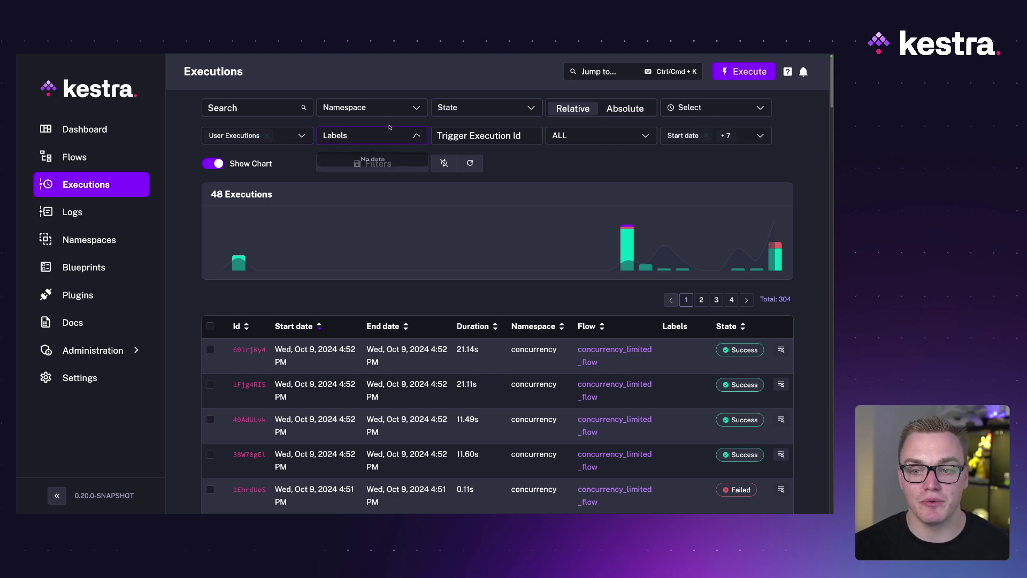
pyautogui.scroll(-2, 481, 296)
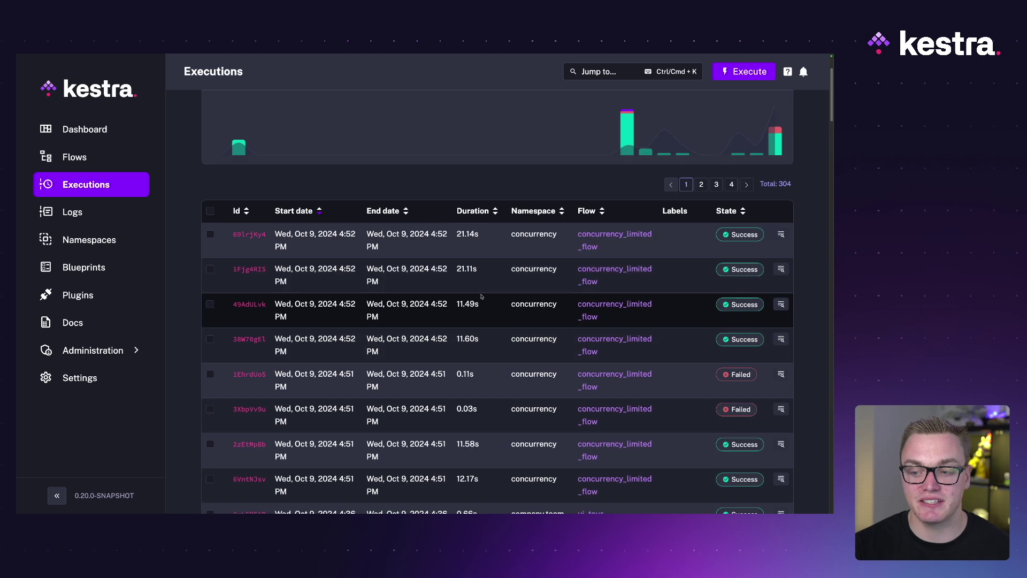
pyautogui.scroll(2, 481, 296)
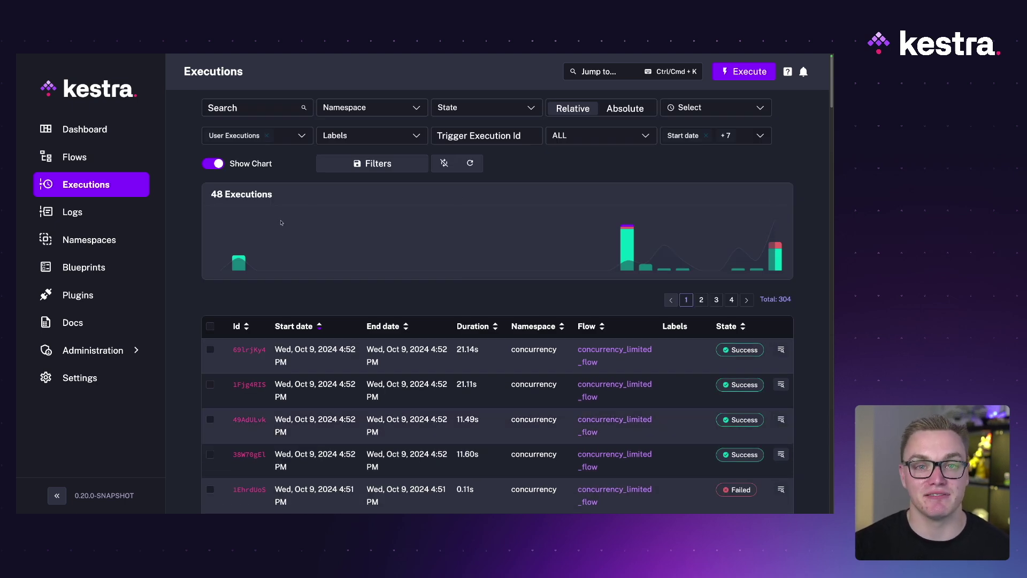
# Filter the executions by the label "status: bug", clear that filter again, and toggle automatic refresh
pyautogui.click(355, 137)
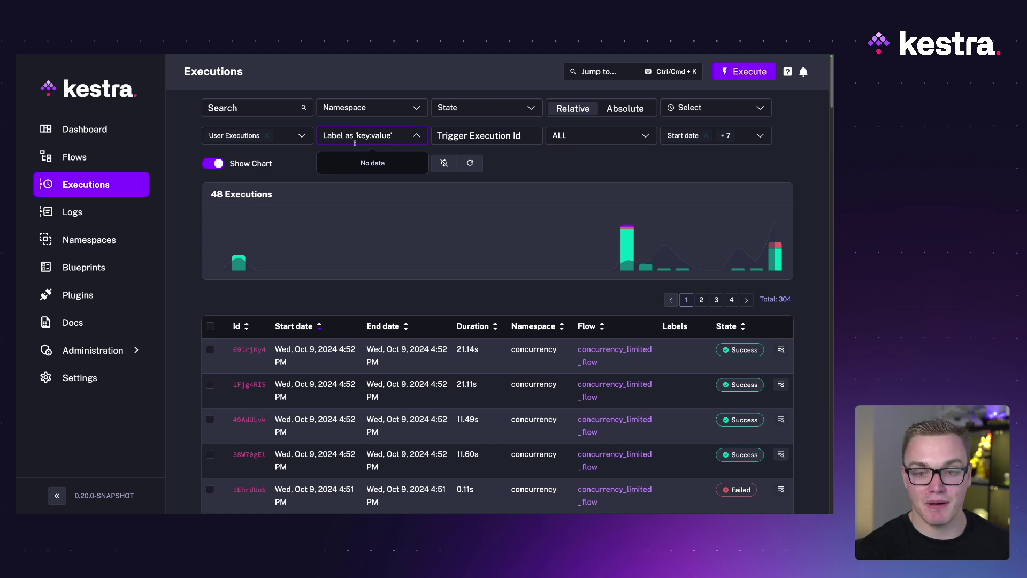
pyautogui.write('status: bug')
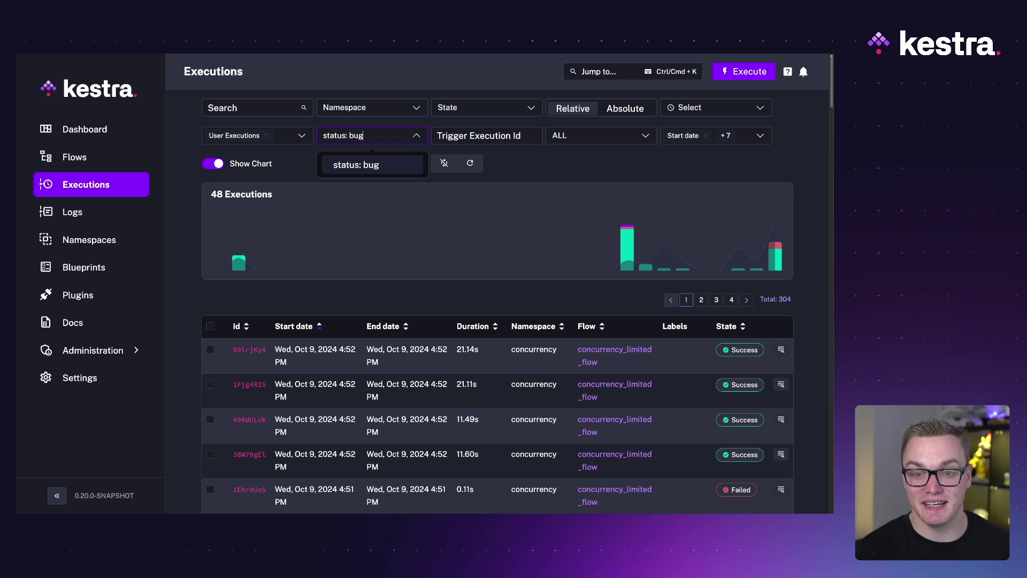
pyautogui.press('Return')
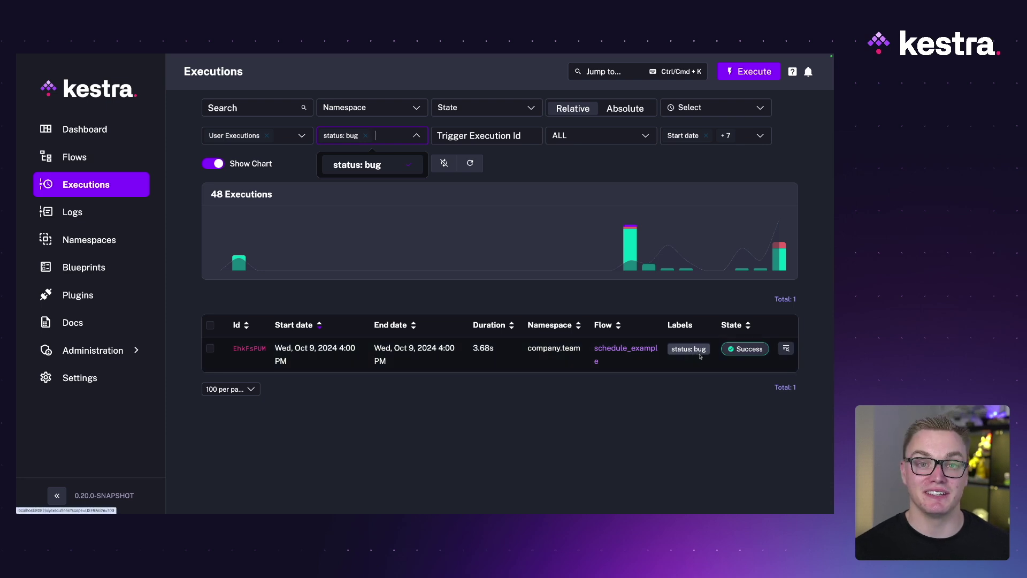
pyautogui.click(365, 136)
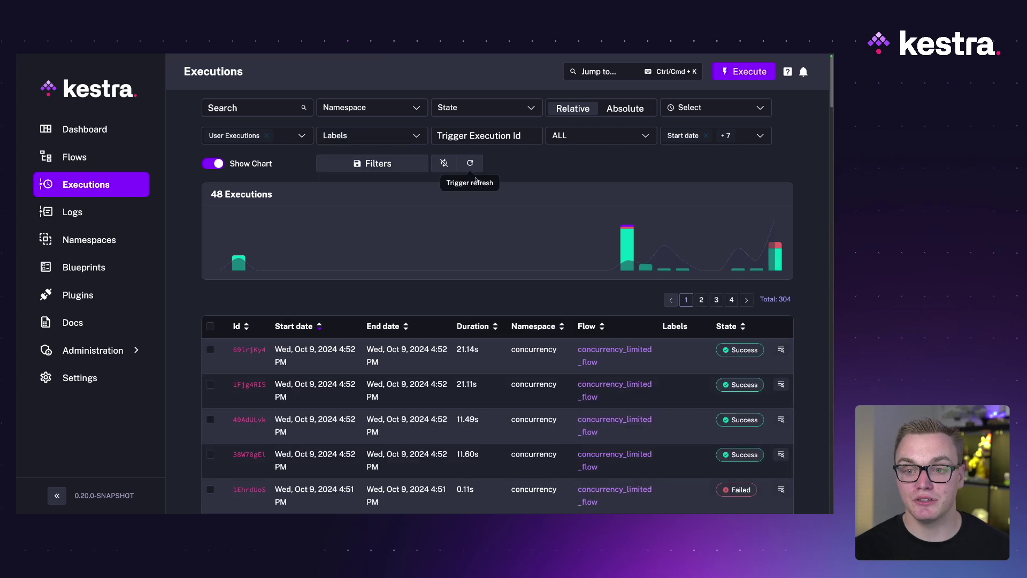
pyautogui.click(443, 164)
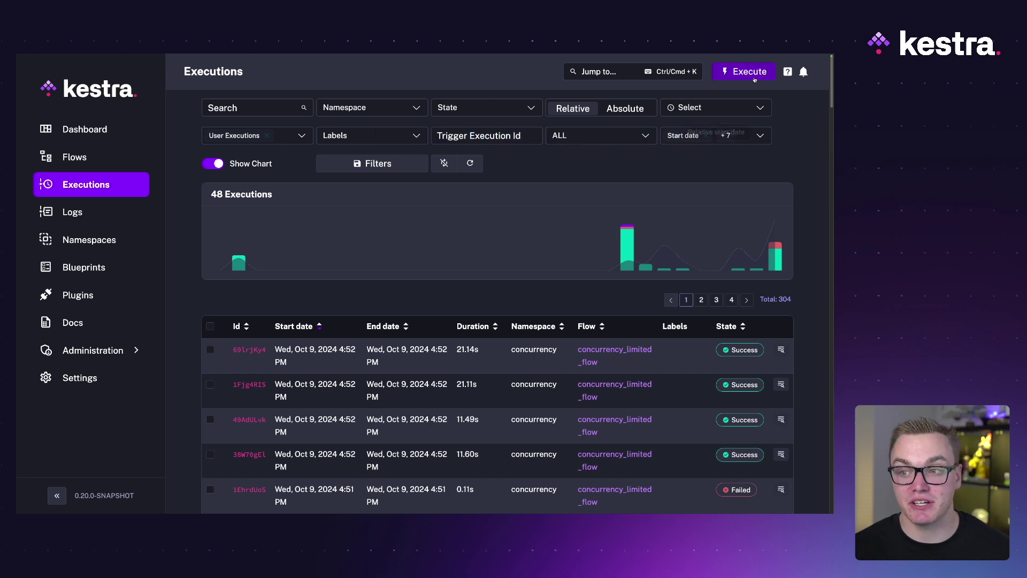
# Execute concurrency_limited_flow from the concurrency namespace directly from the Executions page
pyautogui.click(749, 72)
pyautogui.click(339, 176)
pyautogui.scroll(-5, 275, 298)
pyautogui.scroll(8, 279, 318)
pyautogui.click(278, 254)
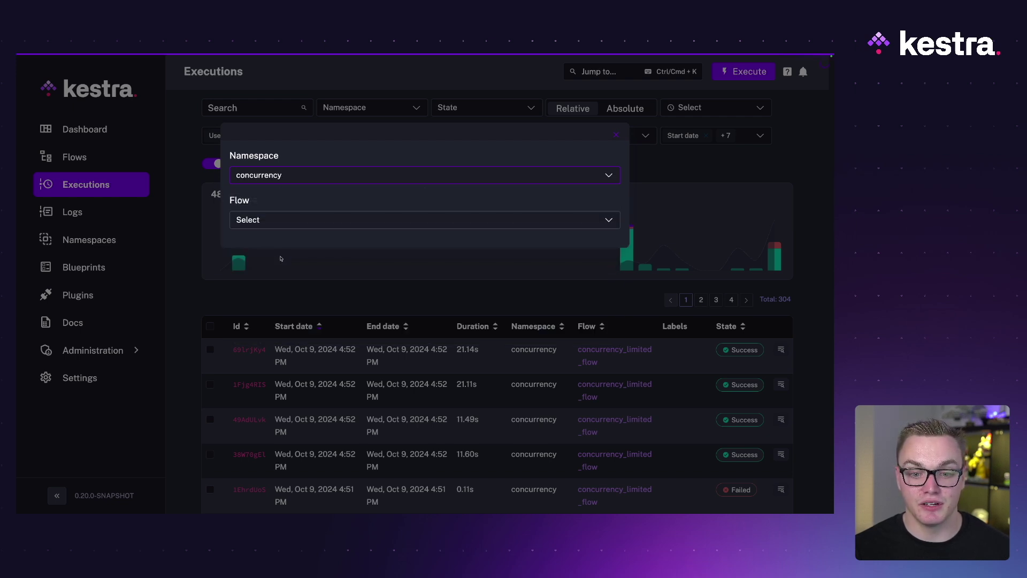
pyautogui.click(284, 220)
pyautogui.click(282, 249)
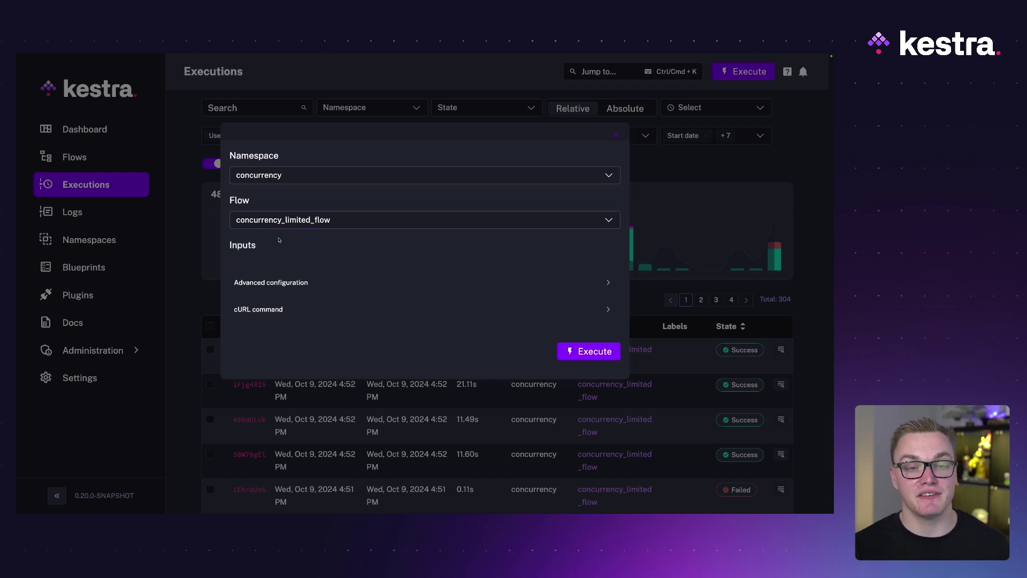
pyautogui.click(588, 350)
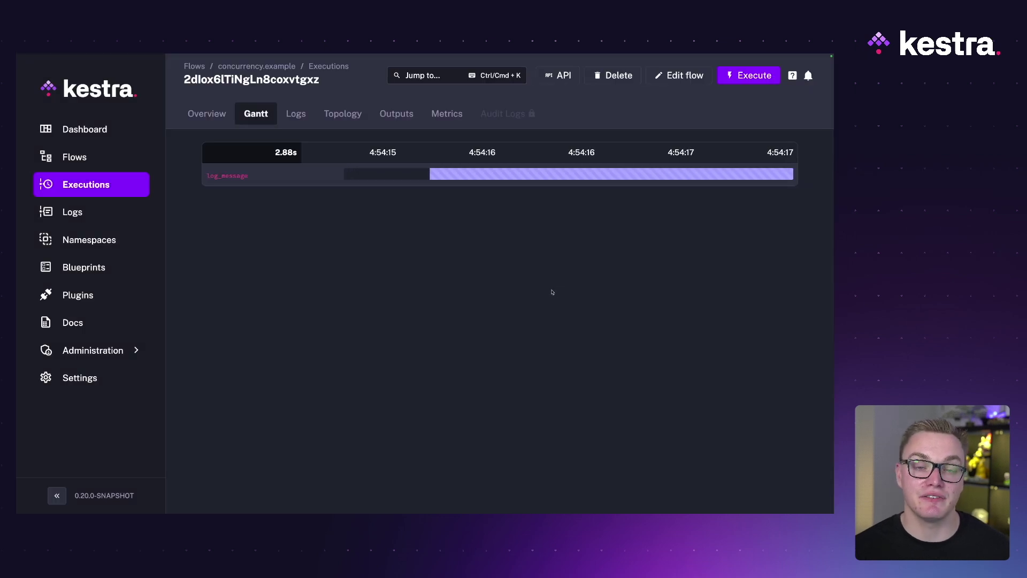
# Inspect the log_message task in the execution's Gantt view, and examine the concurrency limit error on the Logs page
pyautogui.click(567, 173)
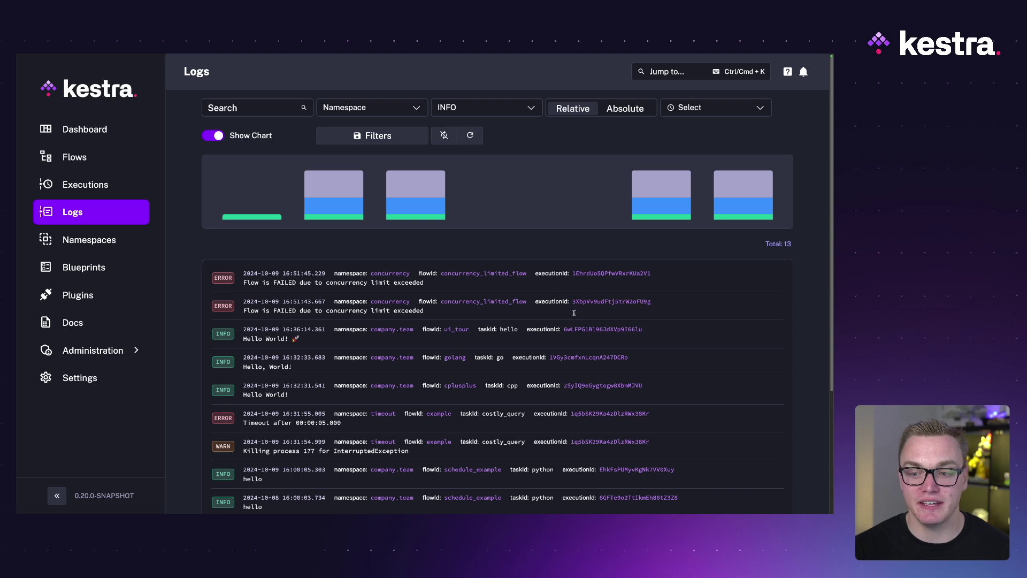
pyautogui.moveTo(324, 311); pyautogui.dragTo(390, 311)
pyautogui.click(404, 311)
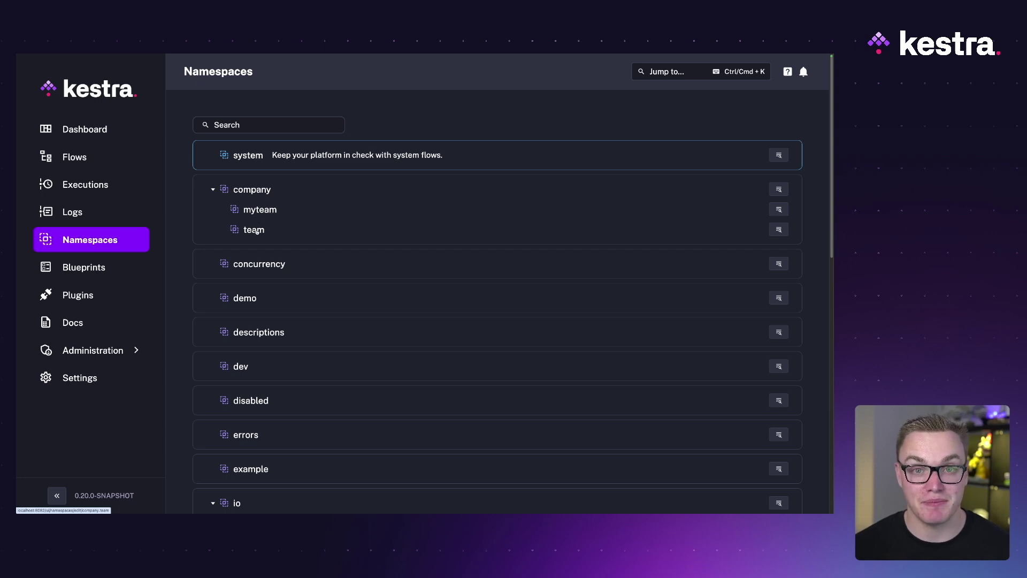
# Collapse and re-expand the company namespace, and browse the blueprints offered in the system namespace
pyautogui.click(214, 189)
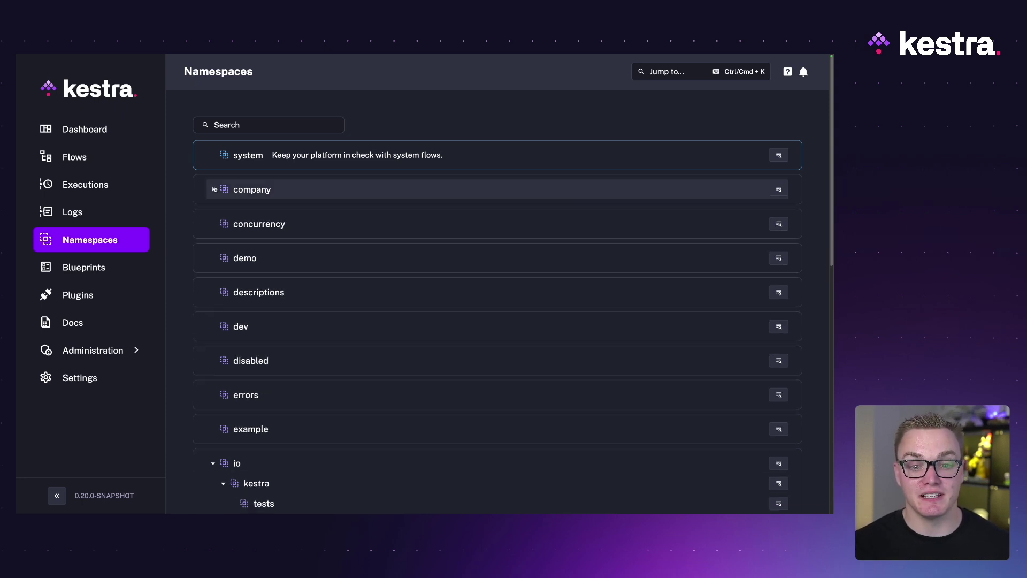
pyautogui.click(214, 190)
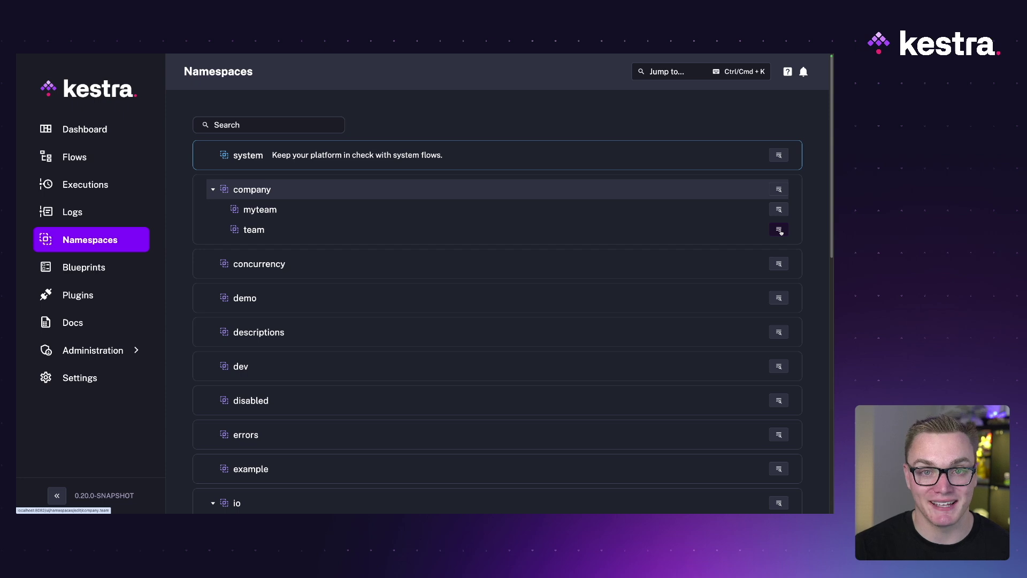
pyautogui.click(253, 157)
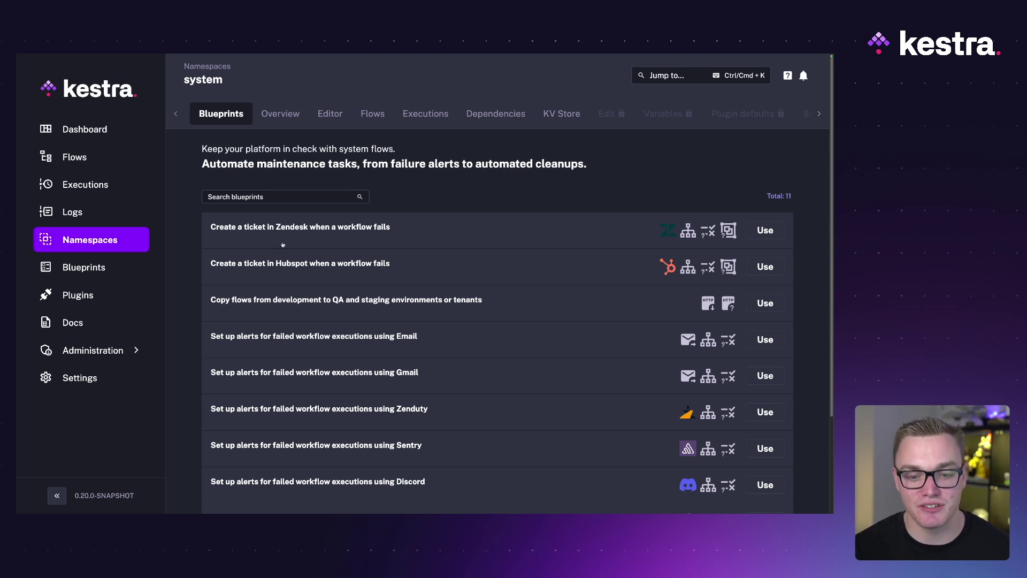
pyautogui.scroll(-3, 405, 237)
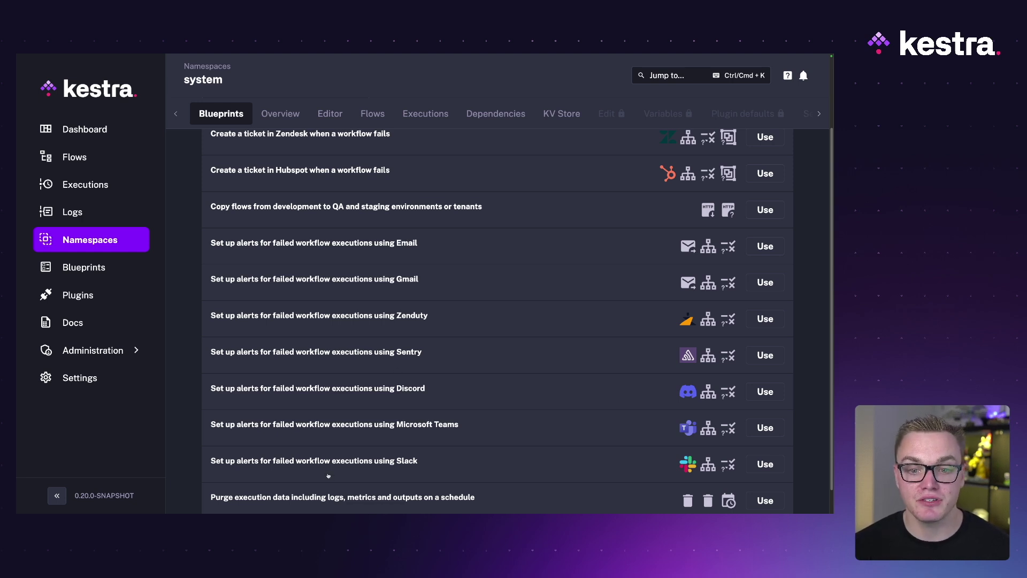
pyautogui.scroll(3, 327, 460)
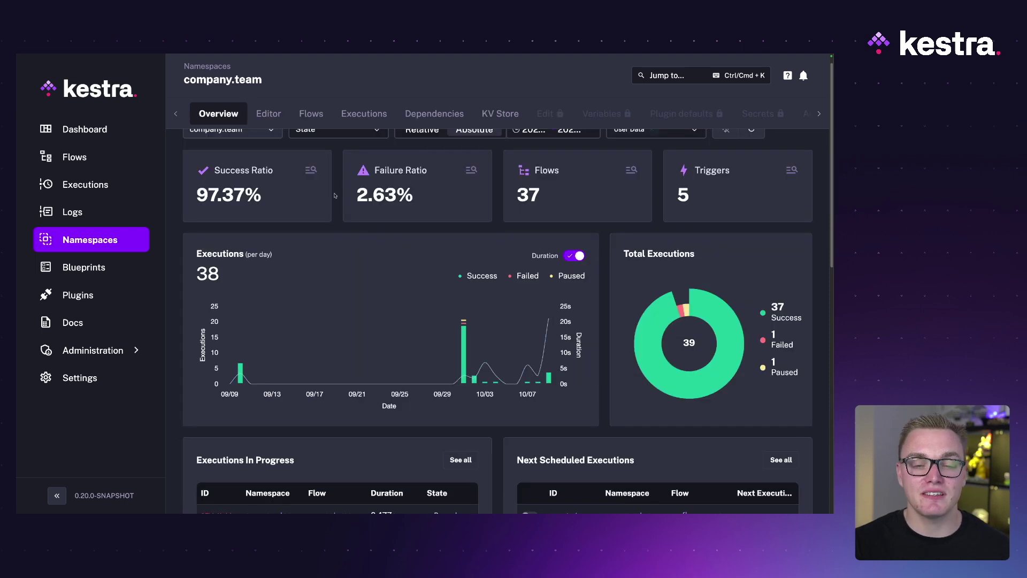
# Examine the overview dashboard of the company.team namespace, including its scheduled executions and executions per namespace
pyautogui.scroll(1, 338, 198)
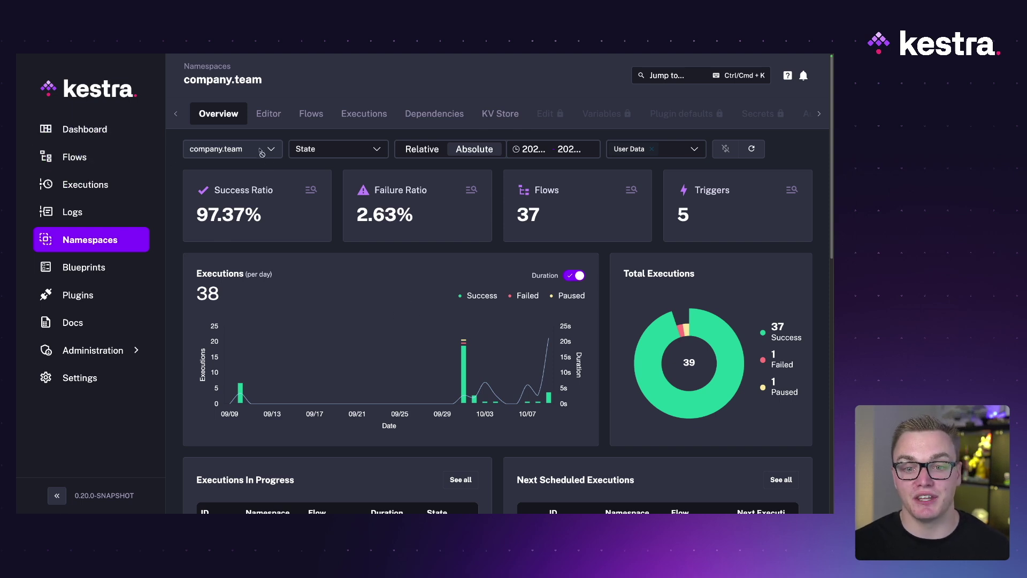
pyautogui.scroll(-5, 405, 269)
pyautogui.scroll(-6, 347, 378)
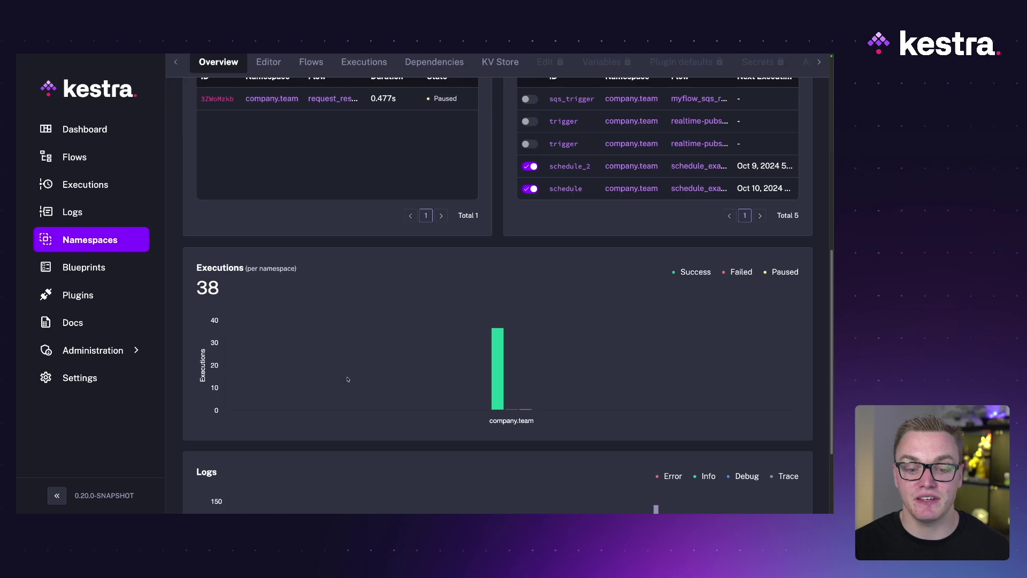
pyautogui.scroll(11, 353, 371)
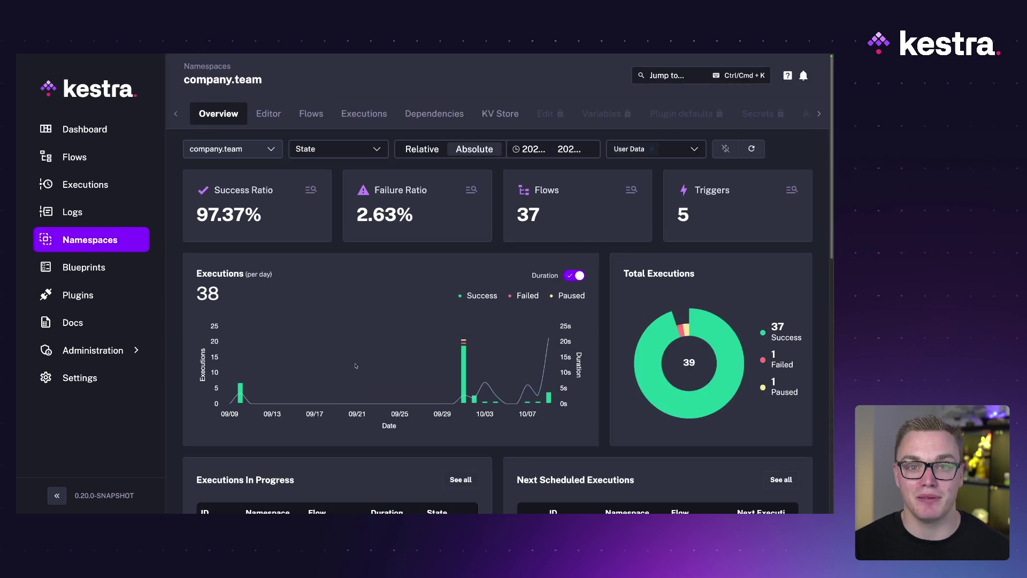
# Review the company.team namespace's files, opening hello_world.c, as well as its flows, executions and dependency graph
pyautogui.click(270, 115)
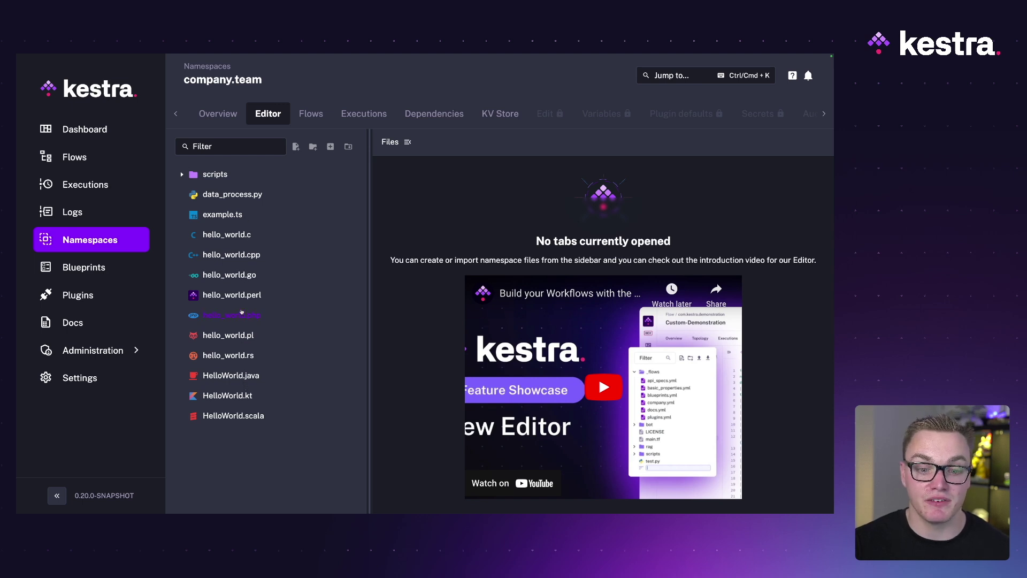
pyautogui.click(242, 238)
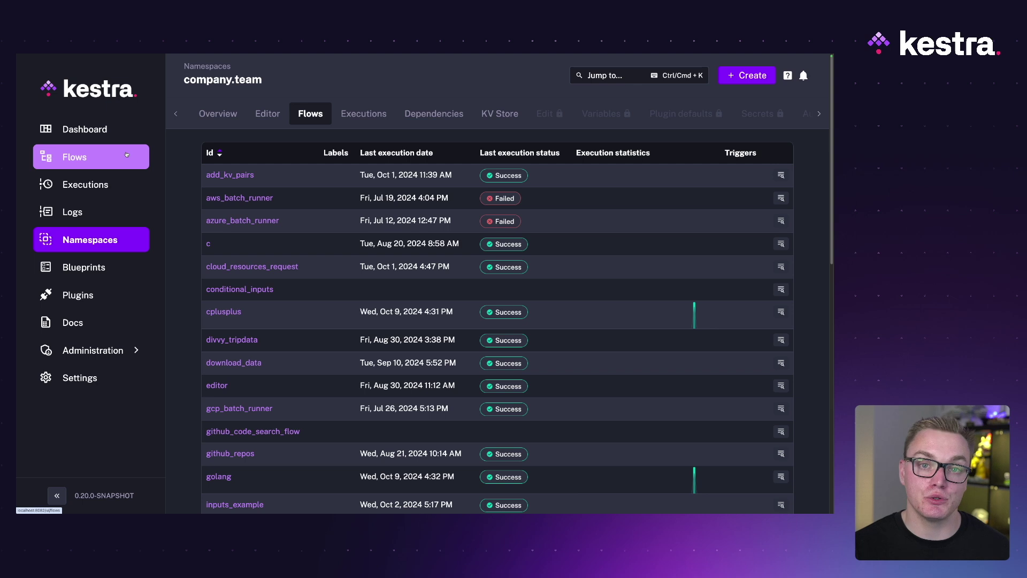
pyautogui.scroll(-6, 390, 222)
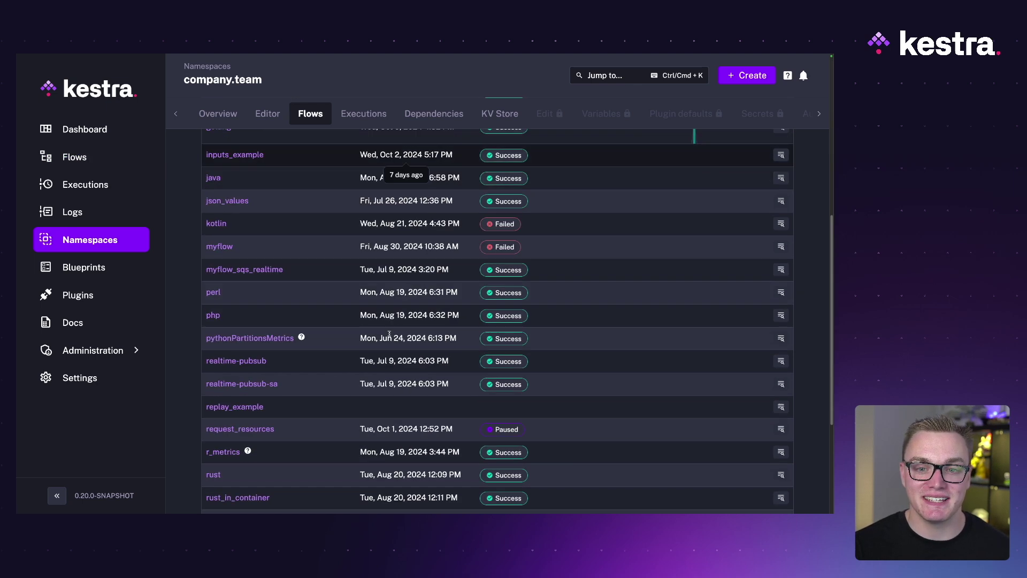
pyautogui.scroll(6, 393, 268)
pyautogui.click(372, 114)
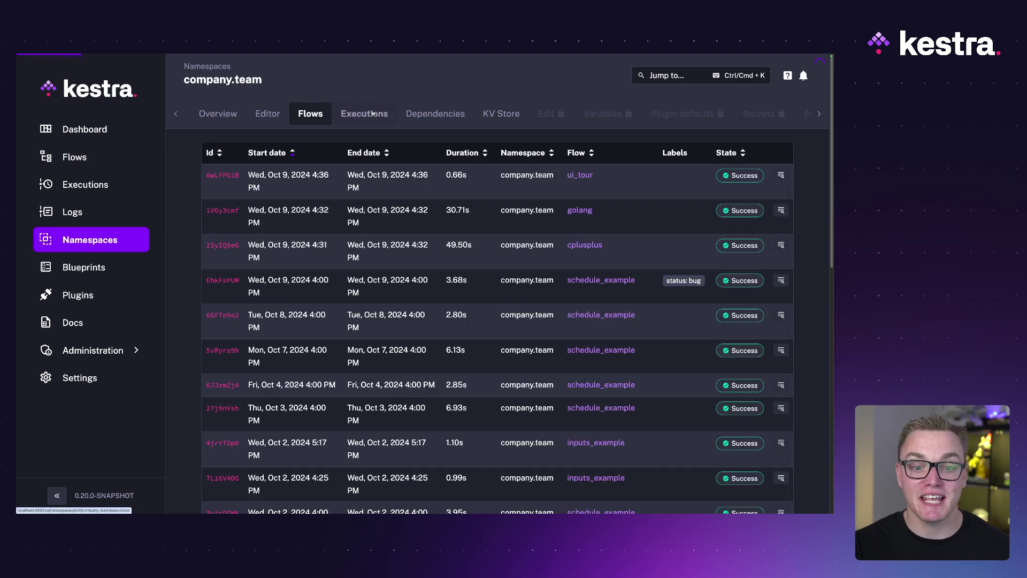
pyautogui.click(434, 114)
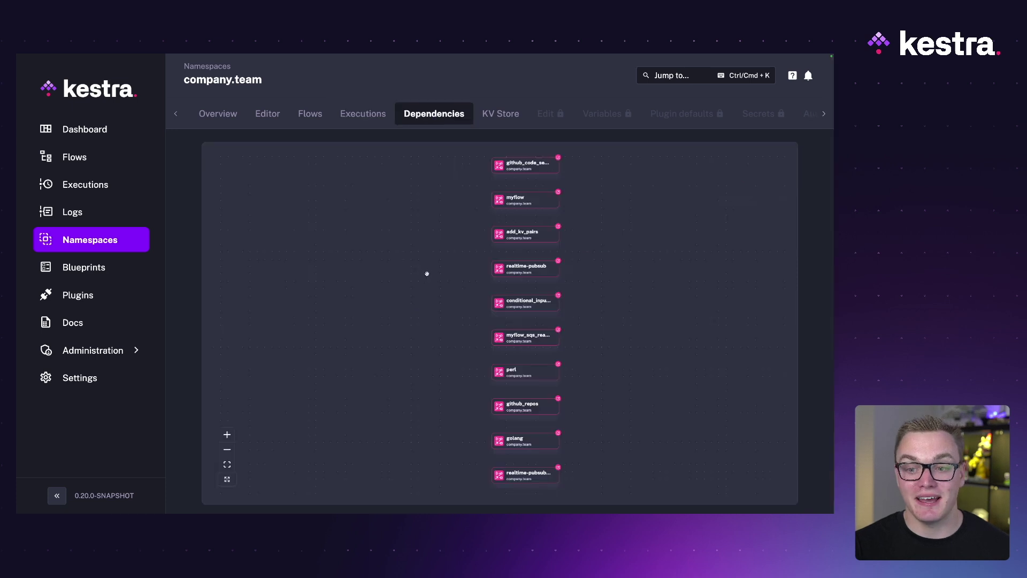
pyautogui.scroll(-1, 424, 275)
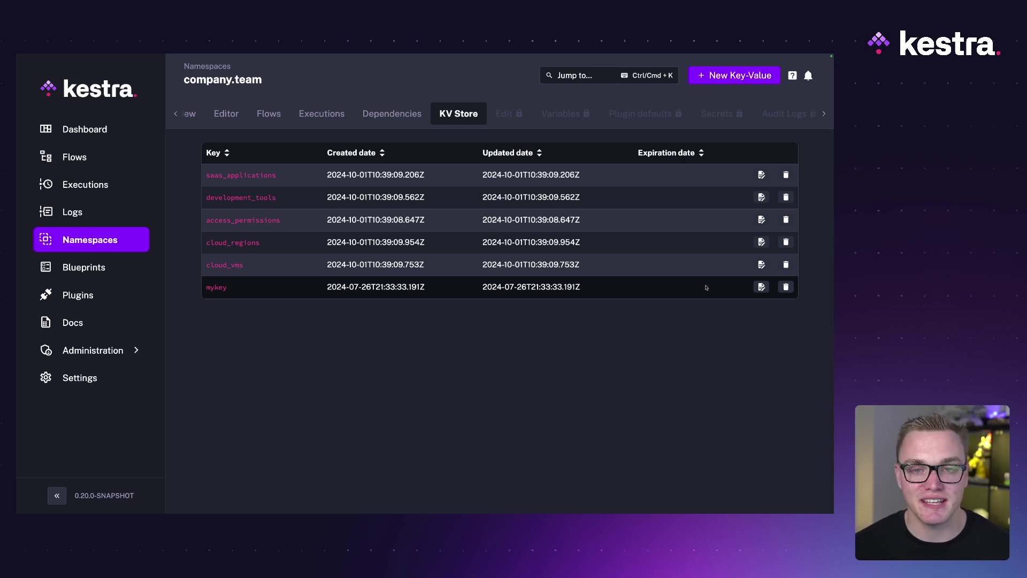
# Search the blueprints for "python", use the one that converts a zipped CSV to parquet, and inspect its get_zipfile references
pyautogui.click(127, 269)
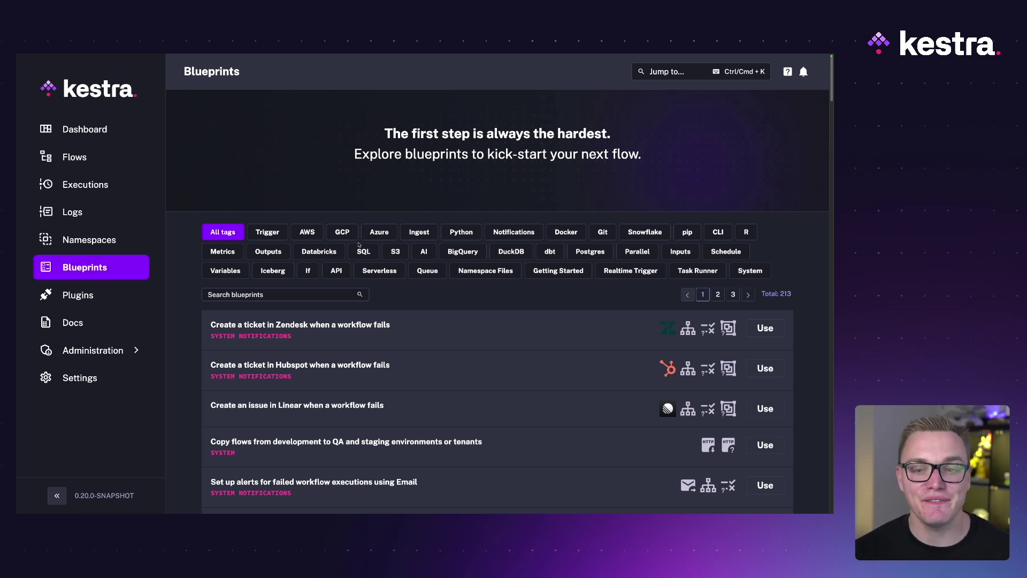
pyautogui.click(246, 294)
pyautogui.write('python')
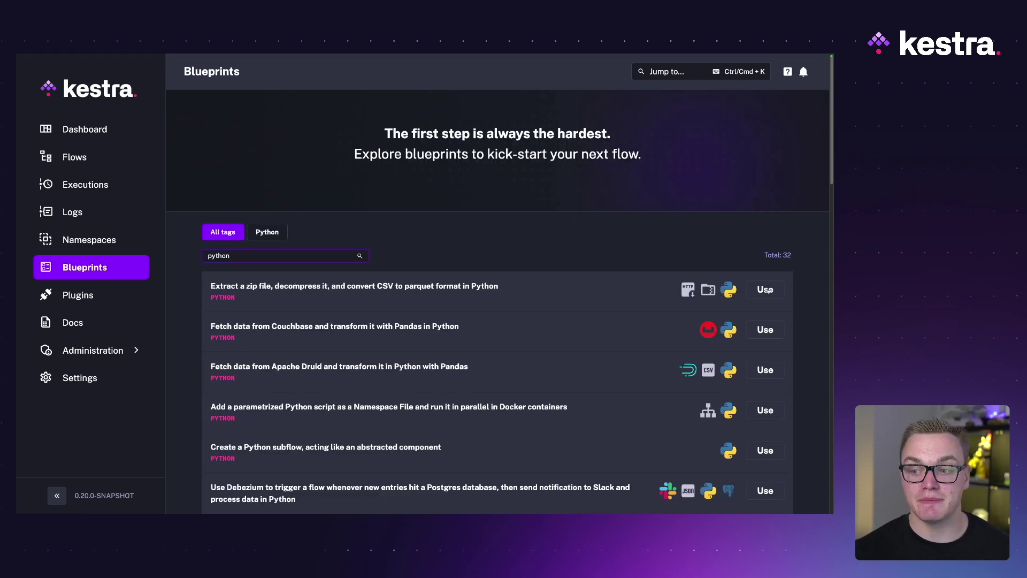
pyautogui.click(765, 289)
pyautogui.click(405, 211)
pyautogui.moveTo(353, 289)
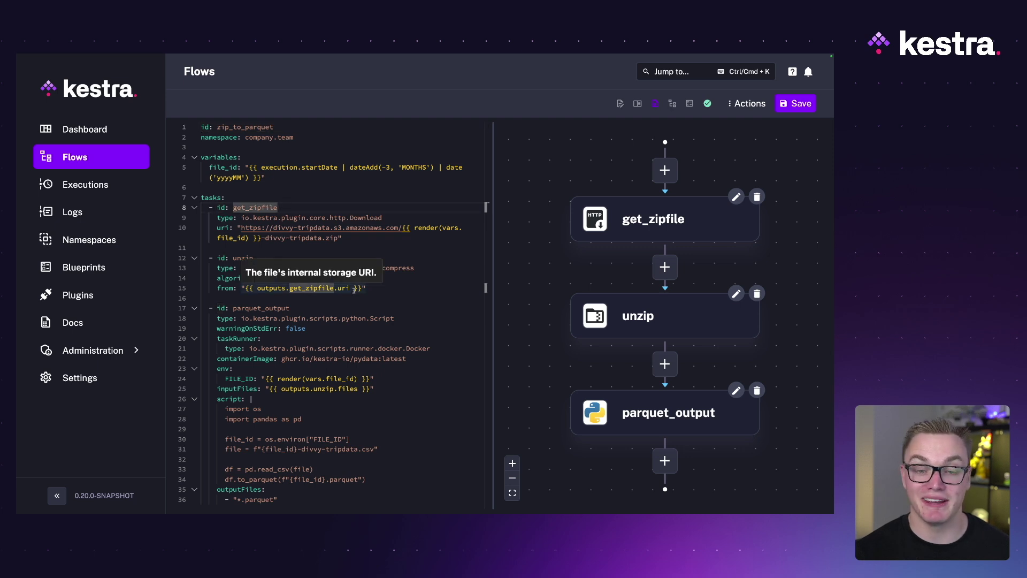
# Return to the blueprints and open "Create a ticket in Zendesk when a workflow fails"
pyautogui.click(124, 277)
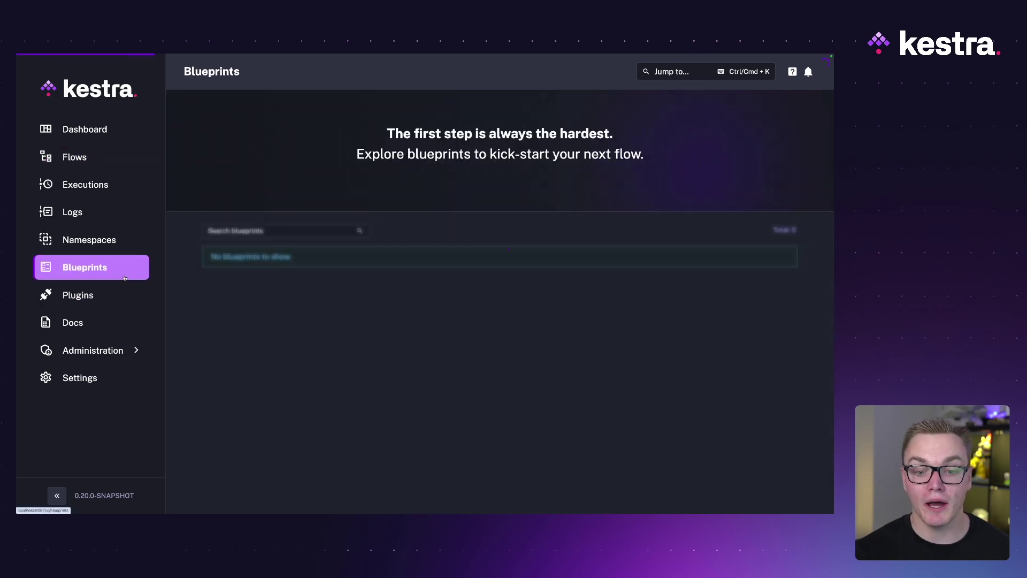
pyautogui.click(337, 329)
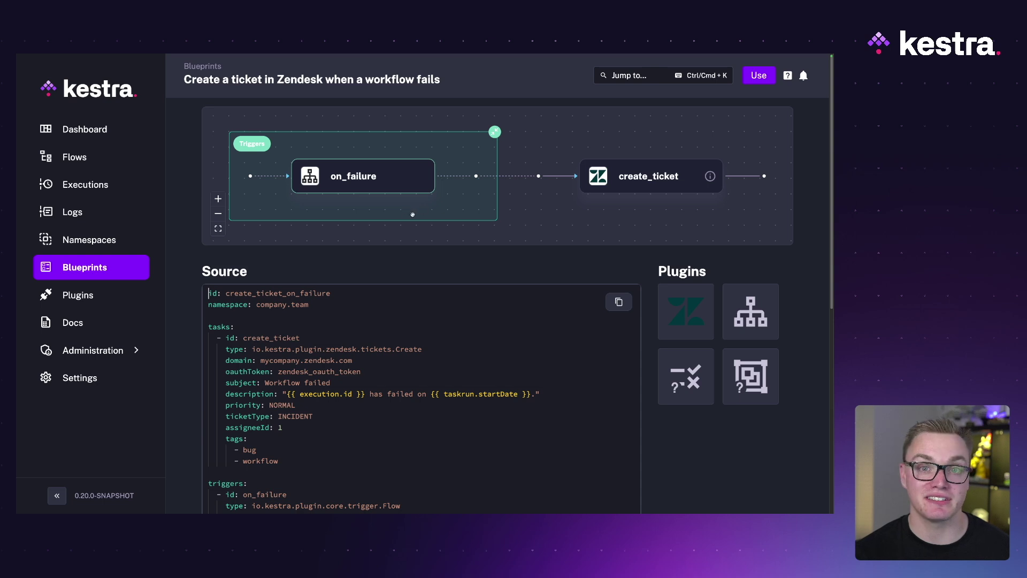
# Review the source and description of the Zendesk ticket blueprint
pyautogui.scroll(-3, 404, 217)
pyautogui.scroll(-7, 507, 314)
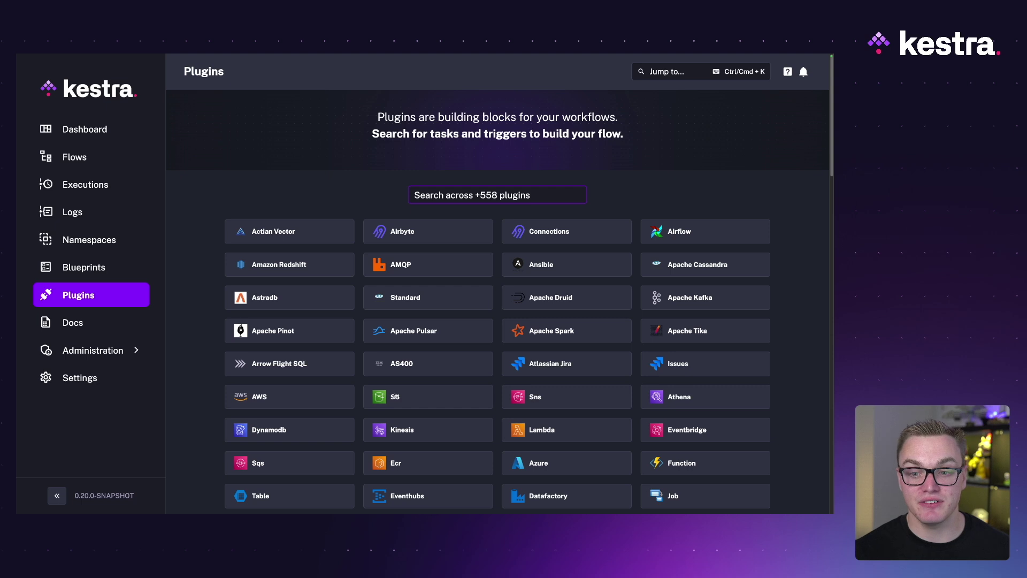
# Open the AWS S3 plugin's documentation from the plugin catalogue and examine the Copy task's example, its properties and the other AWS tasks
pyautogui.click(383, 398)
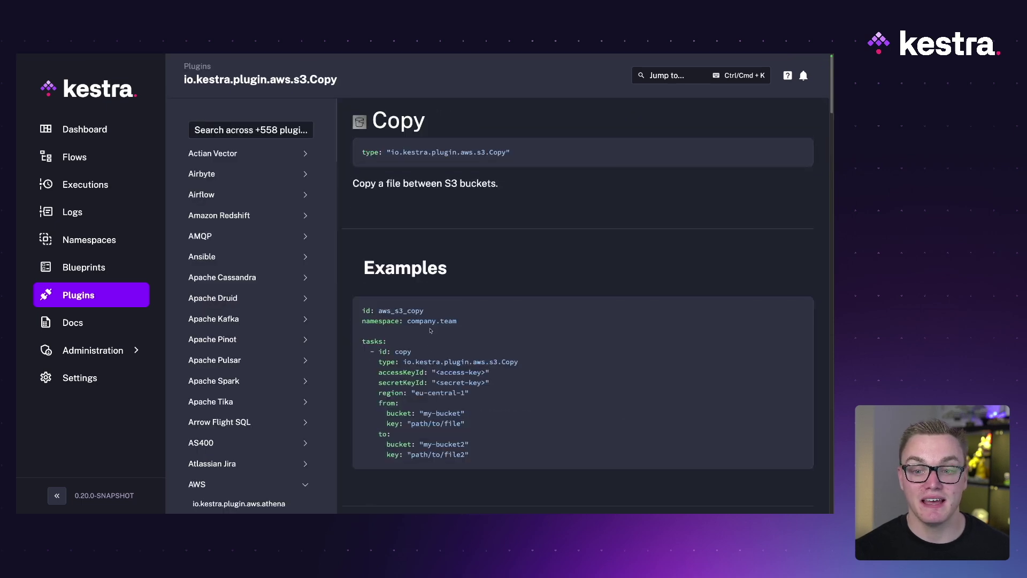
pyautogui.scroll(-3, 431, 331)
pyautogui.scroll(-10, 249, 309)
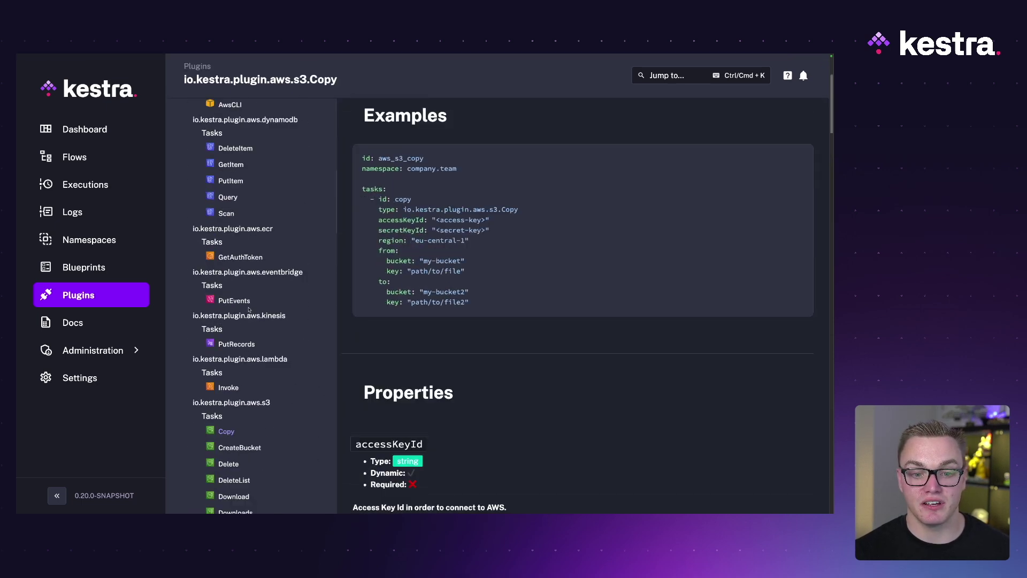
pyautogui.scroll(-3, 248, 309)
pyautogui.scroll(-5, 554, 319)
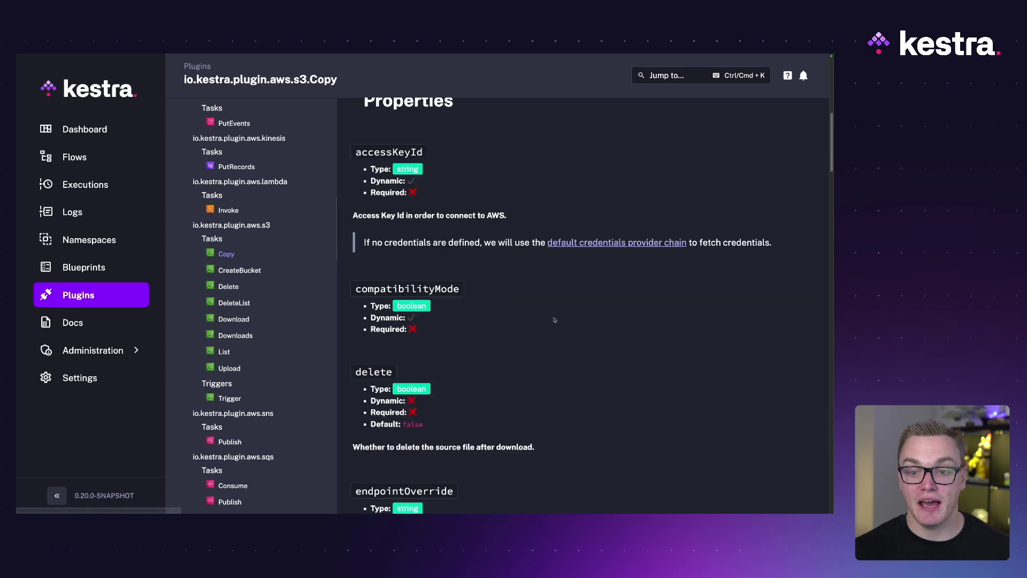
pyautogui.scroll(6, 554, 319)
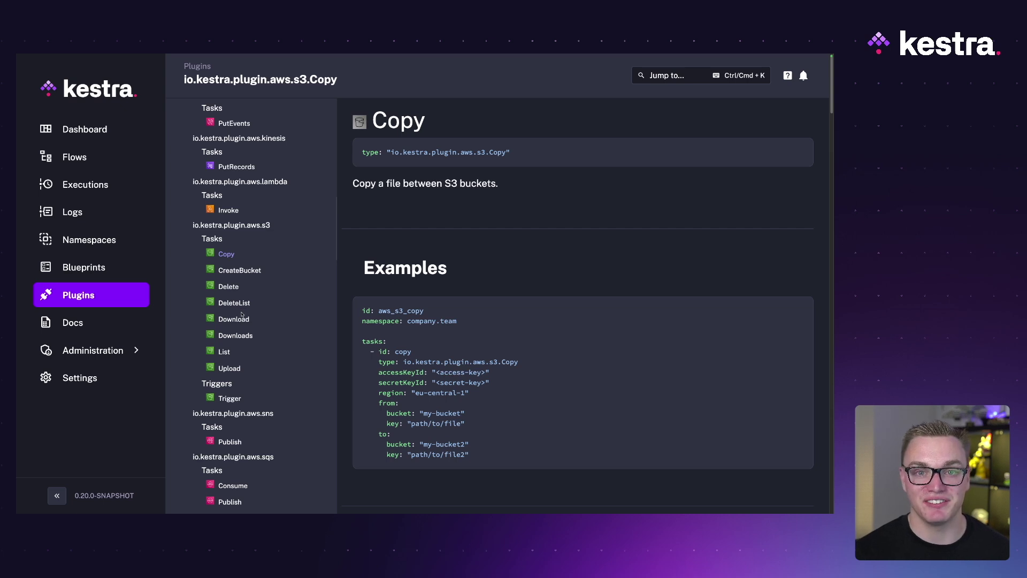
# Open the built-in docs, expand the How-to Guides and read through "Build a Custom Plugin for Kestra"
pyautogui.click(111, 318)
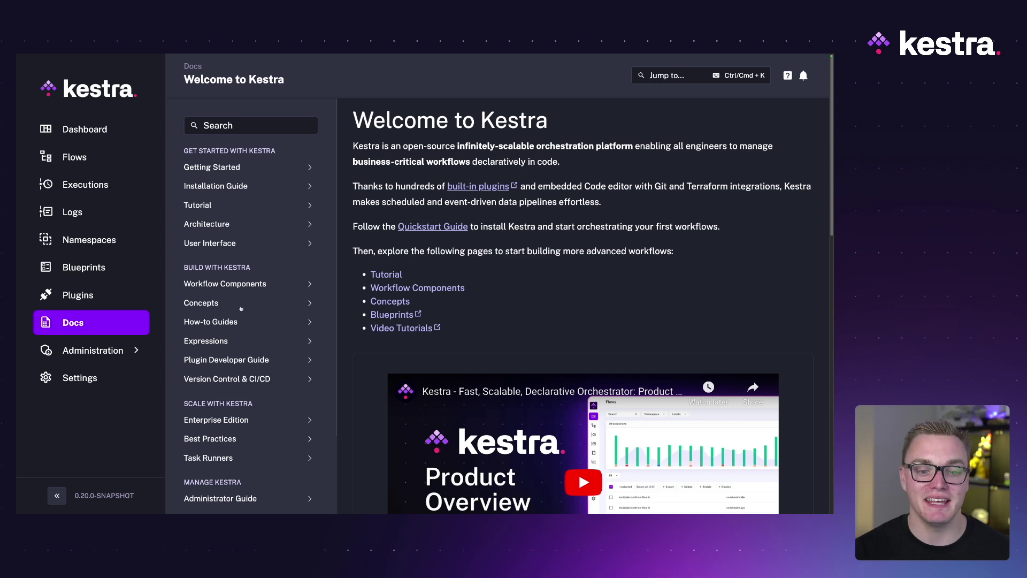
pyautogui.scroll(-1, 254, 306)
pyautogui.click(311, 303)
pyautogui.scroll(-5, 310, 302)
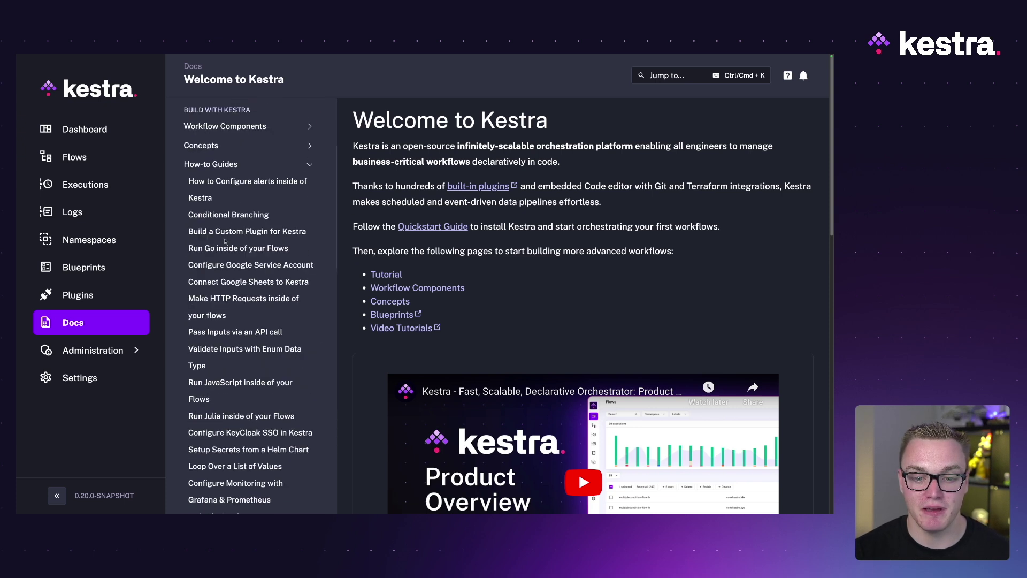
pyautogui.click(213, 233)
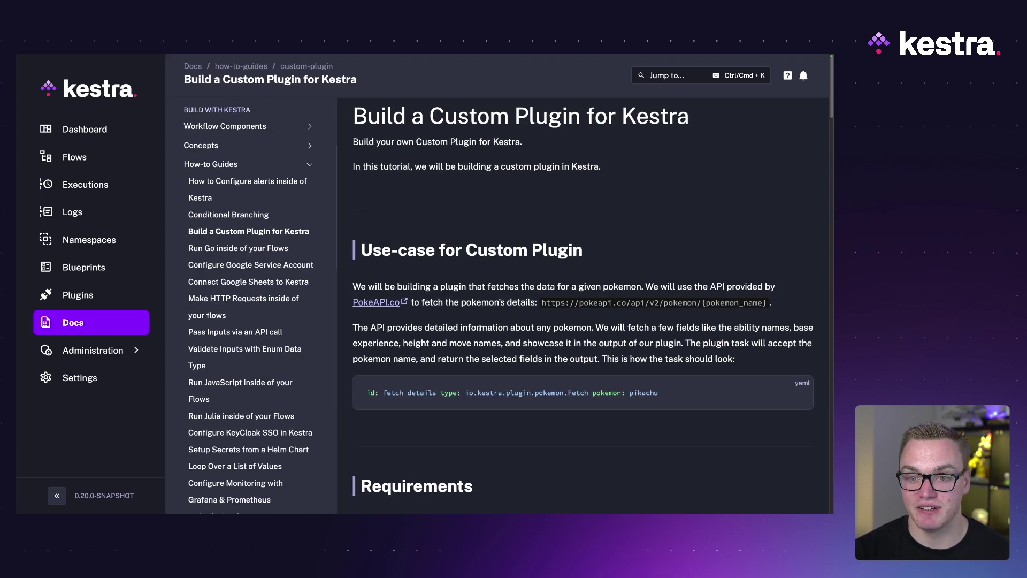
pyautogui.scroll(-5, 481, 327)
pyautogui.scroll(-5, 480, 326)
pyautogui.scroll(10, 479, 324)
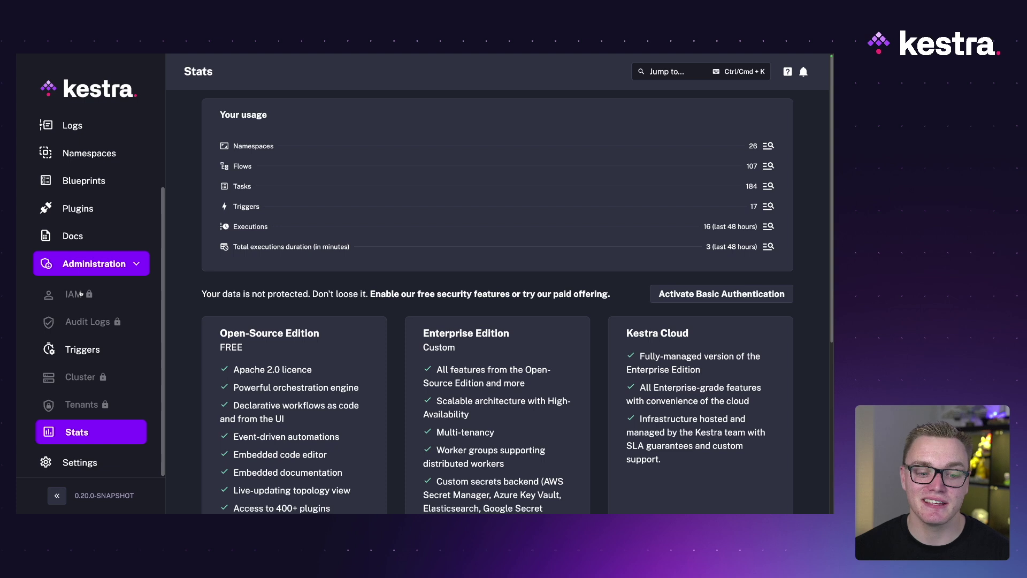
# Open the administration overview of all triggers and use its namespace filter
pyautogui.click(83, 348)
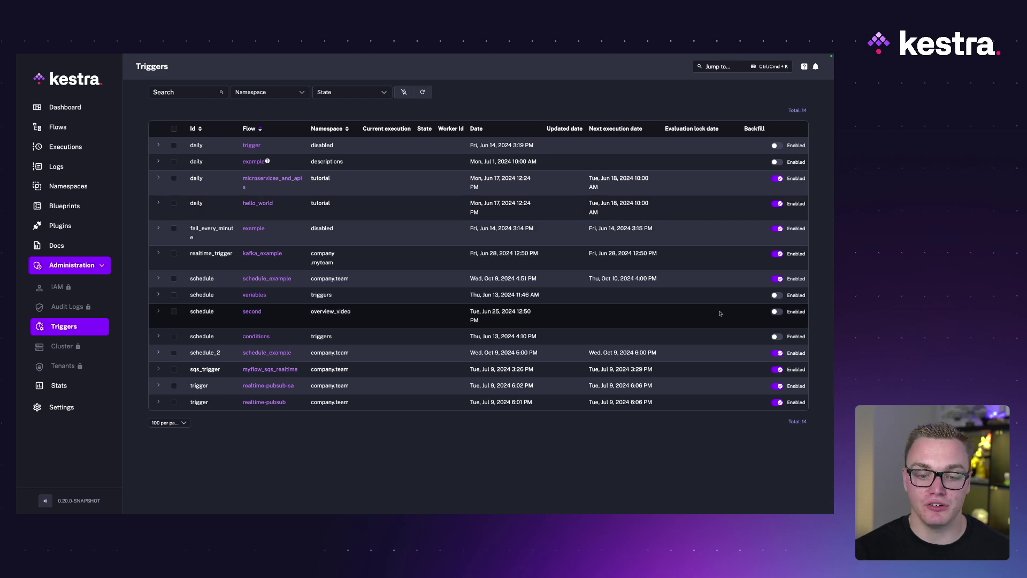
pyautogui.click(263, 92)
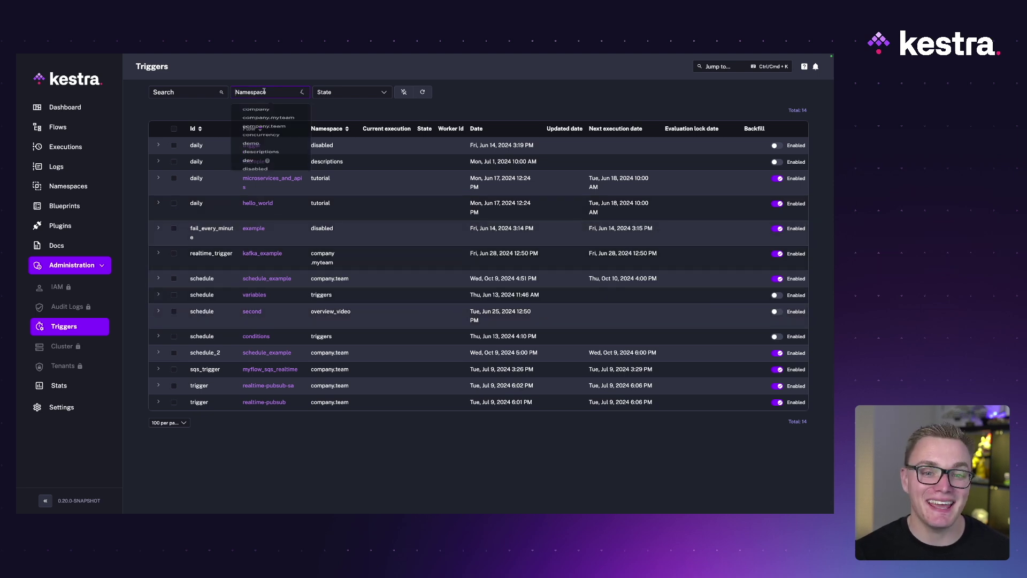
pyautogui.click(270, 138)
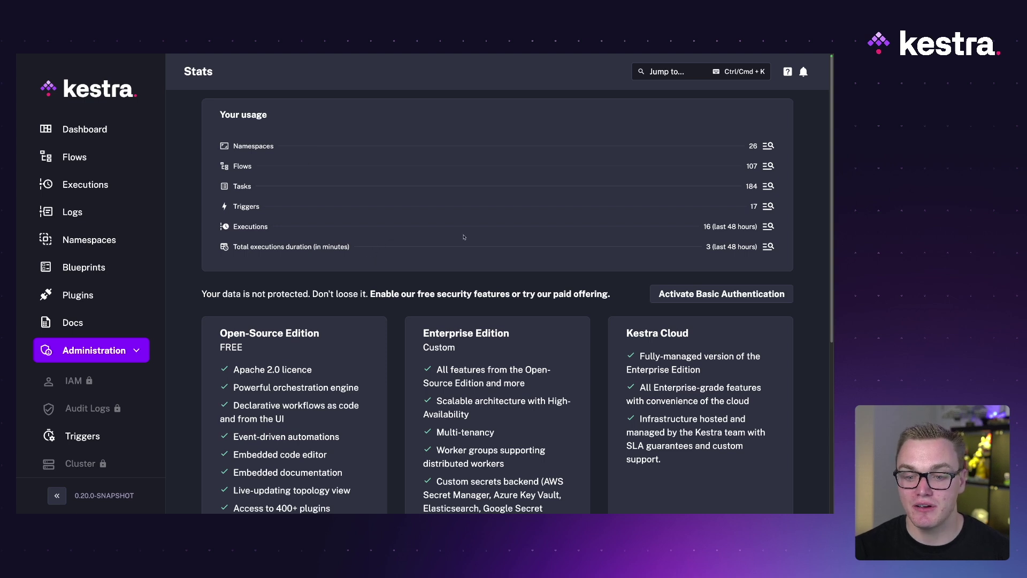
# Review the usage stats and the comparison of the Open-Source, Enterprise and Cloud editions
pyautogui.scroll(-2, 641, 270)
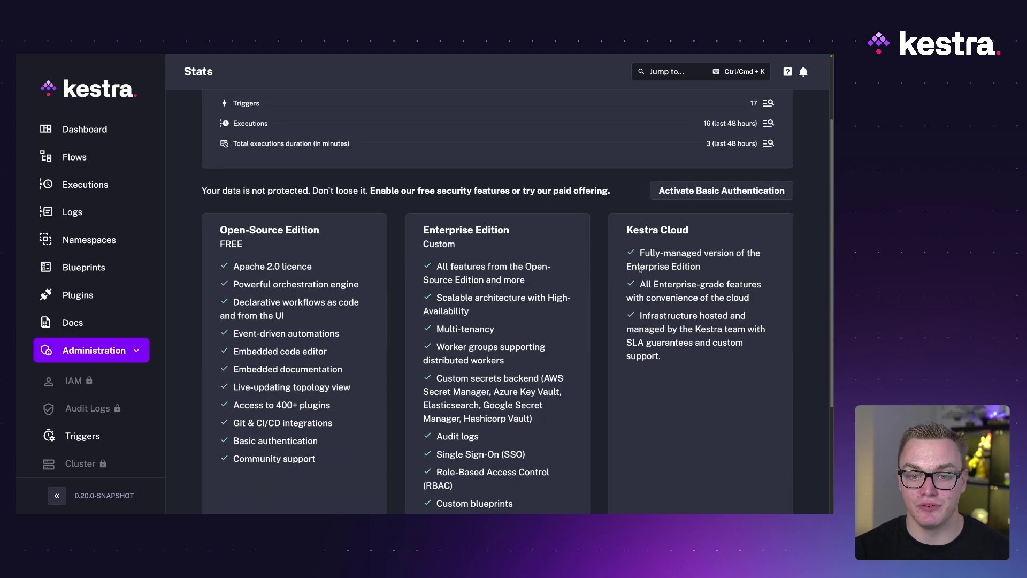
pyautogui.scroll(2, 639, 270)
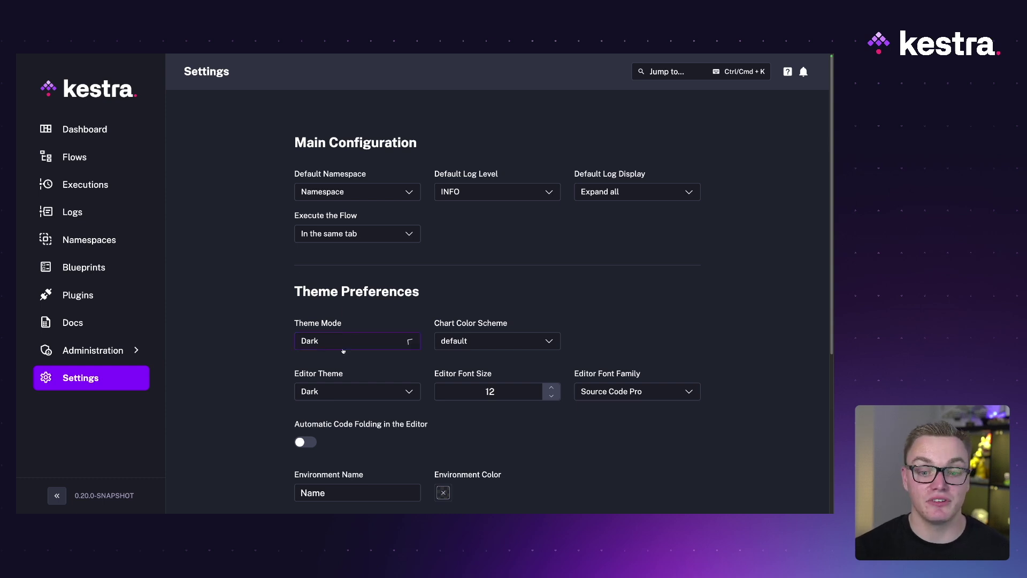
# Try another theme mode in the settings and set it back to Dark
pyautogui.click(335, 369)
pyautogui.click(342, 347)
pyautogui.click(308, 385)
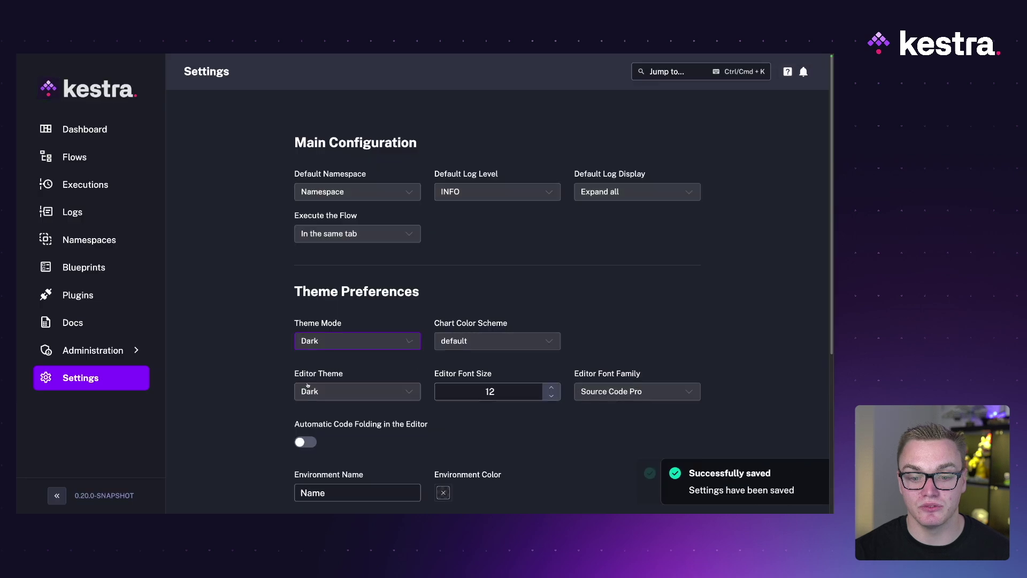
# Examine the available languages and date formats in the Language and Region settings, along with the flow export option
pyautogui.scroll(-5, 307, 385)
pyautogui.click(354, 362)
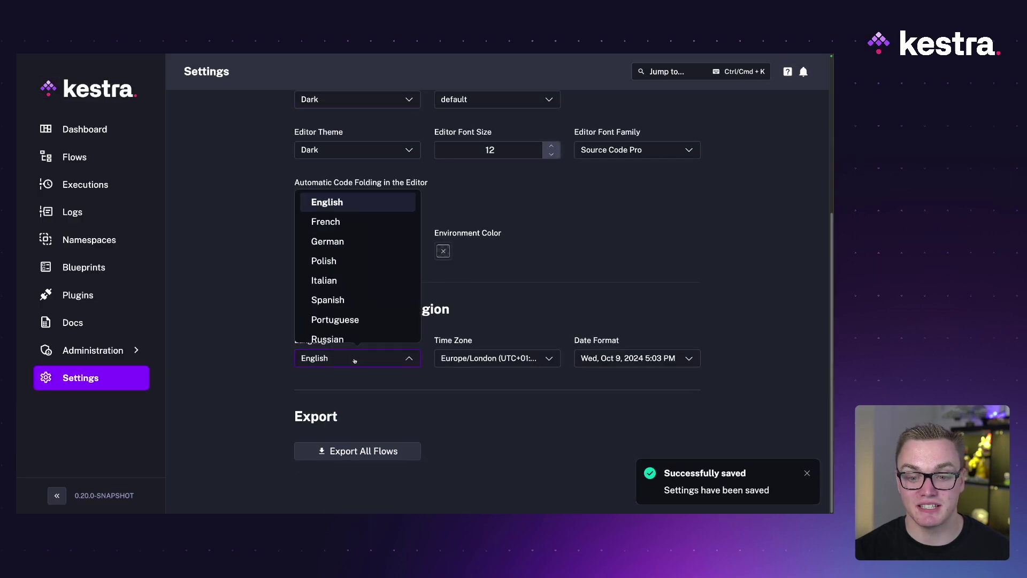
pyautogui.scroll(-3, 354, 315)
pyautogui.scroll(3, 355, 320)
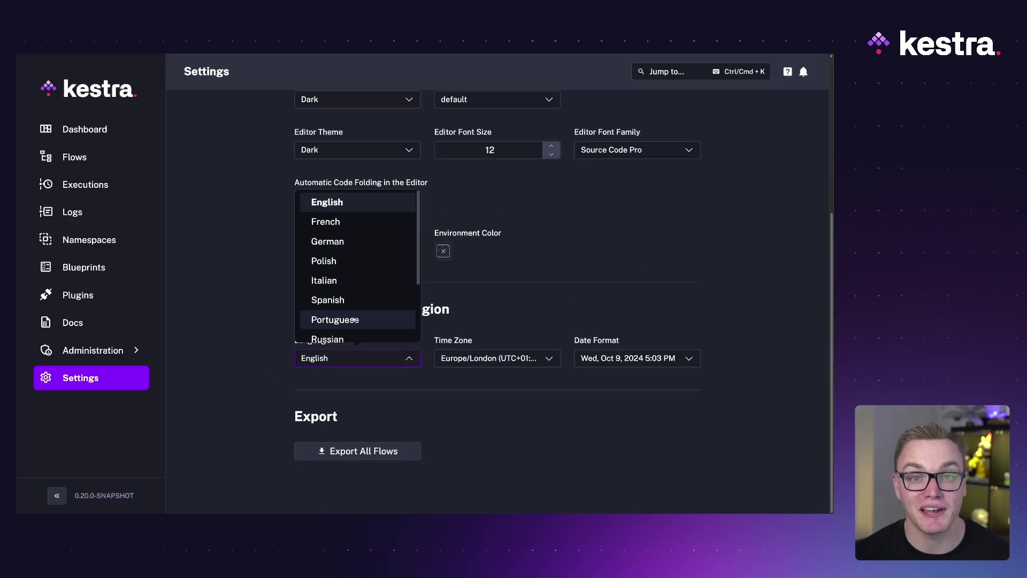
pyautogui.click(488, 289)
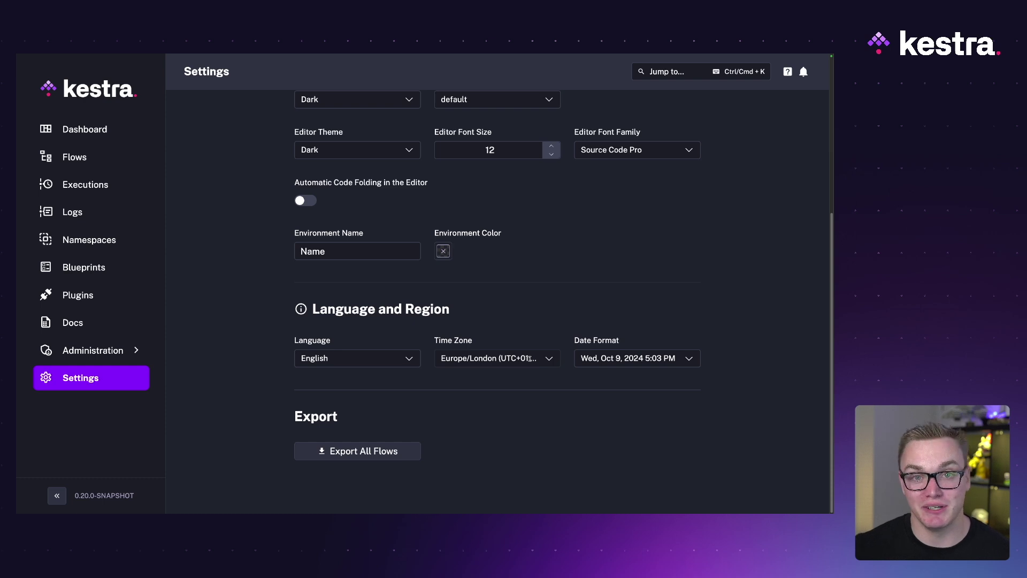
pyautogui.click(646, 369)
pyautogui.scroll(3, 661, 326)
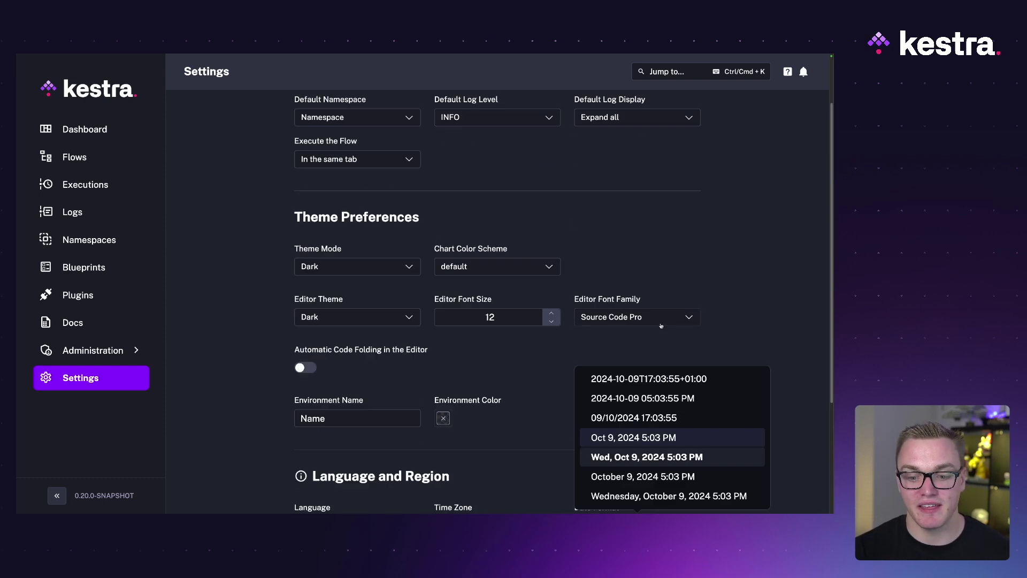
pyautogui.scroll(-3, 377, 446)
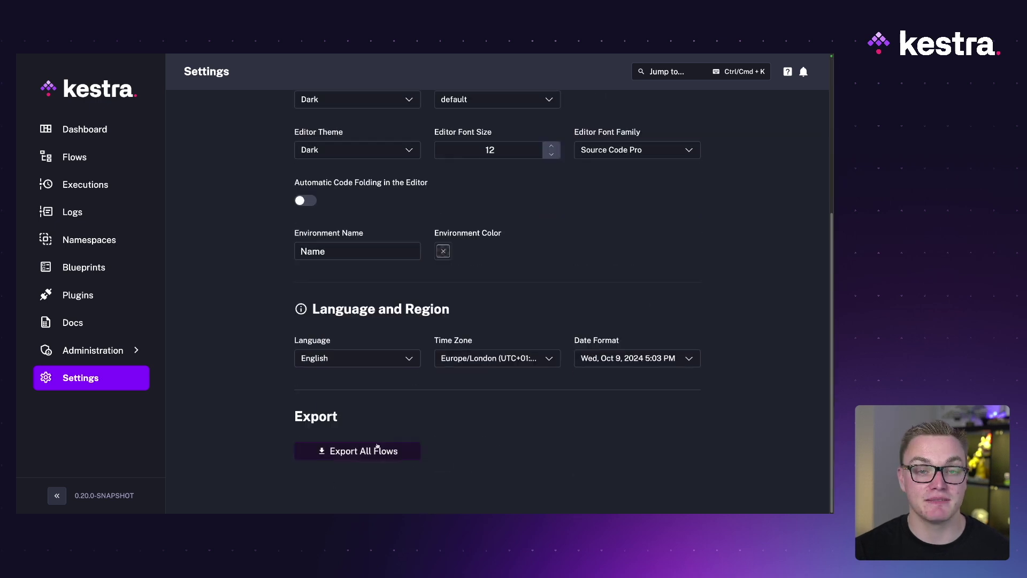